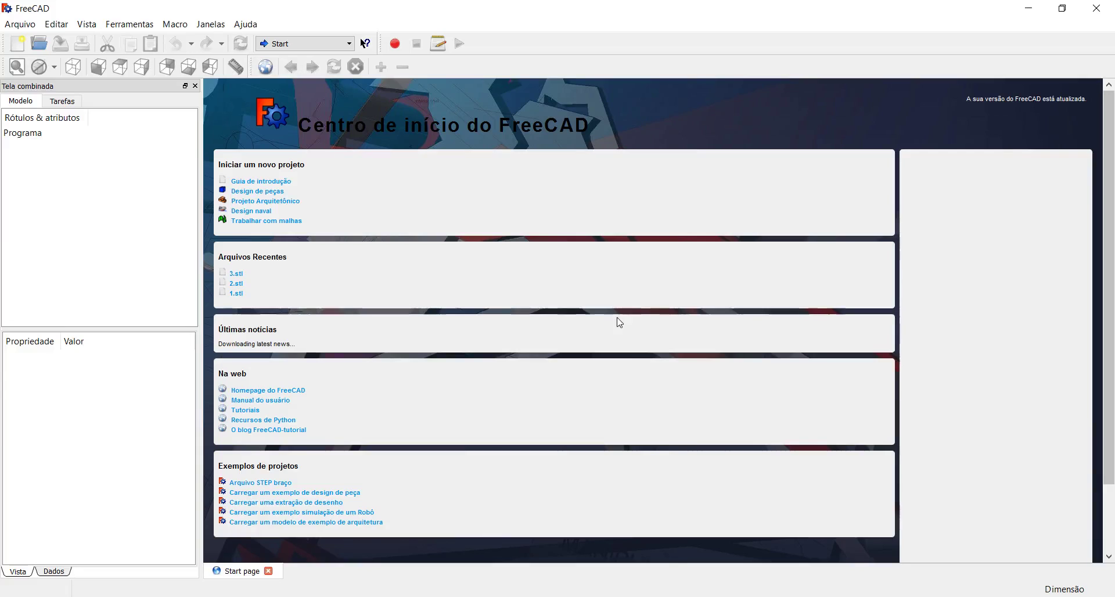
- View FreeCAD's About information (version 0.15 on Windows 8), then close it
click(253, 26)
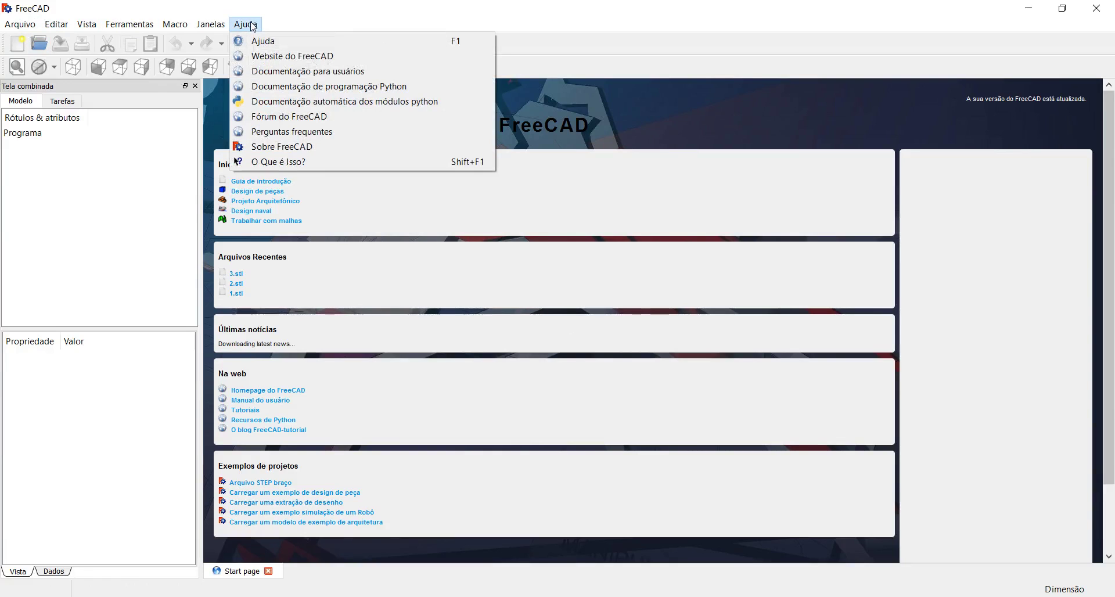
click(290, 152)
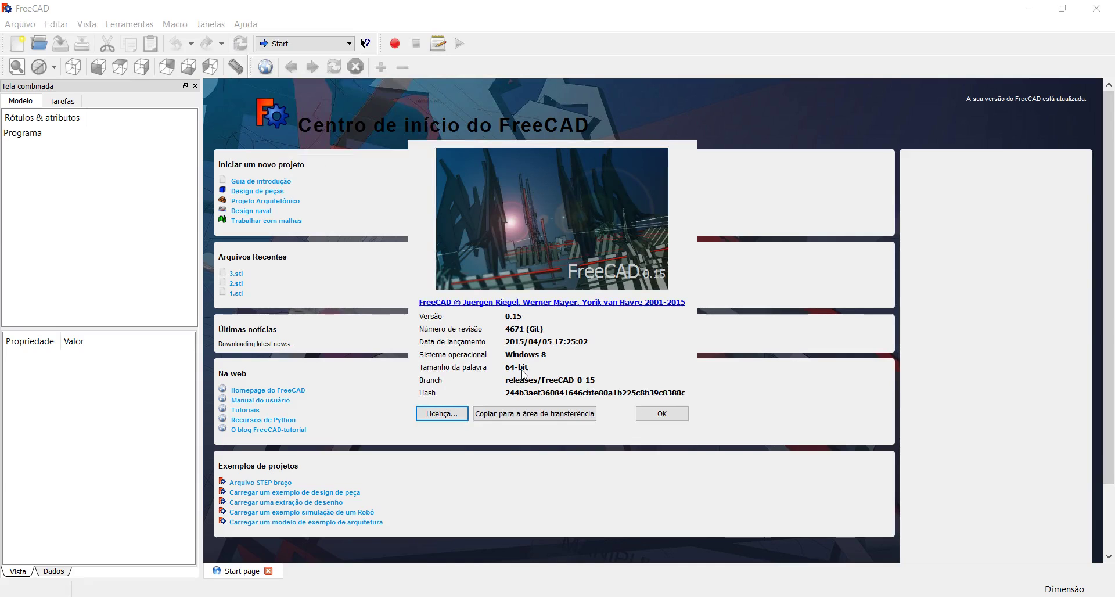
click(683, 415)
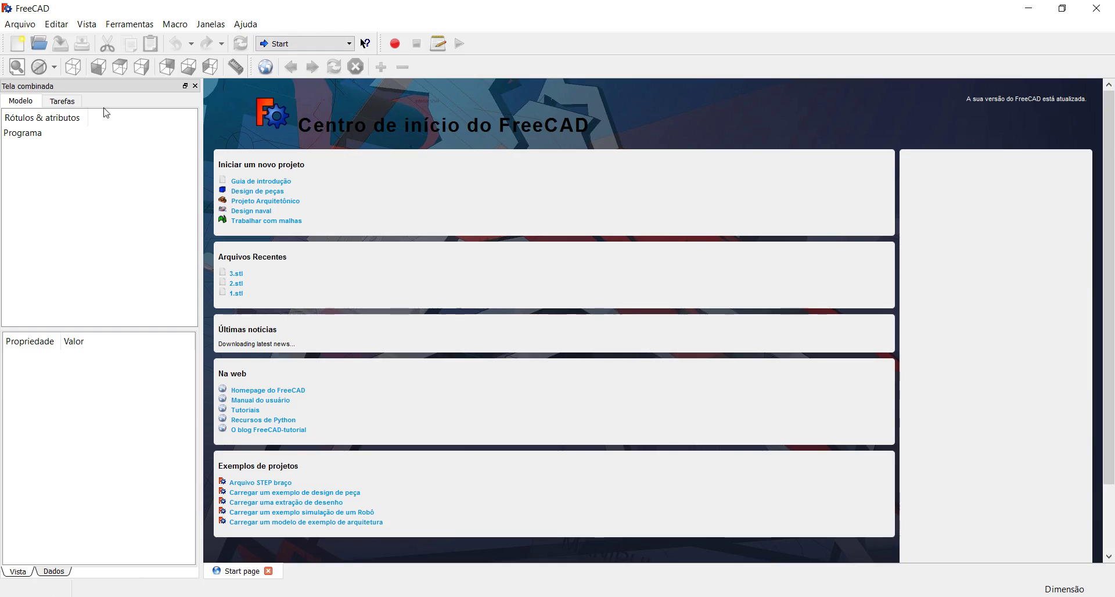
- Create a new empty document, Sem nome, and select it in the tree
click(20, 50)
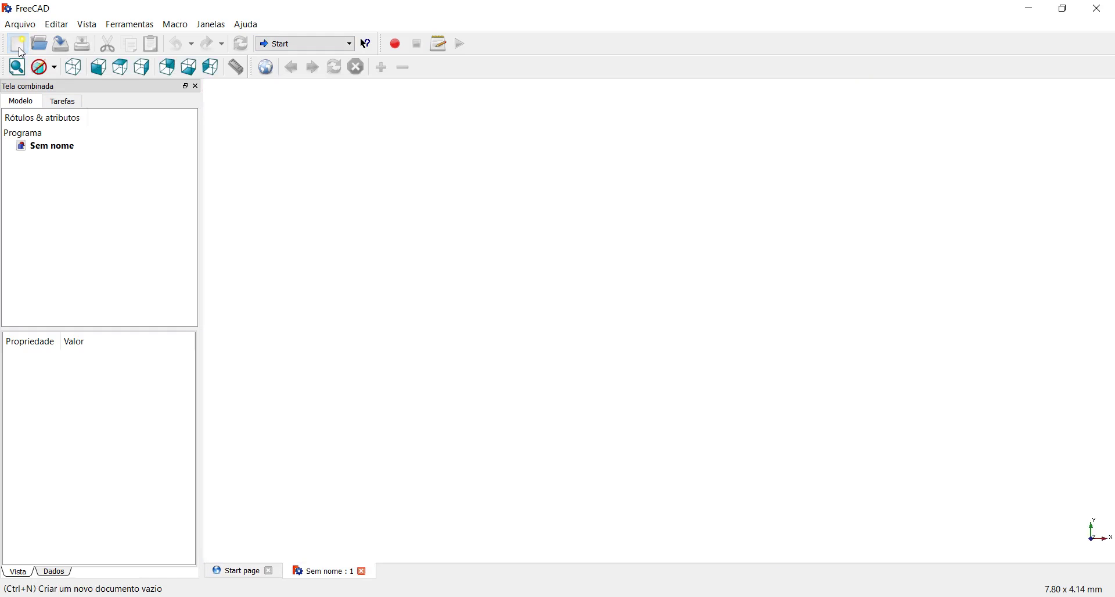
click(75, 151)
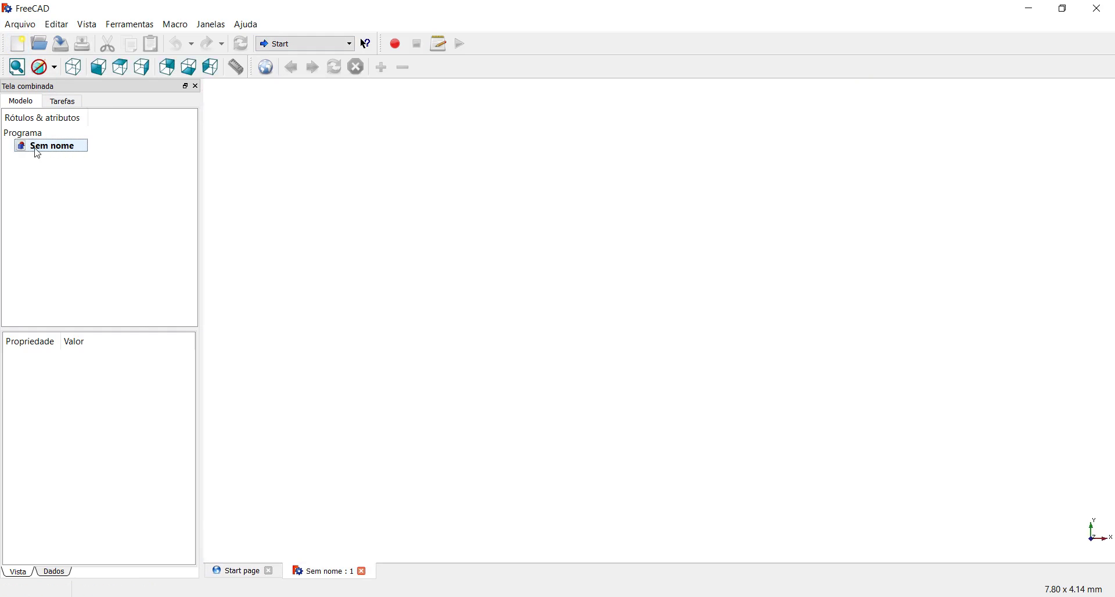
click(21, 24)
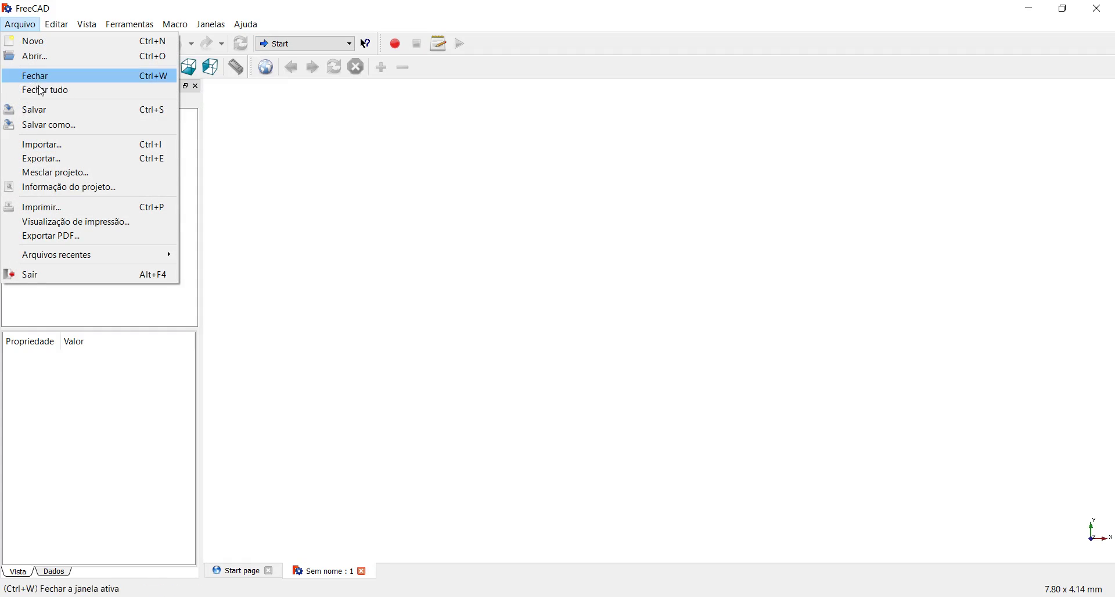
click(496, 228)
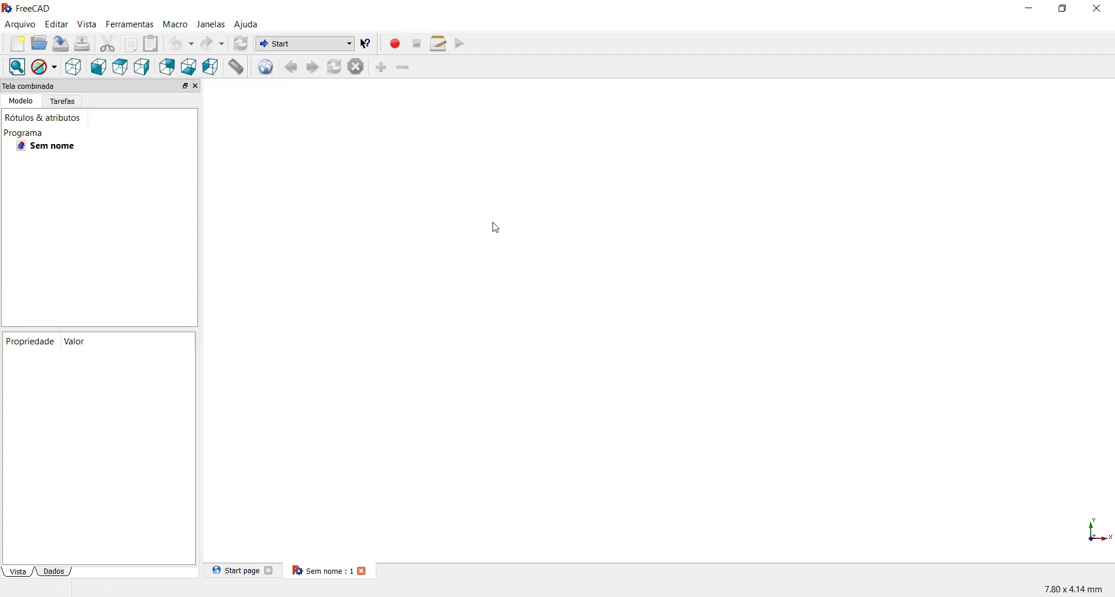
- Activate the Sketcher workbench and reselect the Sem nome document
click(313, 45)
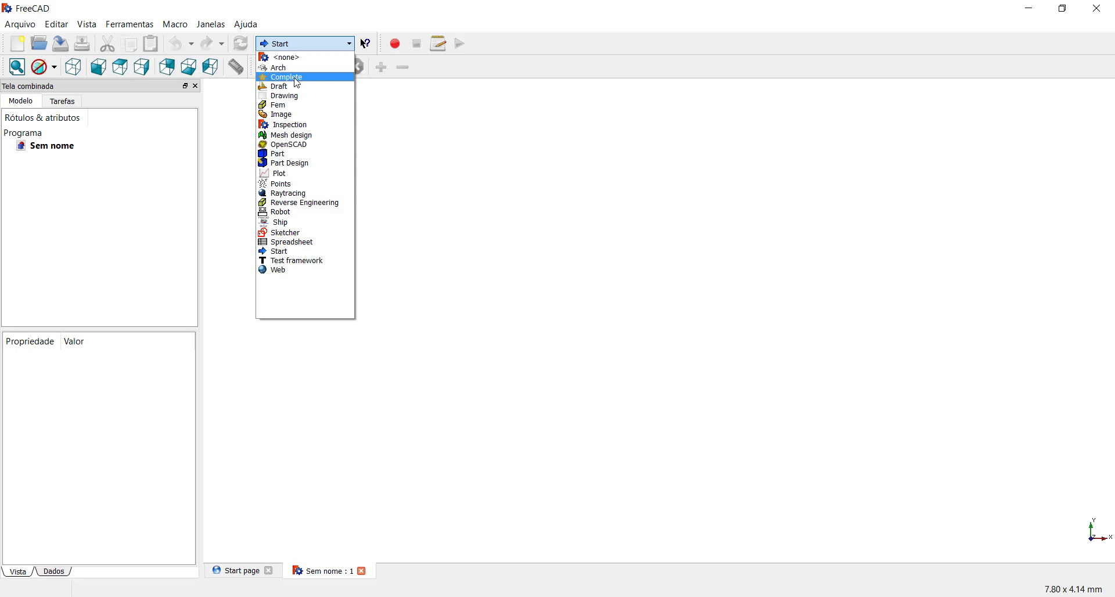
click(297, 234)
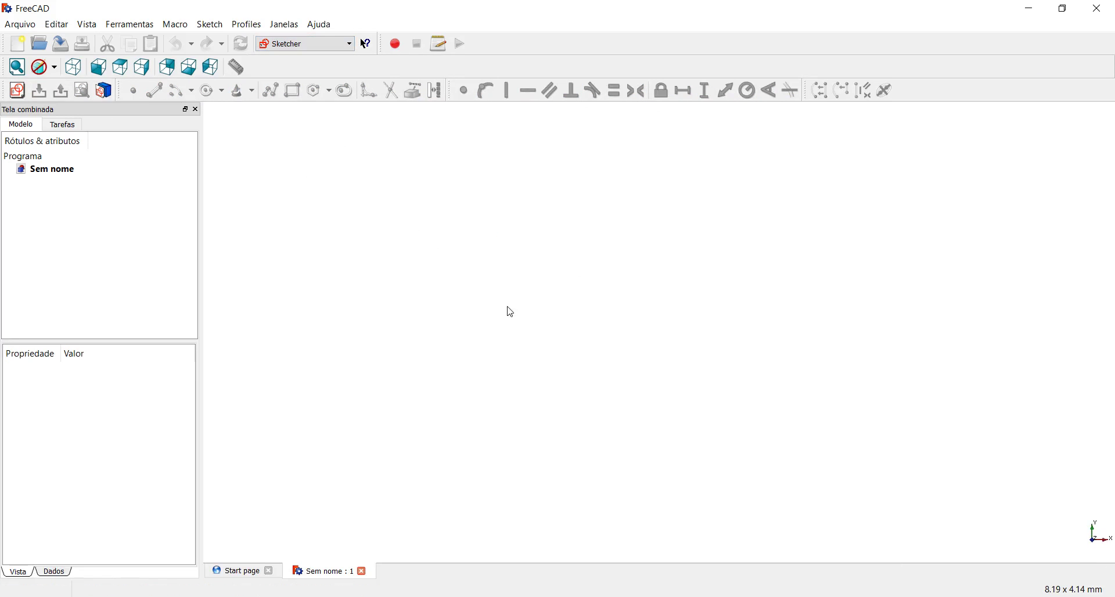
click(51, 172)
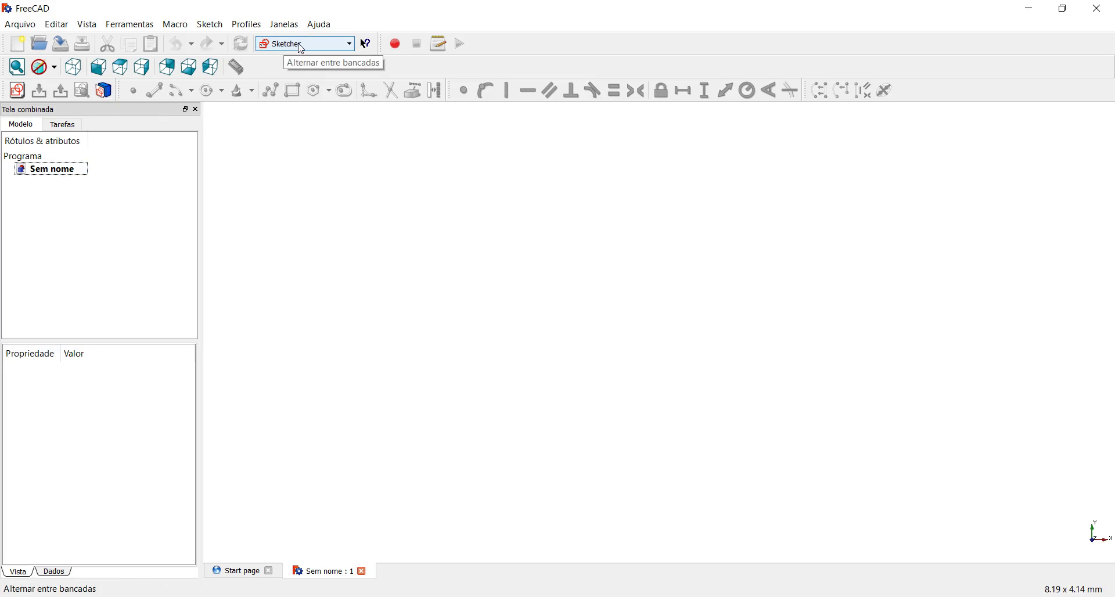
- Create a new sketch on Plano XY and frame the grid around the origin
click(16, 91)
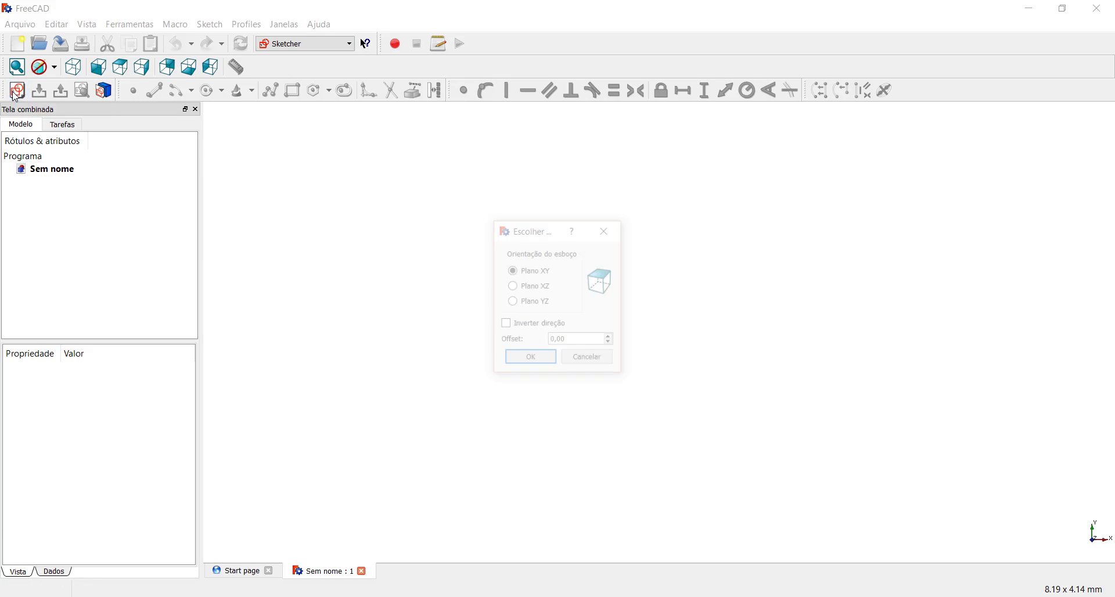
click(543, 360)
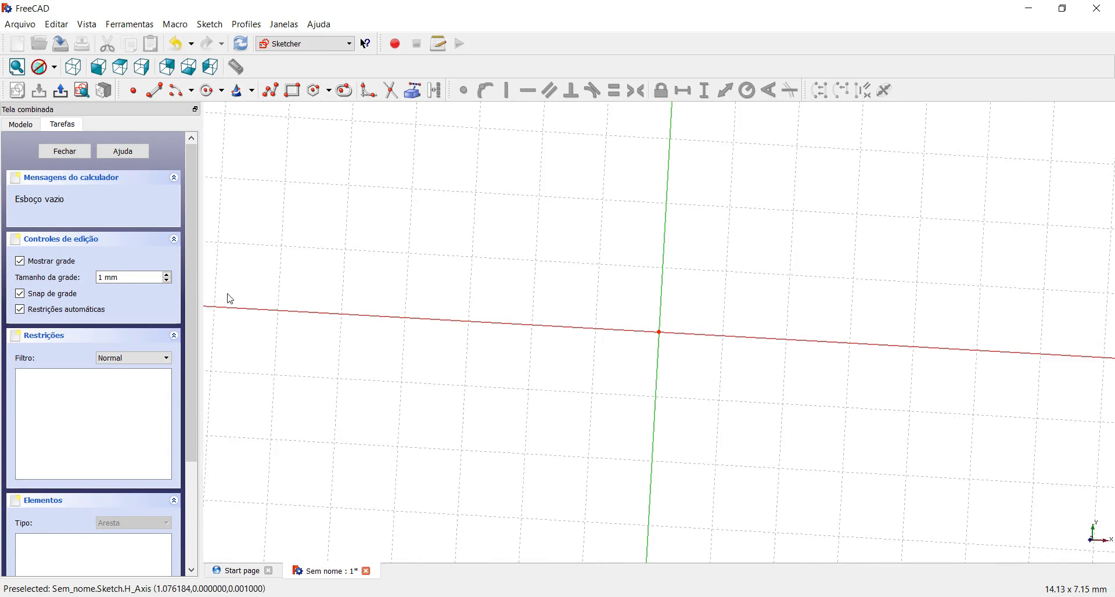
scroll(627, 331, down, 3)
mouse_move(626, 331)
middle_down()
mouse_move(672, 321)
mouse_move(598, 302)
middle_up()
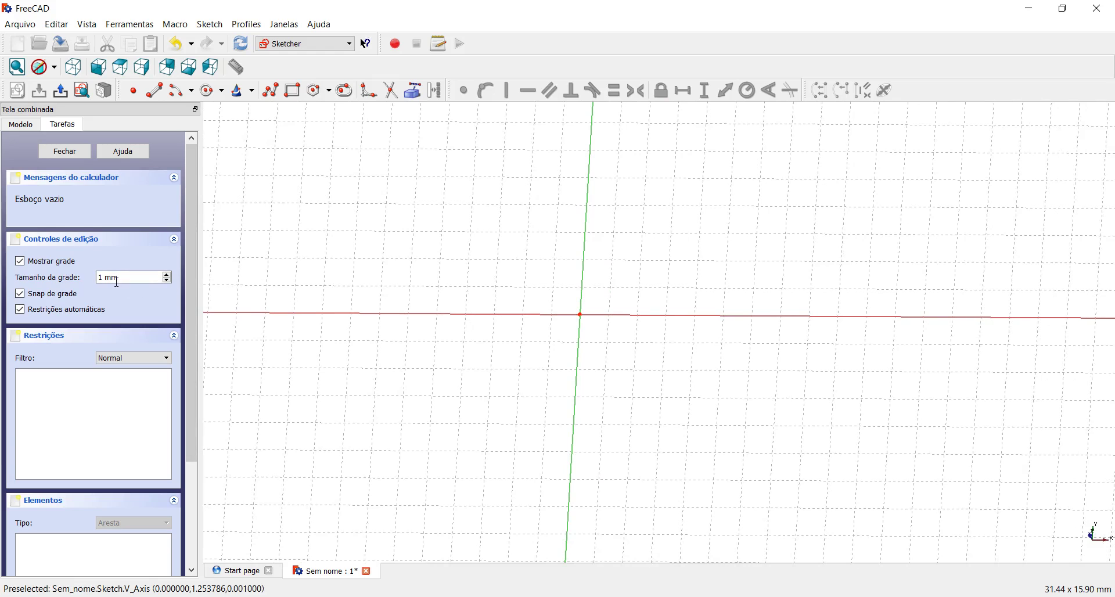
scroll(592, 320, up, 3)
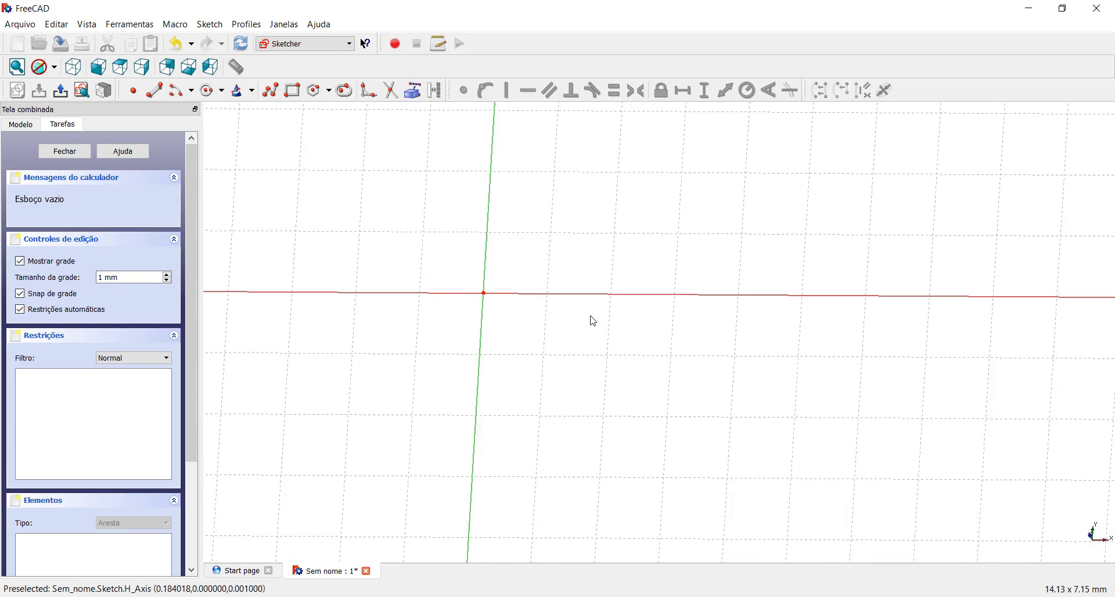
scroll(593, 321, down, 2)
middle_drag(522, 299, 636, 316)
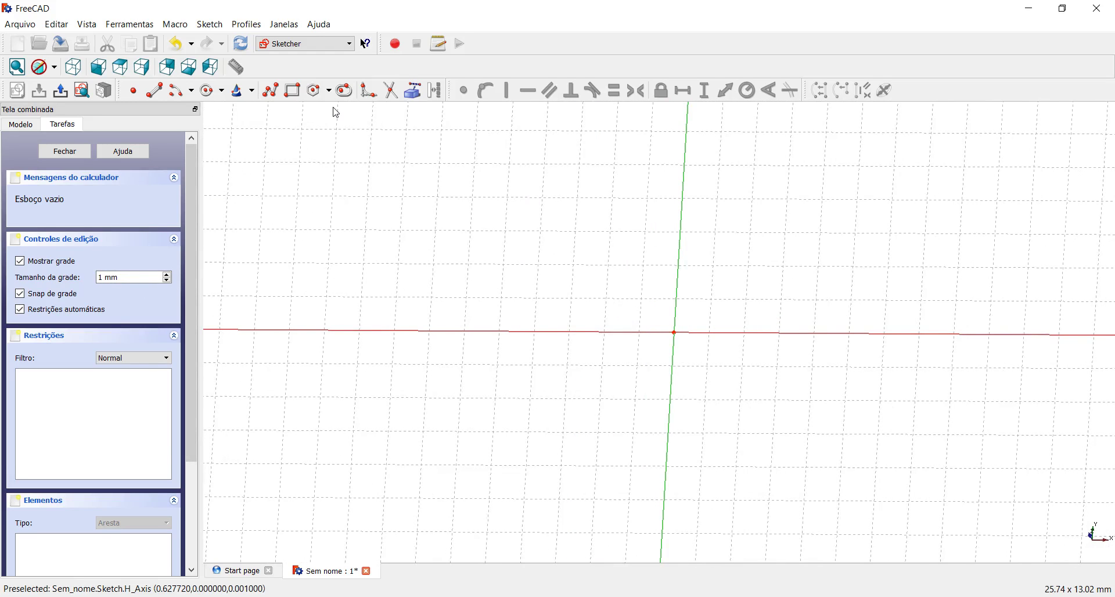
- Draw a small rectangle near the origin and a larger rectangle enclosing it
click(298, 98)
middle_drag(758, 289, 678, 313)
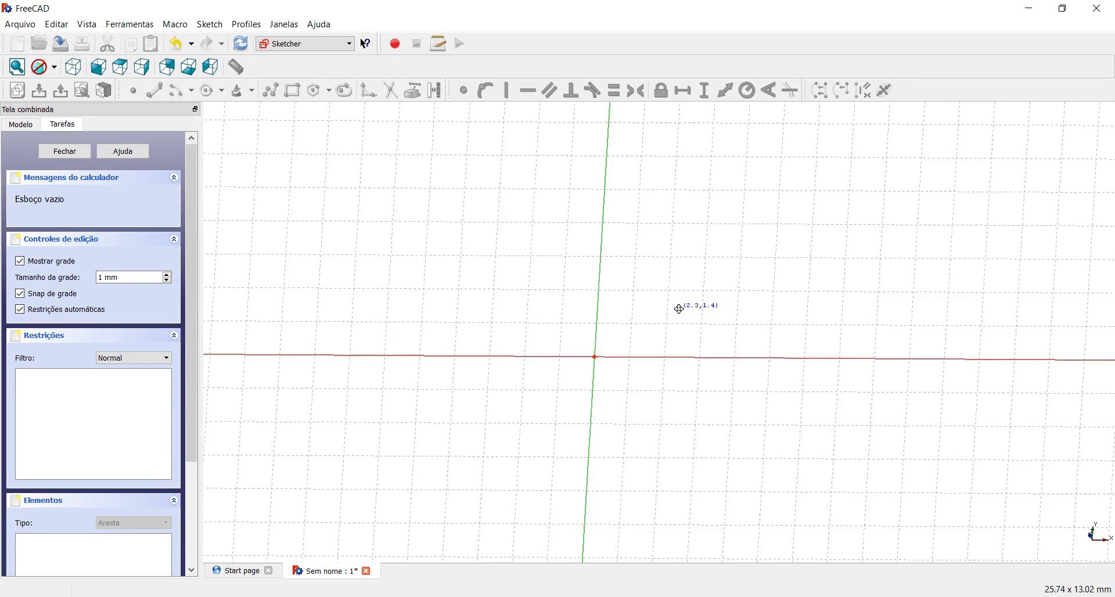
click(558, 390)
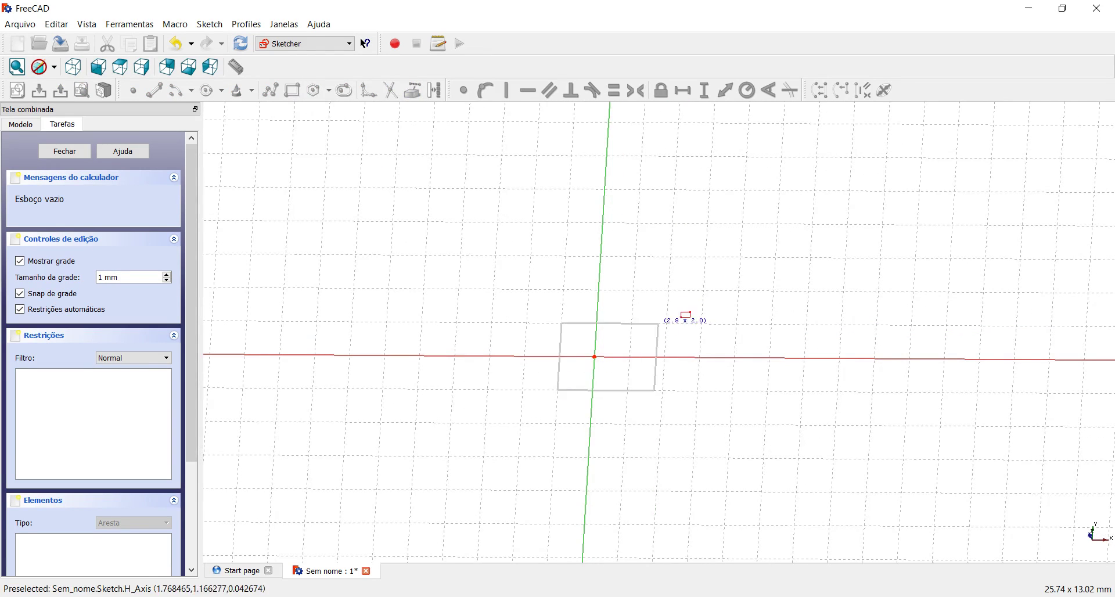
click(815, 192)
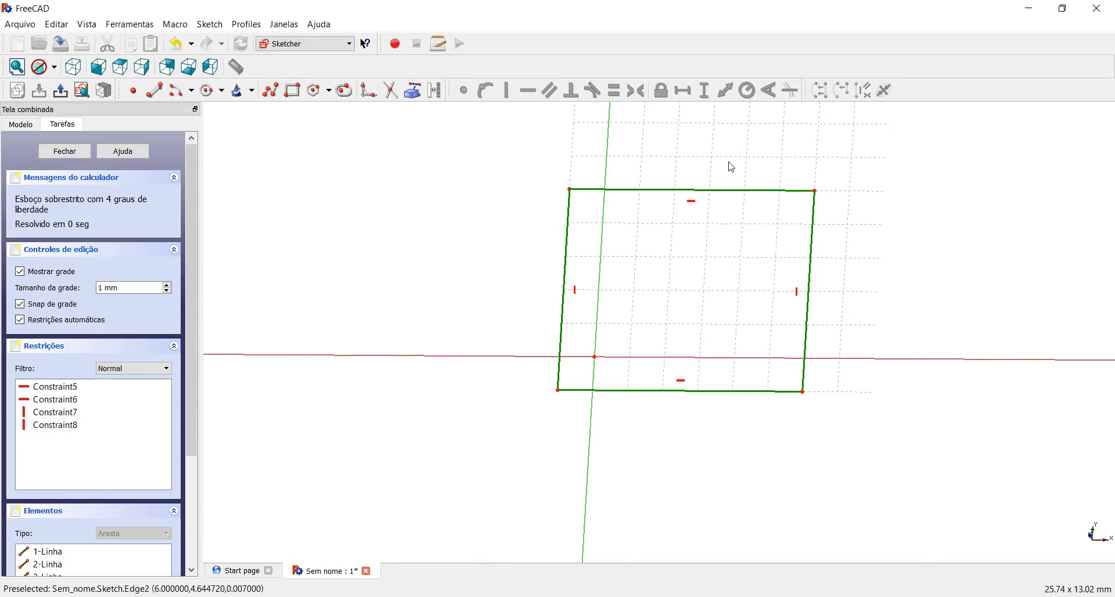
click(292, 90)
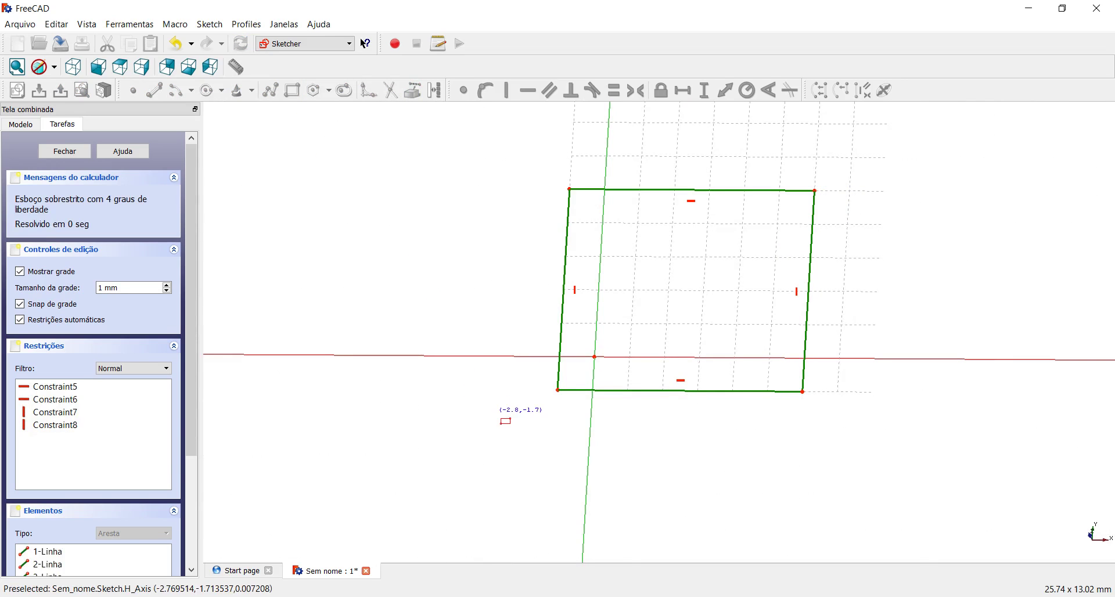
click(514, 411)
click(851, 170)
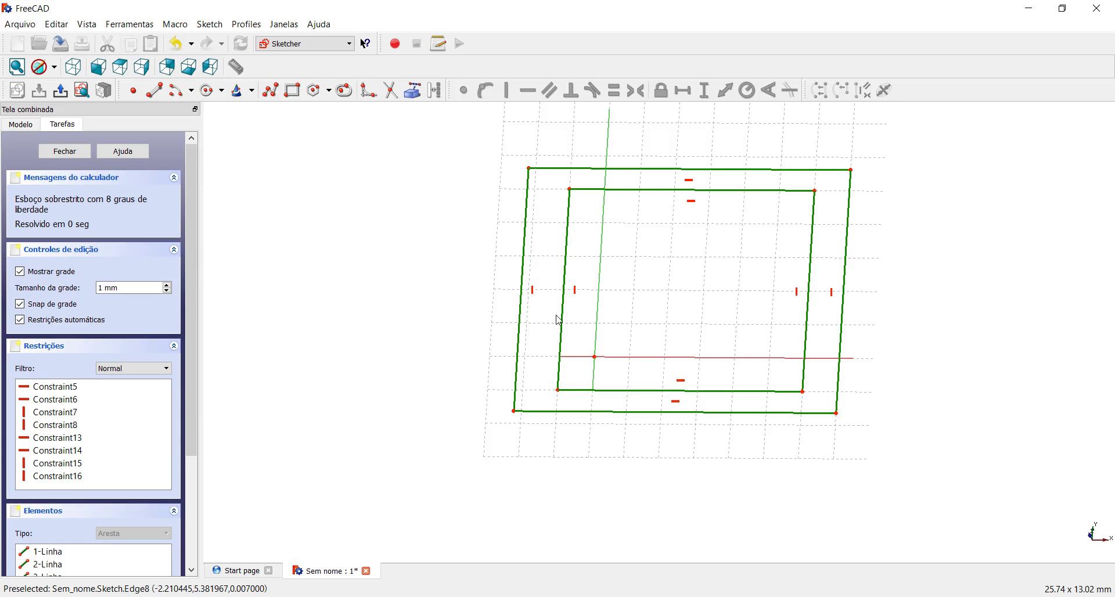
- Shift the inner rectangle up and right inside the outer one, then select its lower-left corner
scroll(595, 375, up, 3)
scroll(592, 385, down, 3)
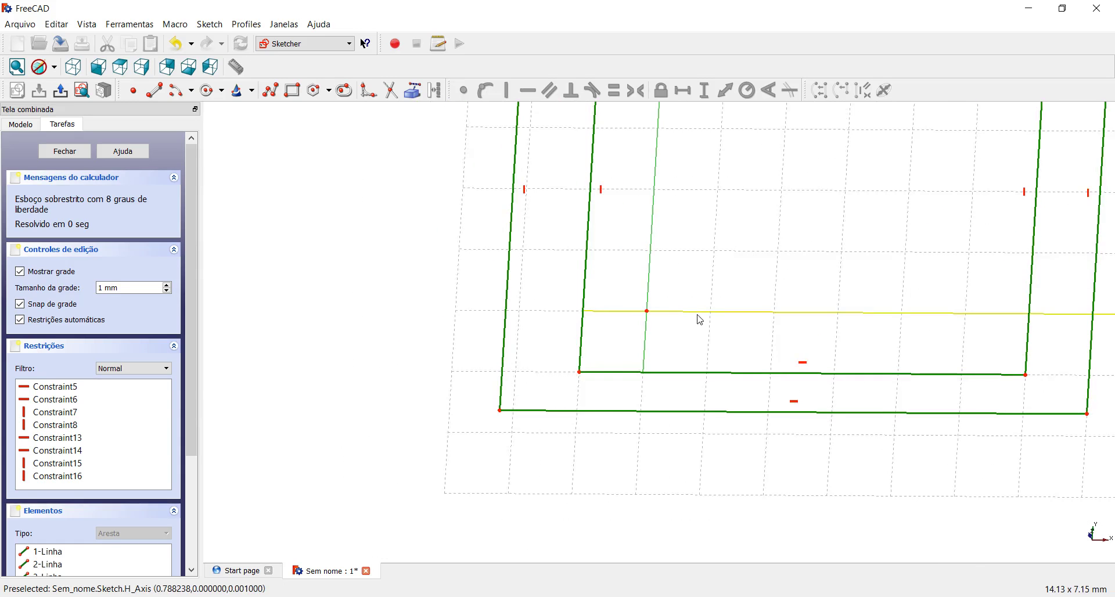
scroll(589, 367, up, 3)
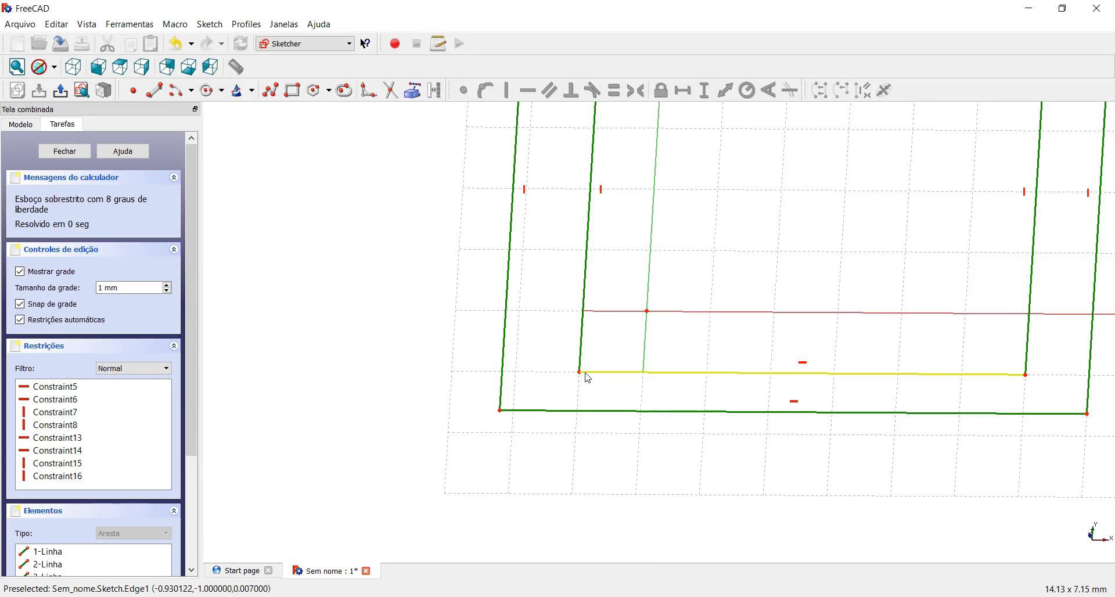
mouse_move(595, 377)
mouse_down()
mouse_move(722, 279)
mouse_move(590, 281)
mouse_move(586, 377)
mouse_move(650, 319)
mouse_up()
scroll(650, 318, down, 3)
middle_drag(736, 256, 655, 324)
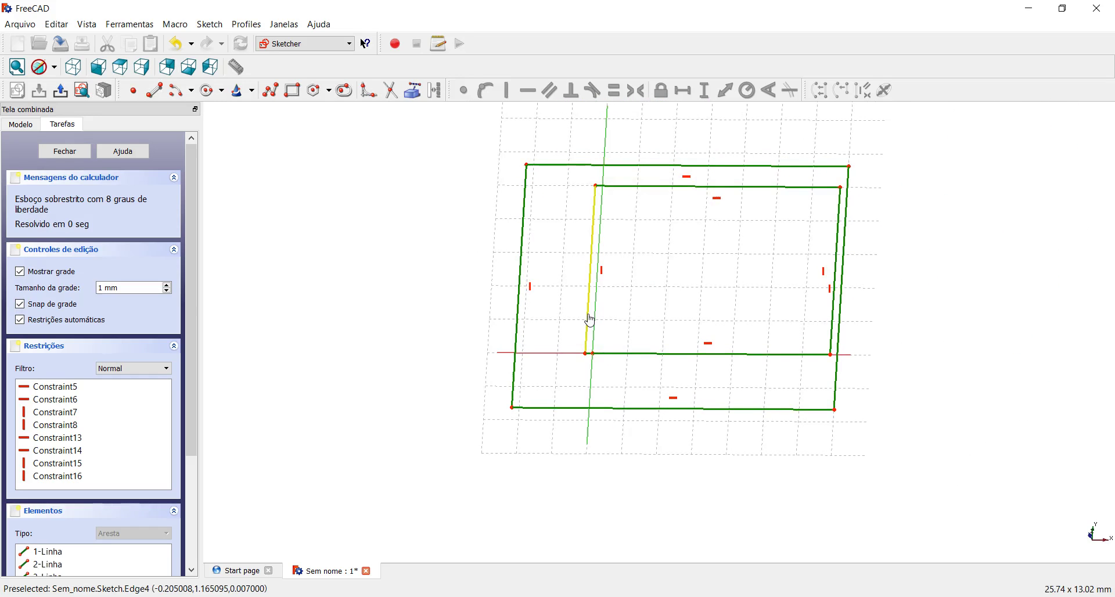
mouse_move(587, 318)
mouse_down()
mouse_move(555, 373)
mouse_move(584, 293)
mouse_move(552, 293)
mouse_move(515, 368)
mouse_move(593, 363)
mouse_move(624, 193)
mouse_move(617, 295)
mouse_up()
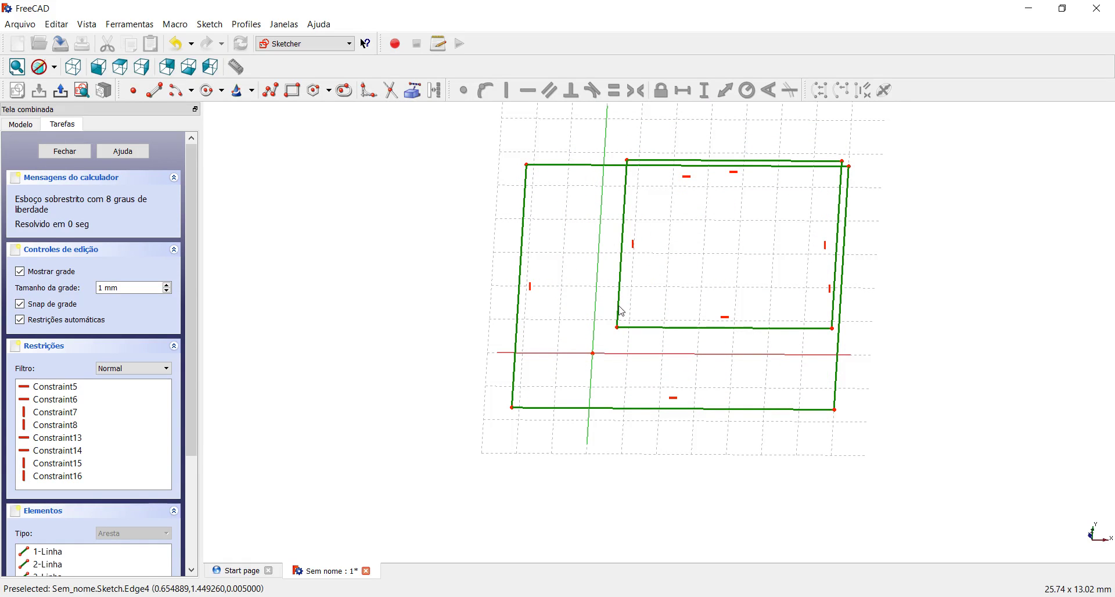
scroll(604, 325, up, 3)
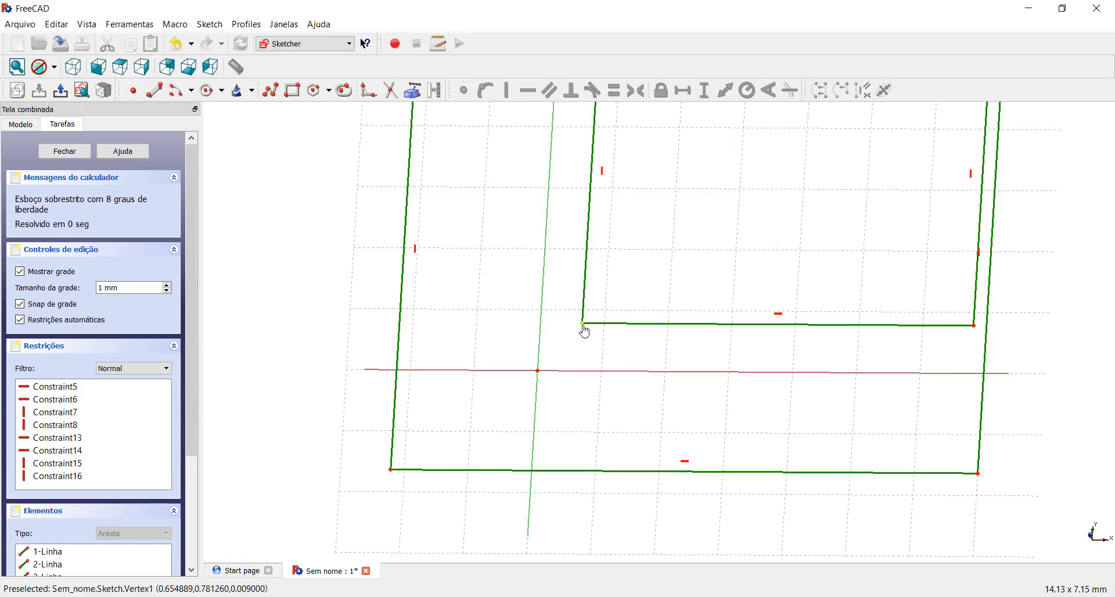
click(583, 324)
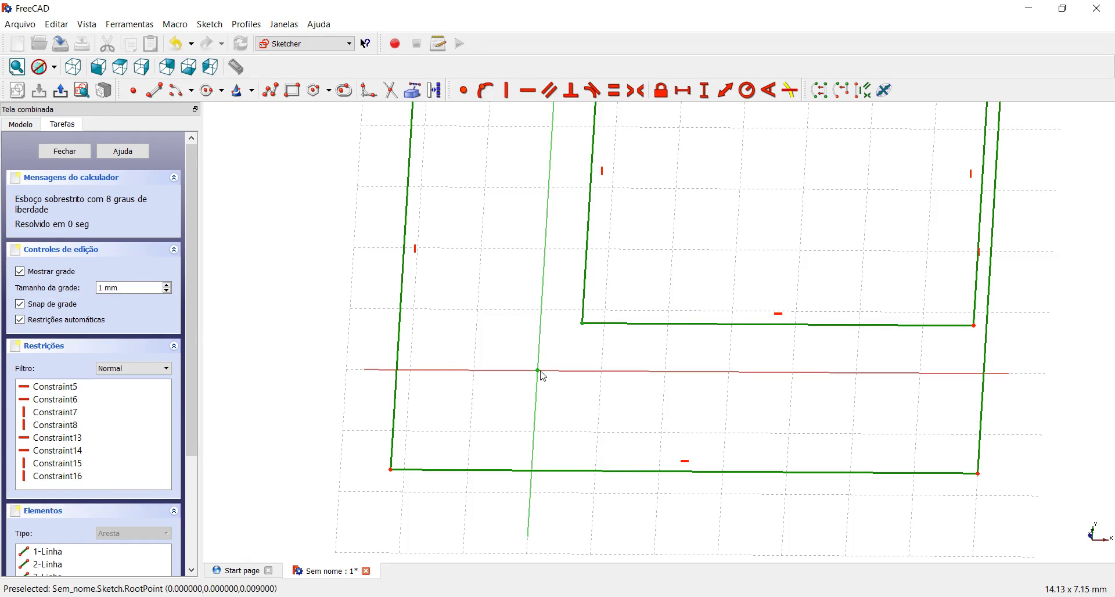
- Make the inner rectangle's lower-left corner coincident with the sketch origin
click(464, 92)
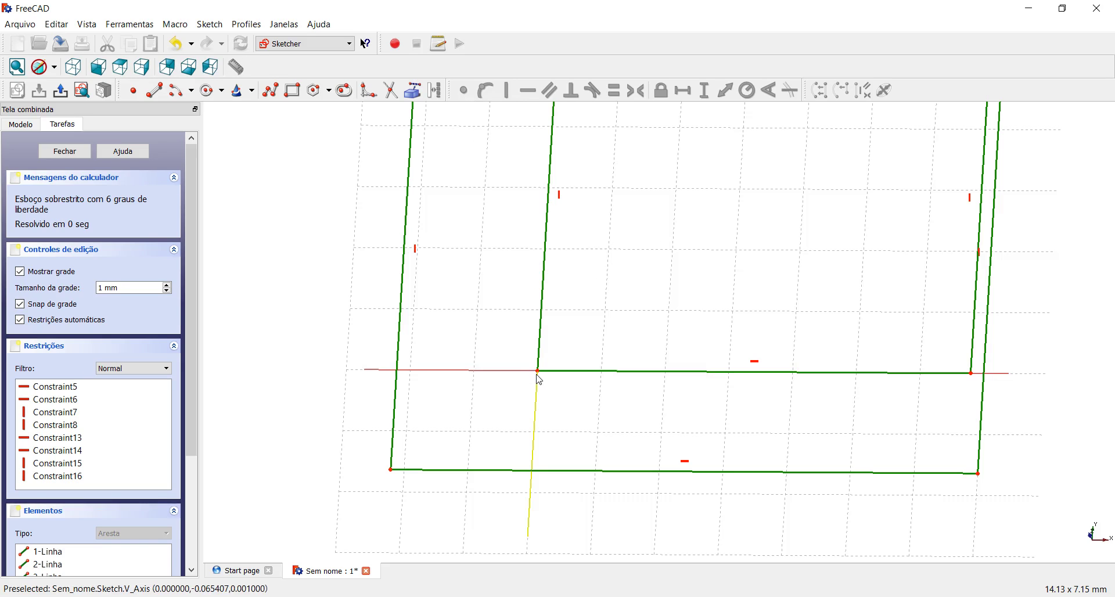
key(Right)
key(Down)
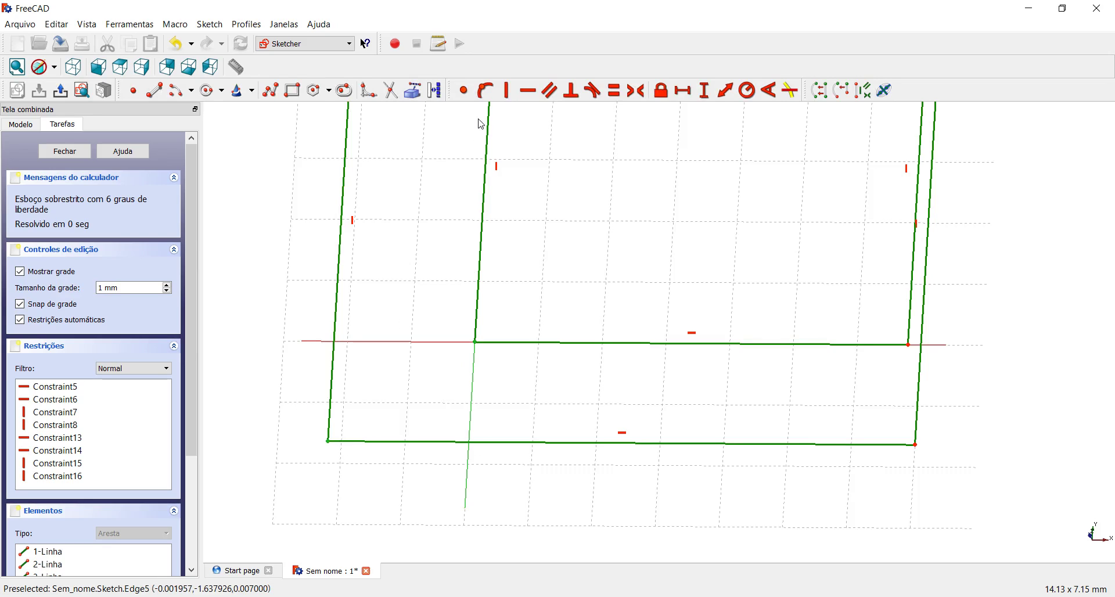
- Set 1 mm distance constraints for the left and bottom wall gaps
click(683, 90)
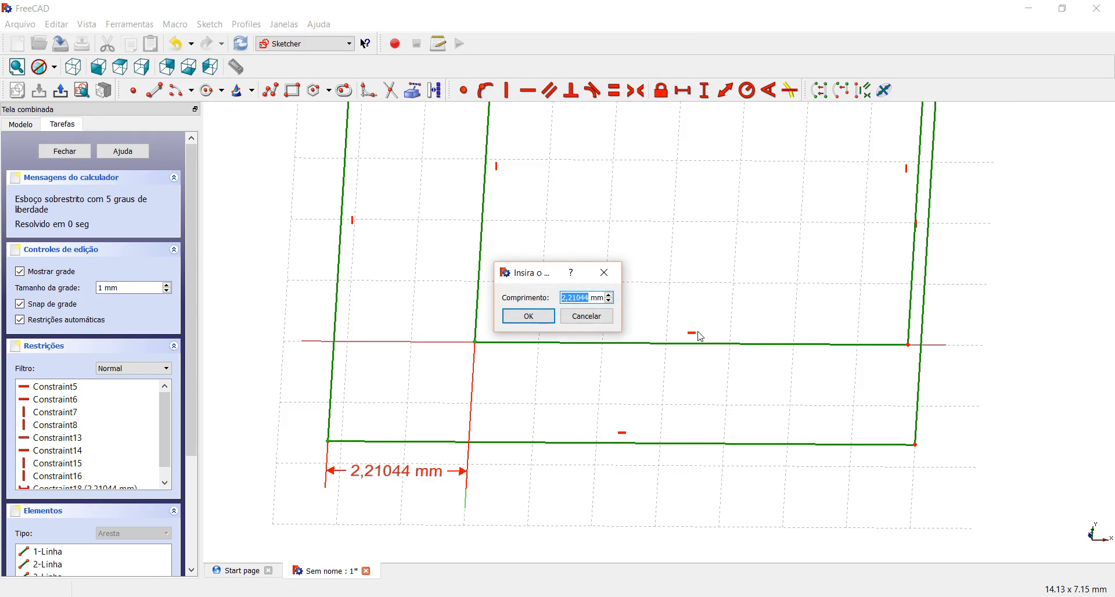
text(1)
click(528, 316)
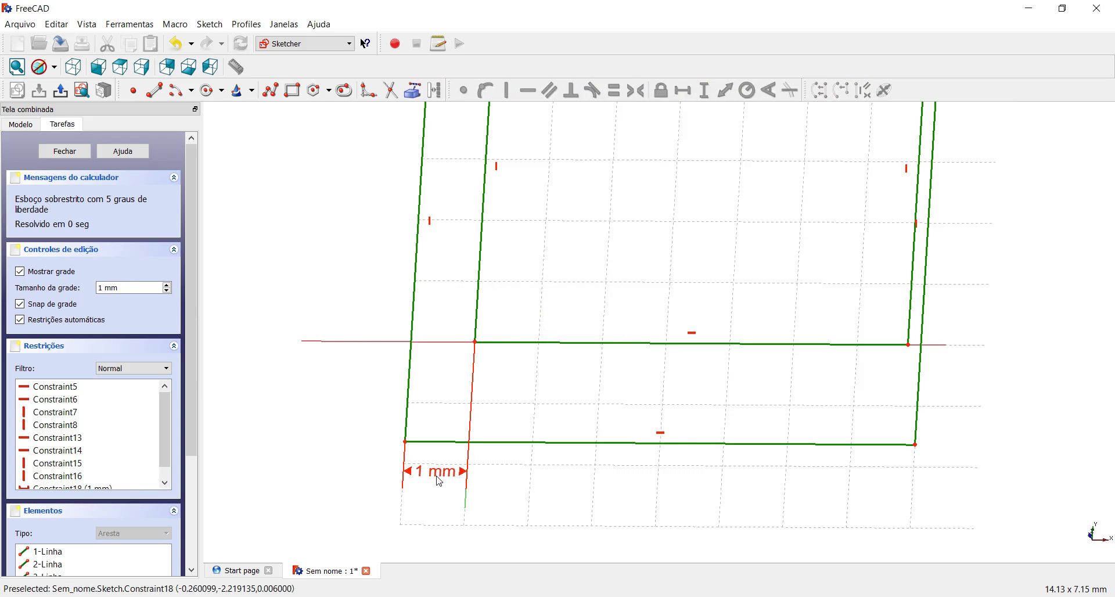
drag(422, 480, 285, 469)
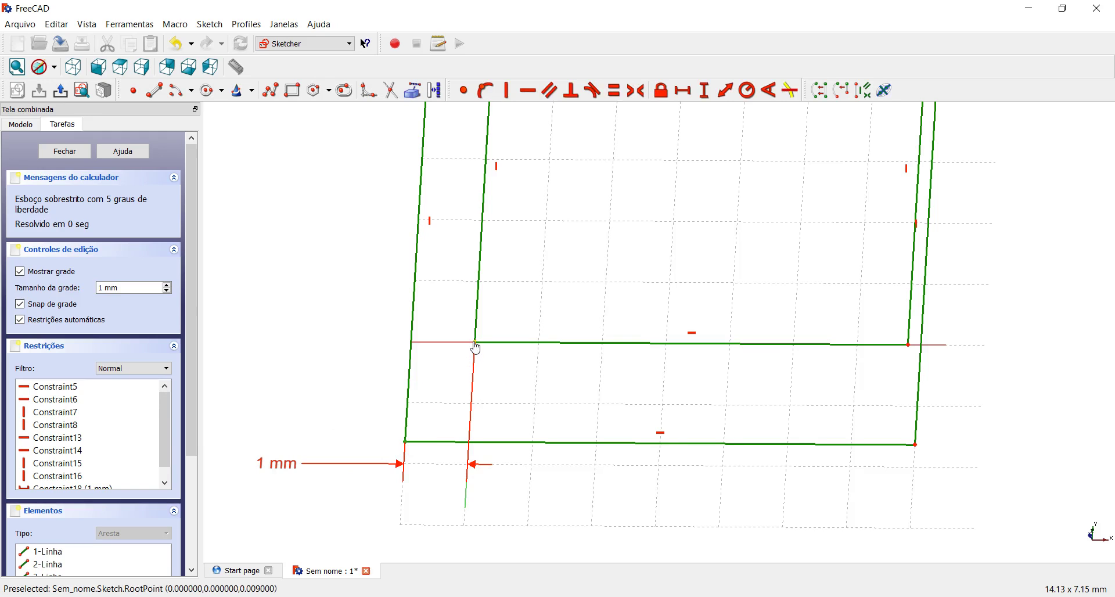
click(704, 90)
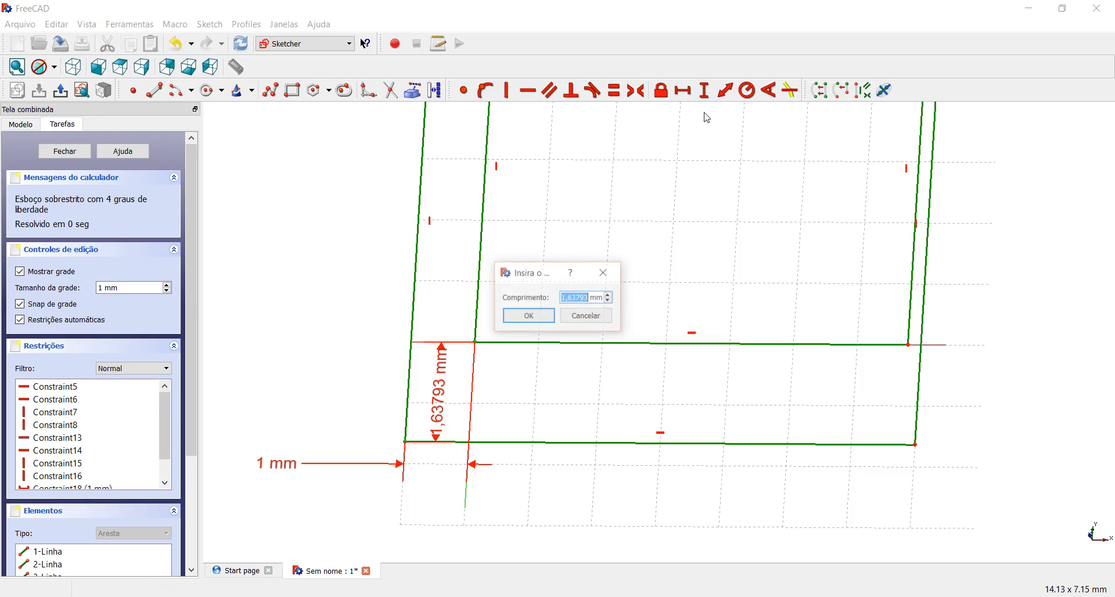
text(1)
click(549, 317)
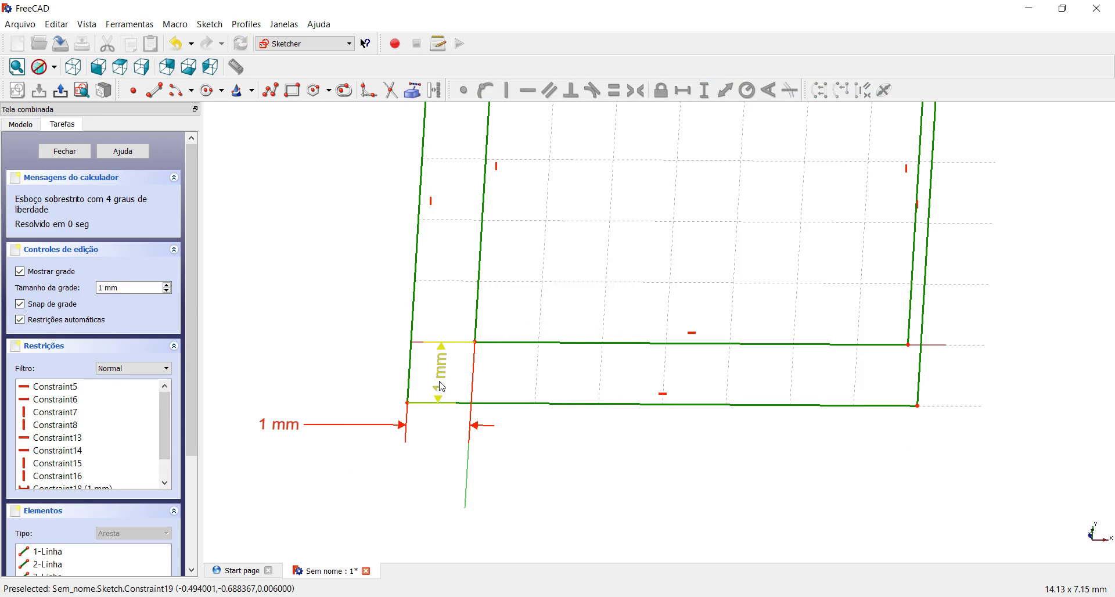
drag(439, 383, 326, 279)
- Stretch the outer rectangle and set a 1 mm right wall gap between the right corners
middle_drag(706, 286, 440, 515)
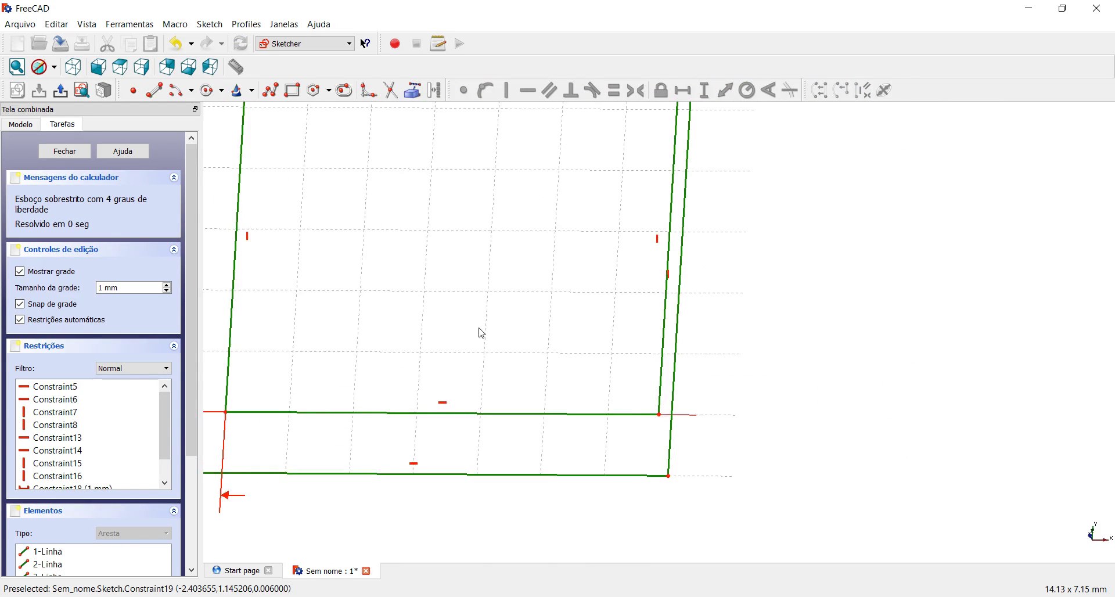
middle_drag(483, 433, 560, 311)
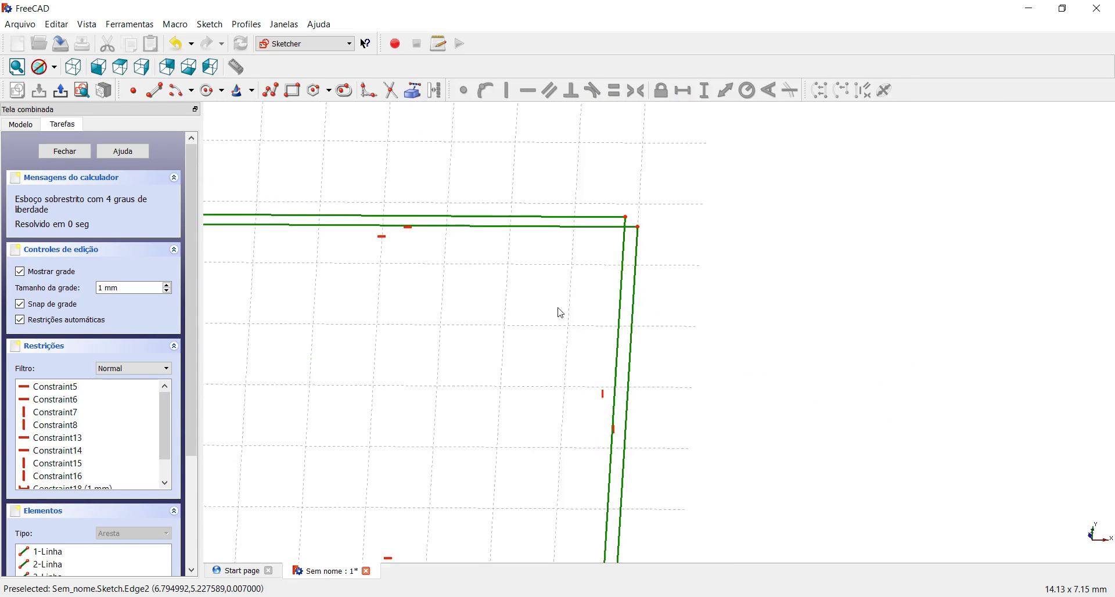
scroll(680, 305, down, 2)
drag(642, 289, 687, 225)
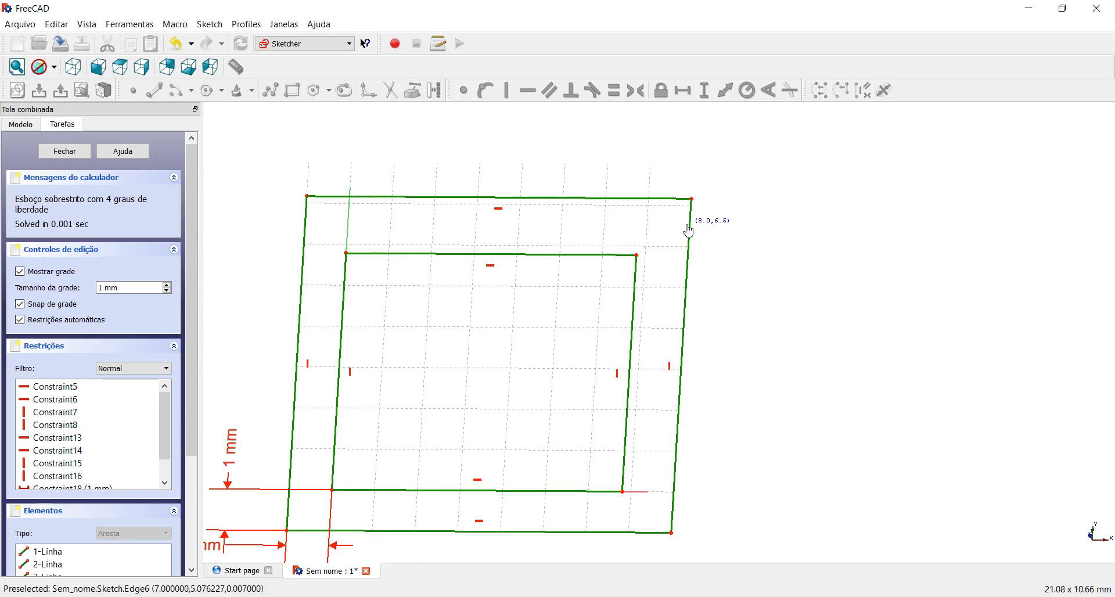
scroll(657, 236, up, 3)
middle_drag(658, 235, 669, 294)
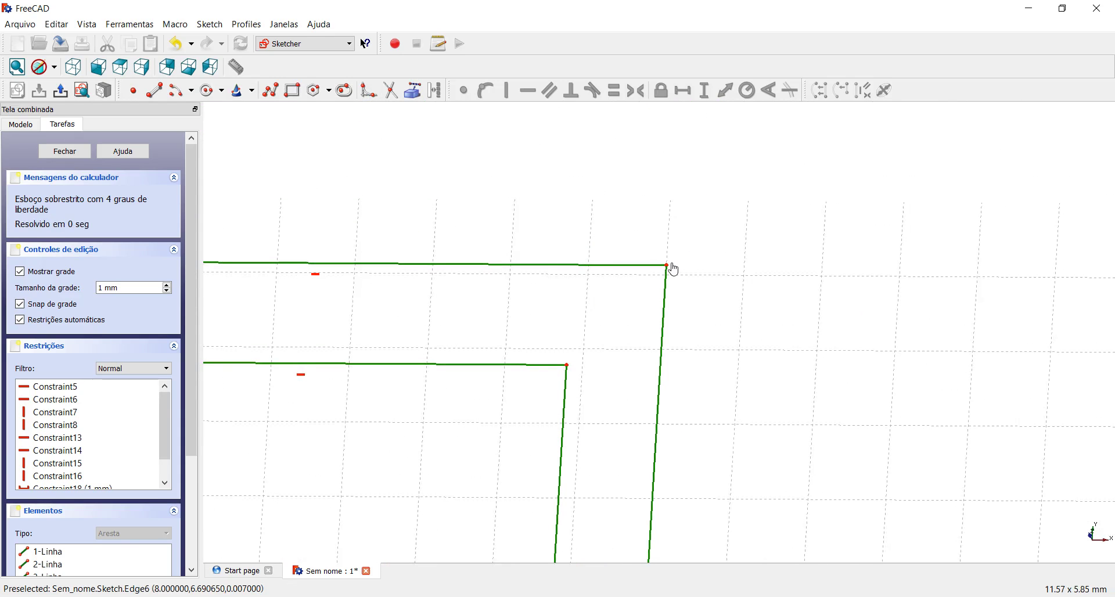
click(668, 266)
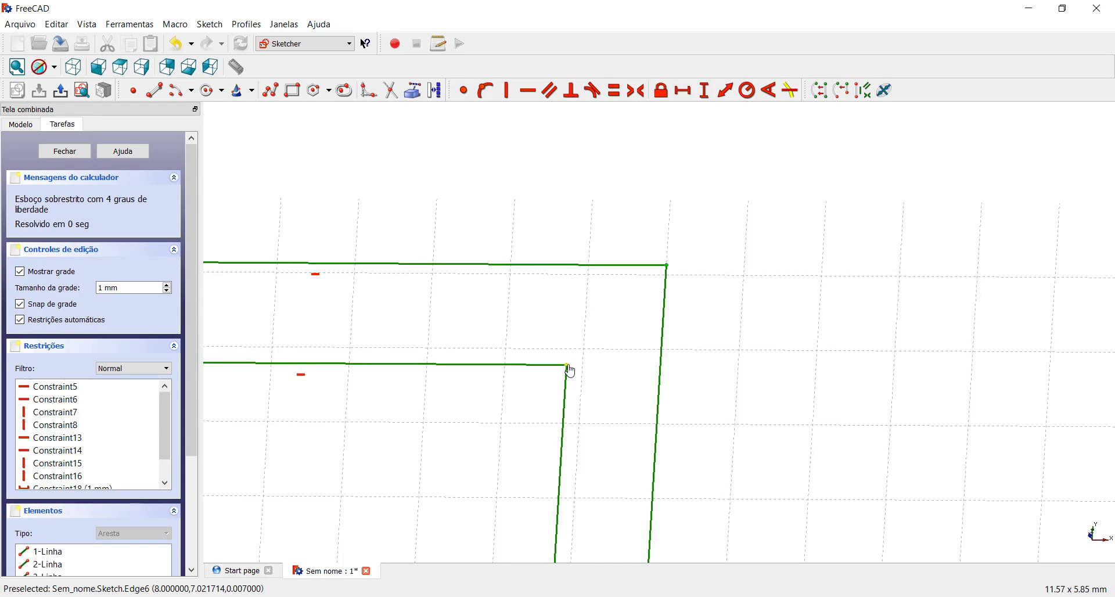
click(682, 90)
text(1)
click(529, 317)
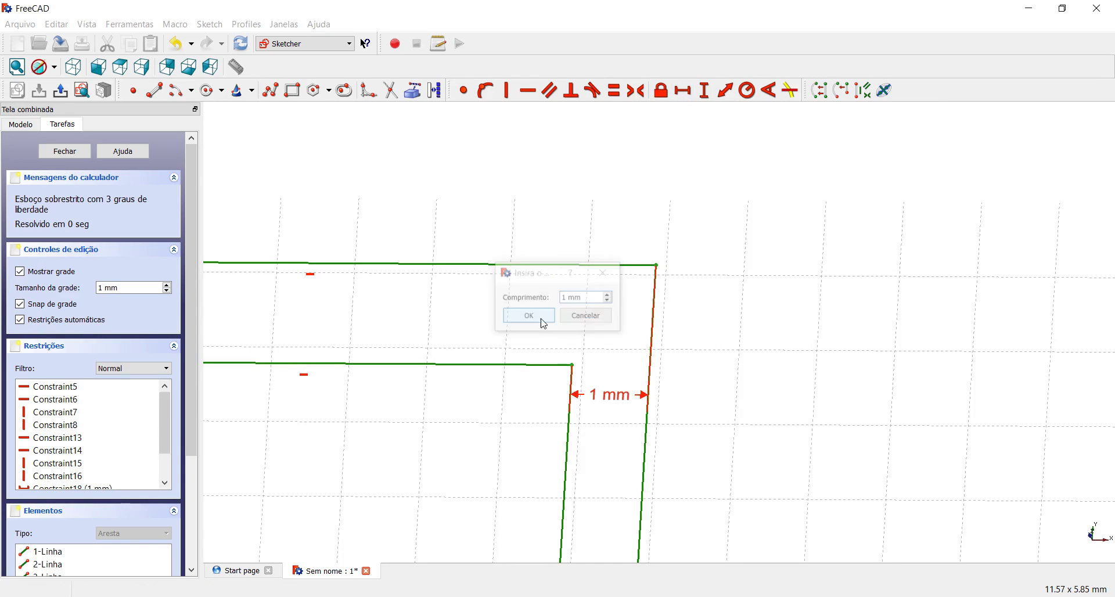
drag(607, 395, 719, 156)
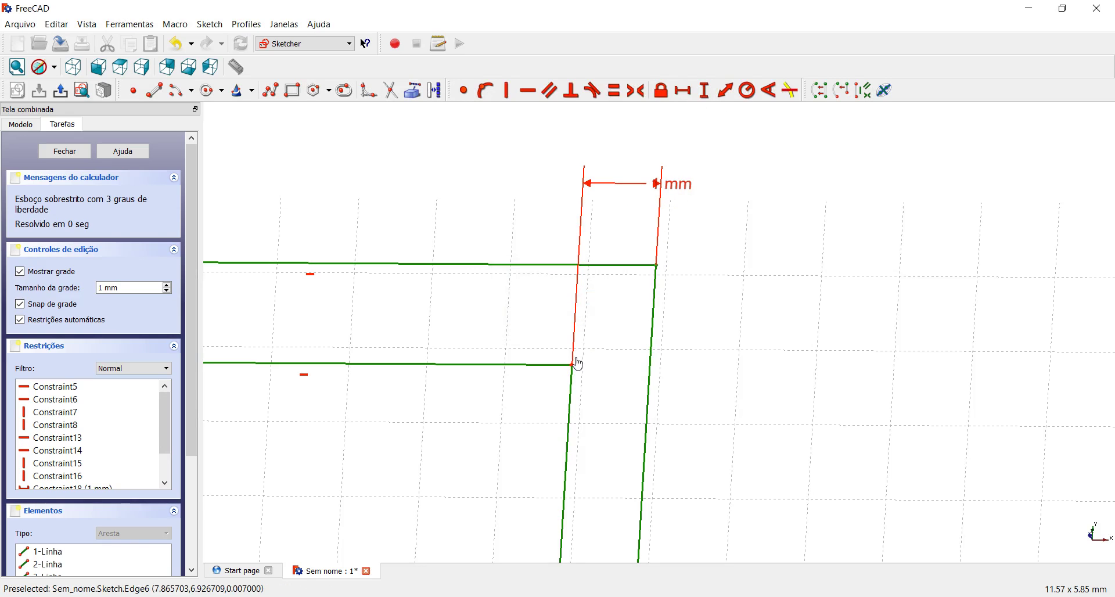
- Set the top wall gap to 1 mm and enlarge the sketch view
click(704, 90)
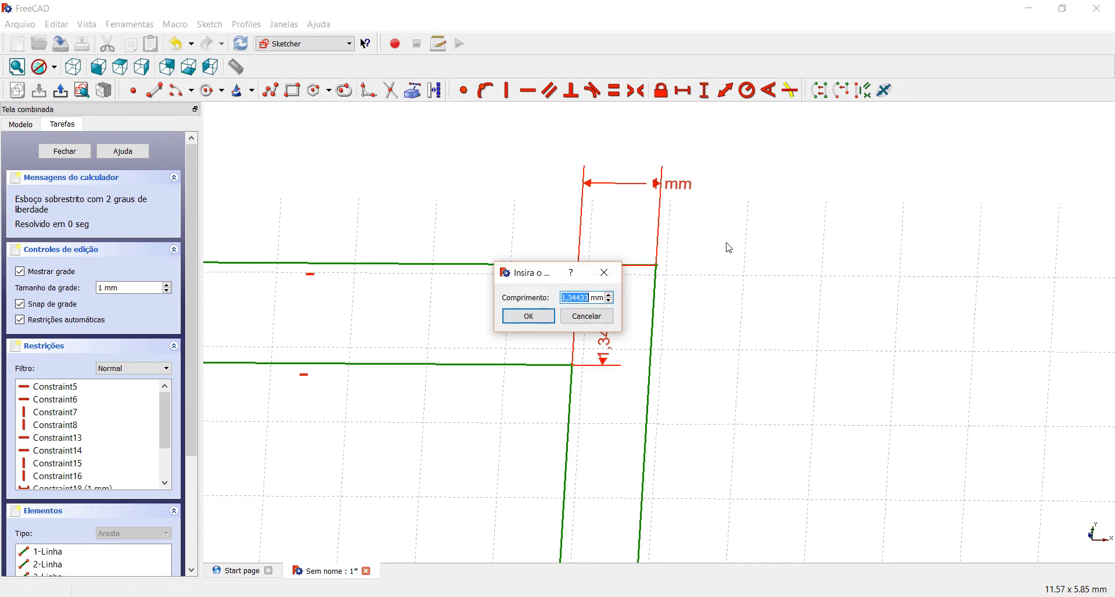
text(1)
click(526, 316)
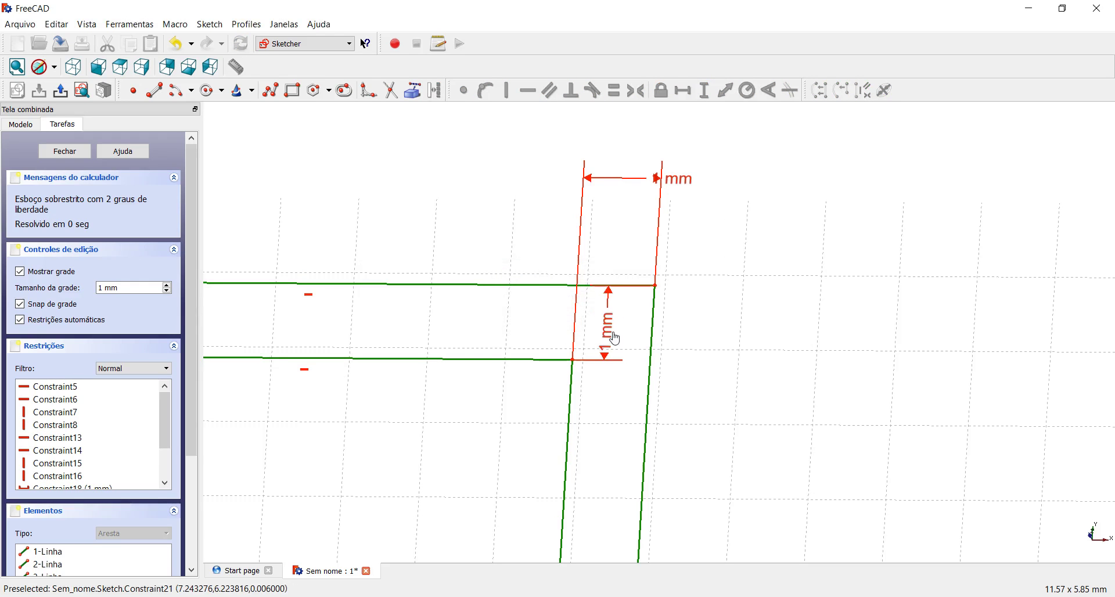
scroll(697, 354, down, 3)
middle_drag(531, 427, 702, 258)
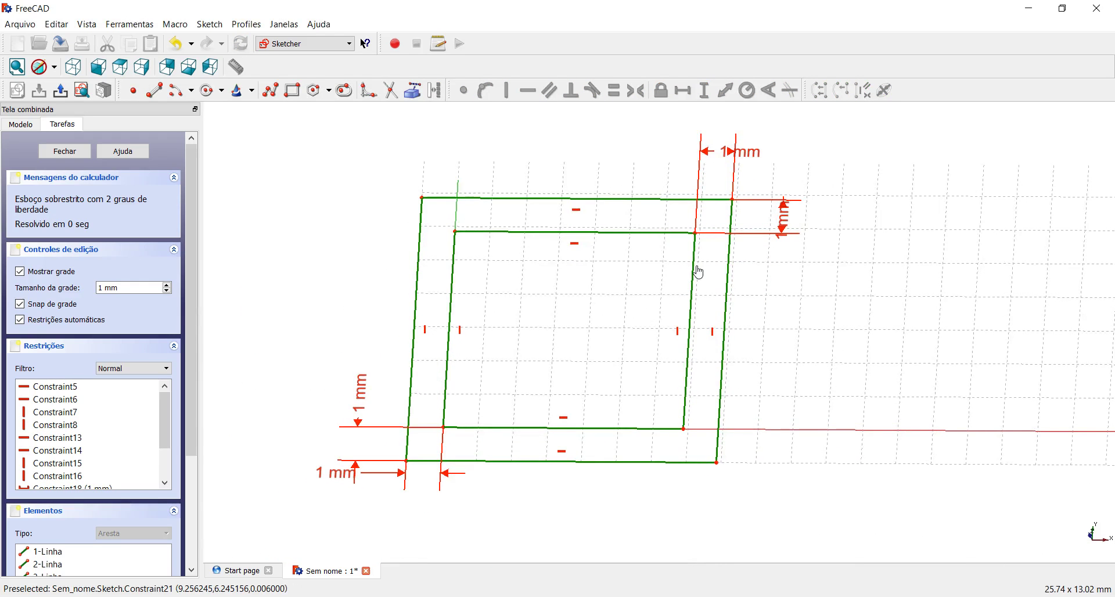
scroll(553, 336, down, 2)
mouse_move(553, 337)
mouse_down()
mouse_move(573, 251)
mouse_move(578, 419)
mouse_up()
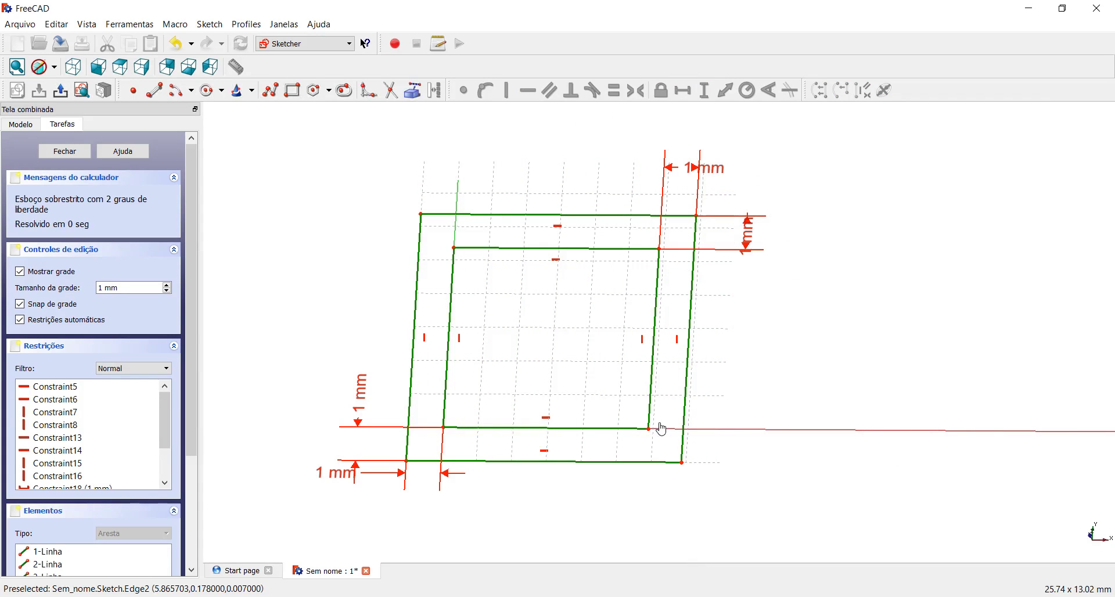
mouse_move(655, 326)
mouse_down()
mouse_move(703, 328)
mouse_move(475, 405)
mouse_up()
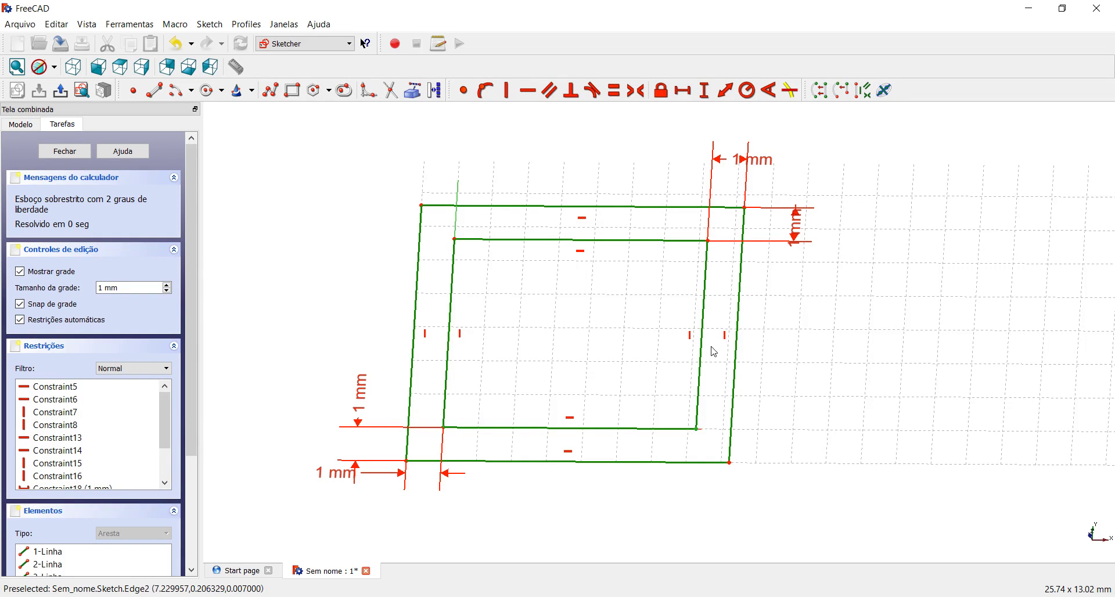
- Constrain the inner rectangle to 10 mm by 10 mm and close the fully constrained sketch
click(682, 90)
text(10)
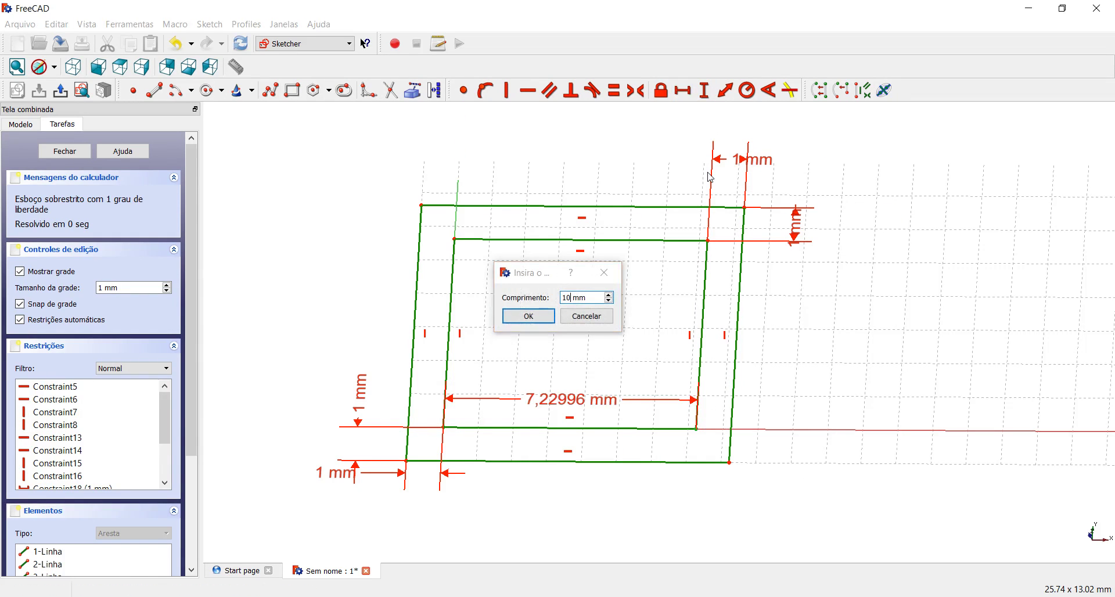
key(Return)
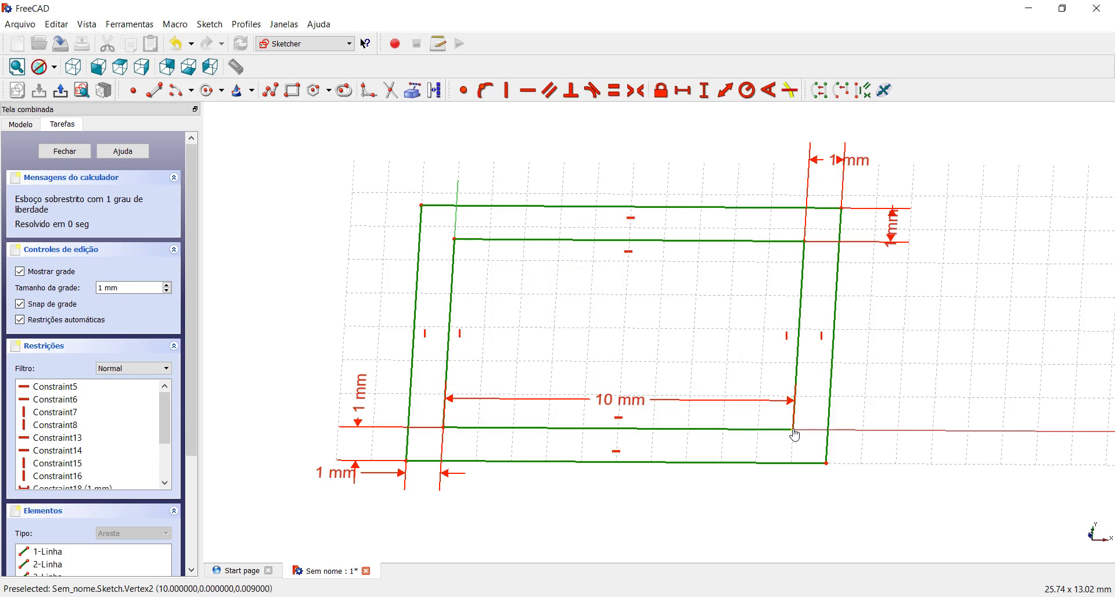
click(705, 92)
text(10)
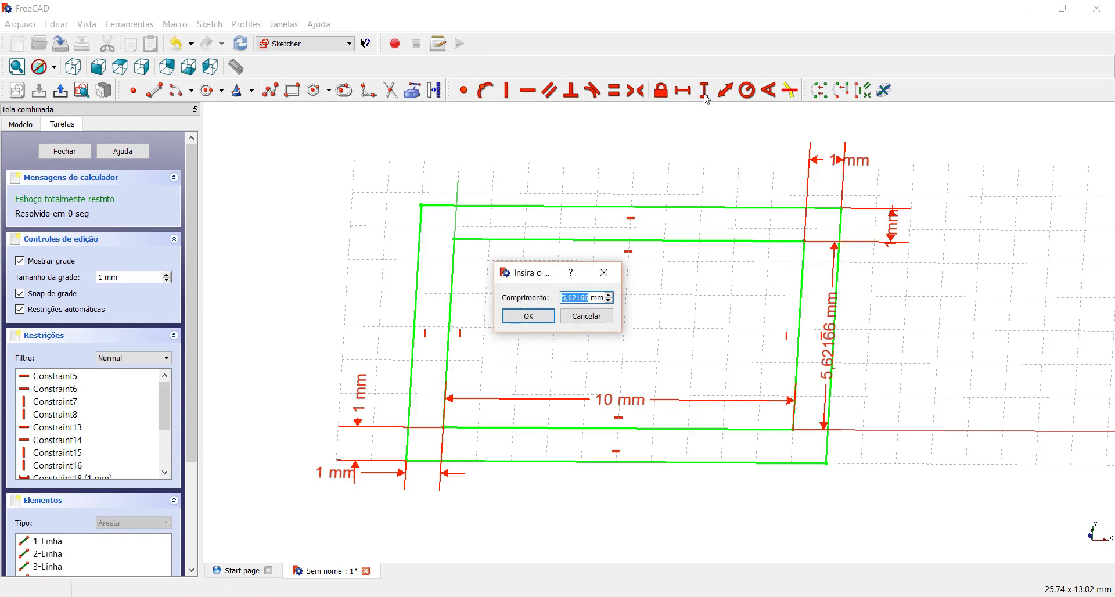
key(Return)
scroll(672, 229, down, 3)
scroll(634, 302, up, 2)
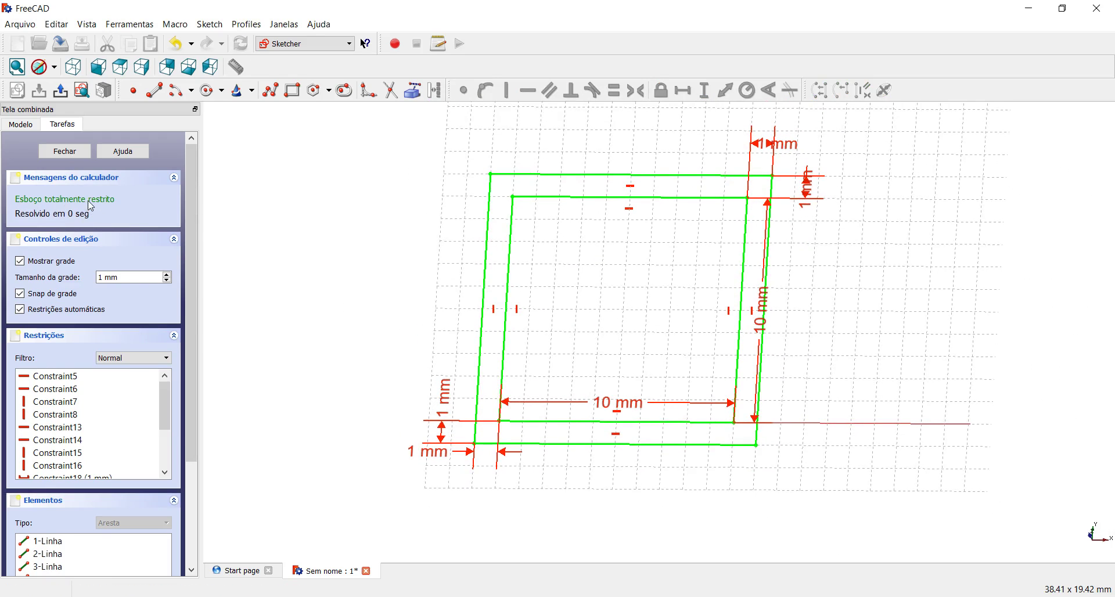
click(65, 151)
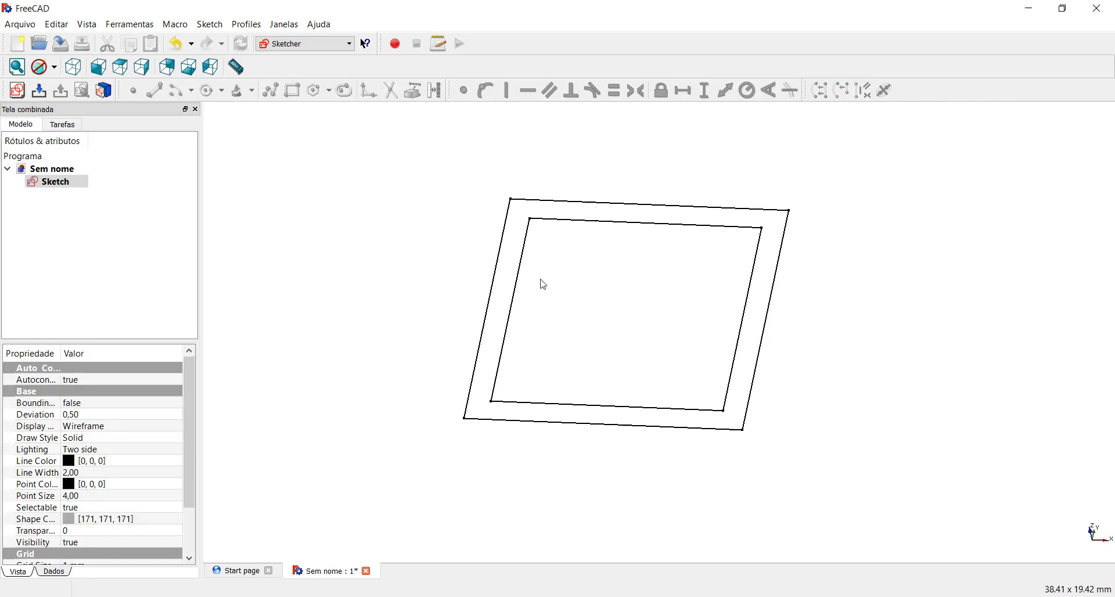
- In Part Design, pad the wall sketch 10 mm into a hollow box
click(337, 45)
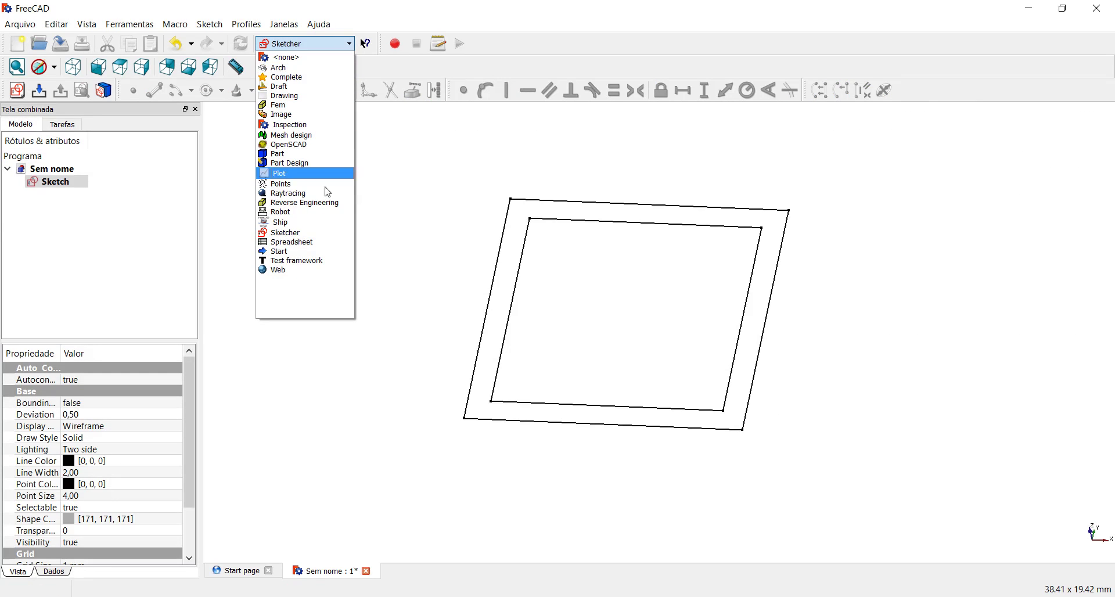
click(319, 164)
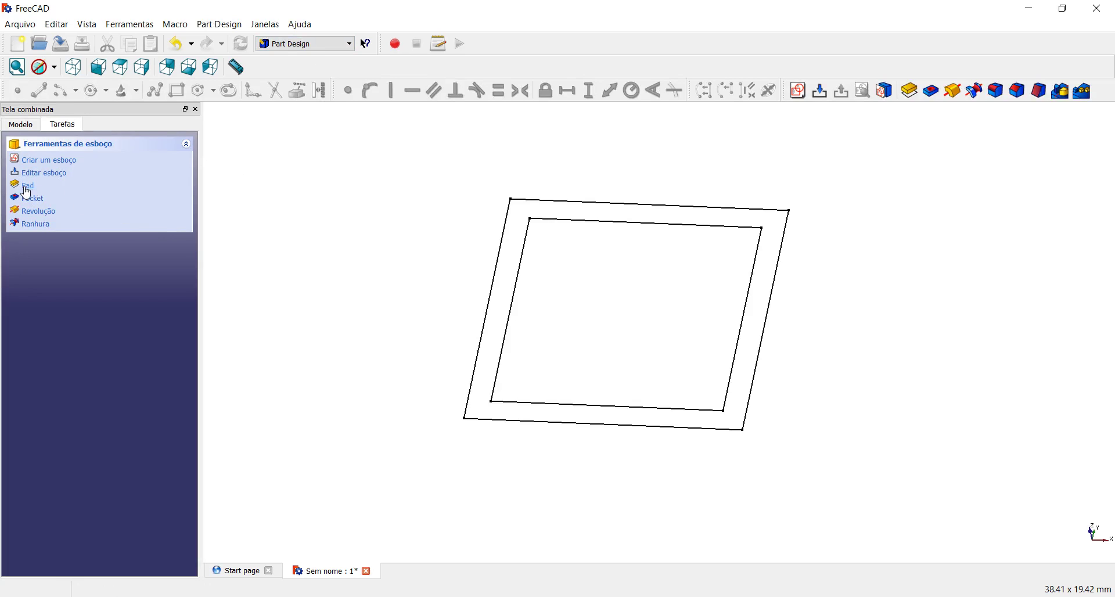
click(26, 191)
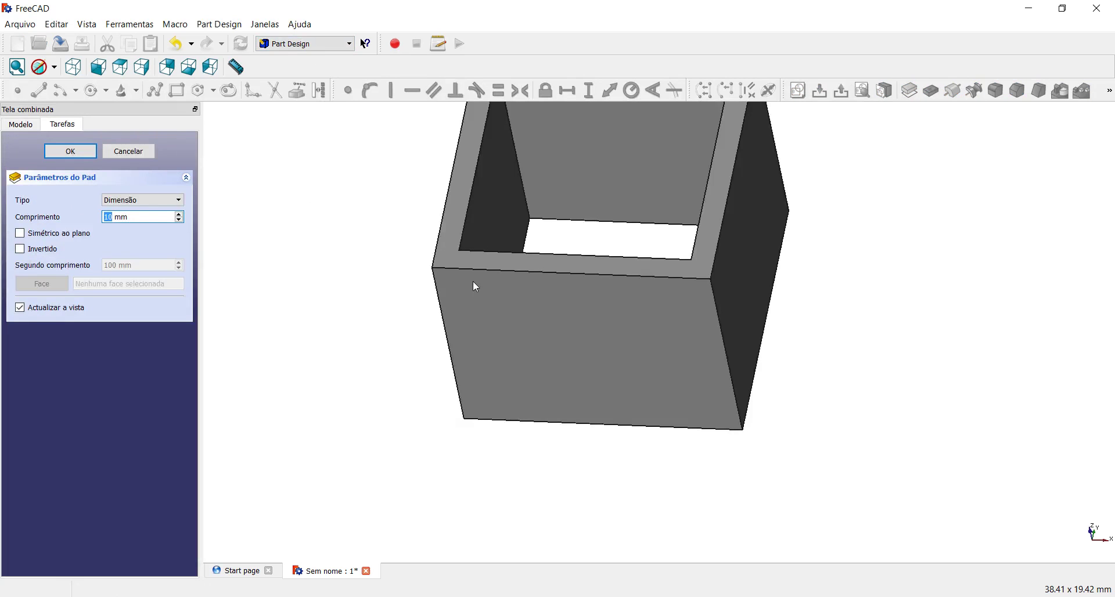
mouse_move(550, 216)
middle_down()
mouse_move(546, 282)
mouse_move(681, 331)
middle_up()
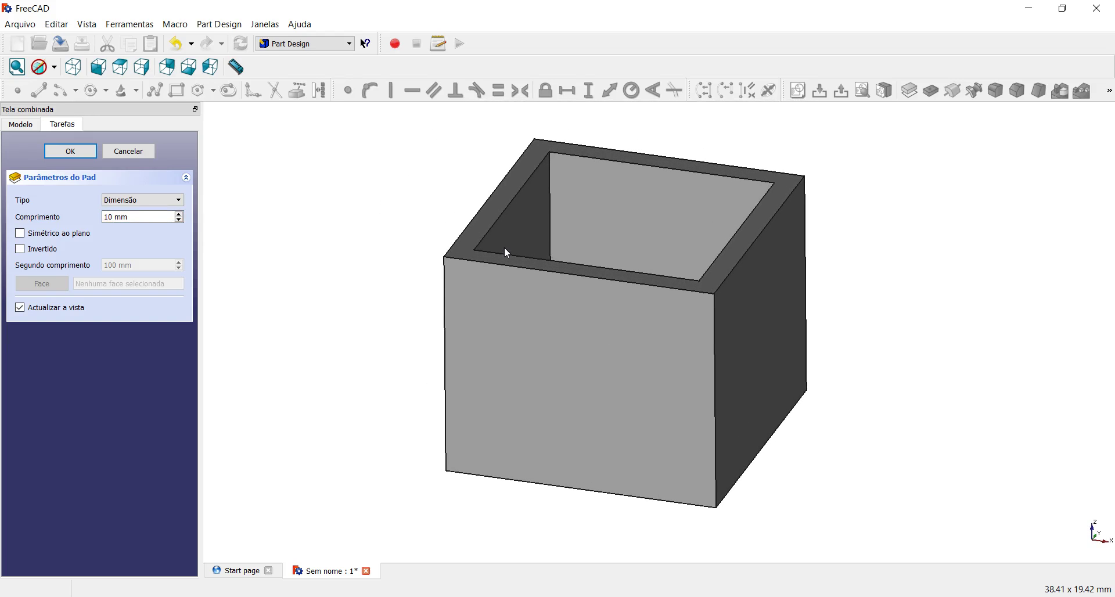
click(106, 220)
click(73, 156)
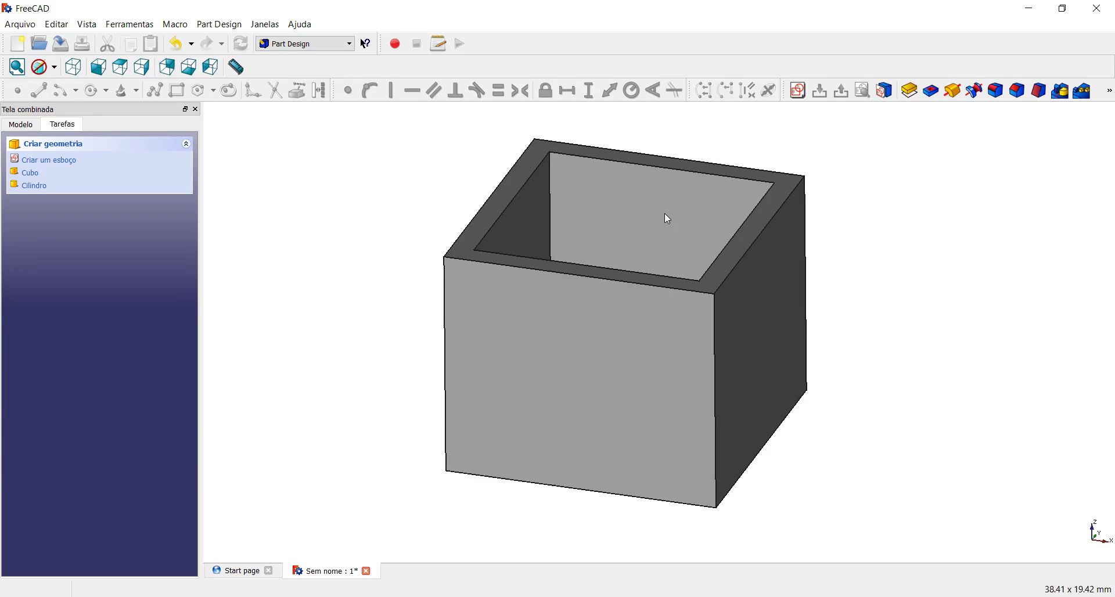
- Create Sketch001 on the box's front face and orbit to a frontal view
click(566, 352)
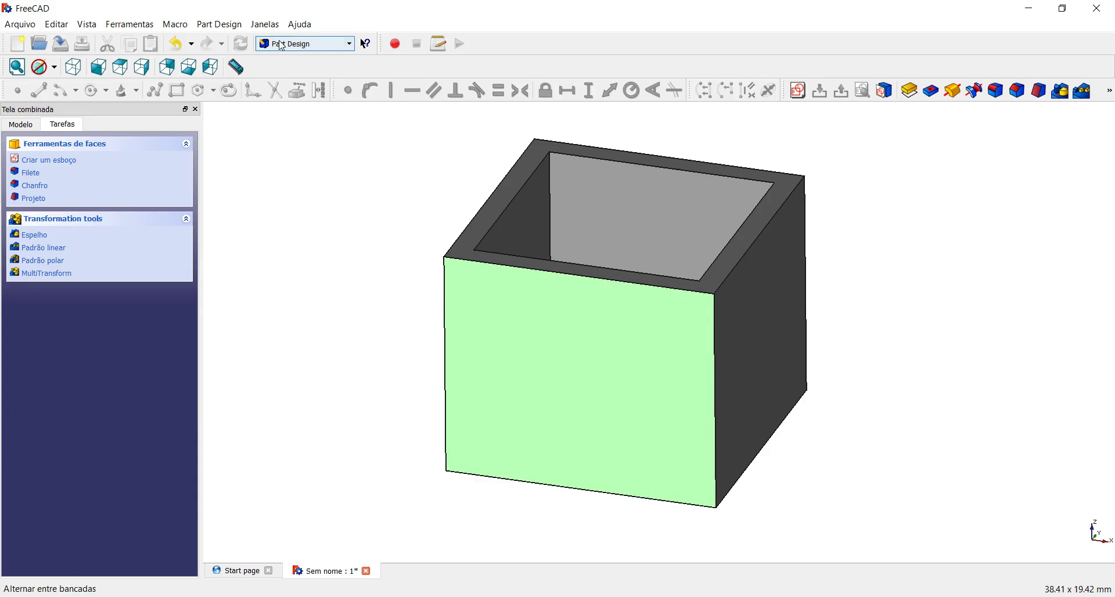
click(49, 162)
mouse_move(629, 346)
middle_down()
mouse_move(557, 383)
mouse_move(552, 366)
middle_up()
mouse_move(440, 193)
middle_down()
mouse_move(500, 221)
mouse_move(482, 228)
middle_up()
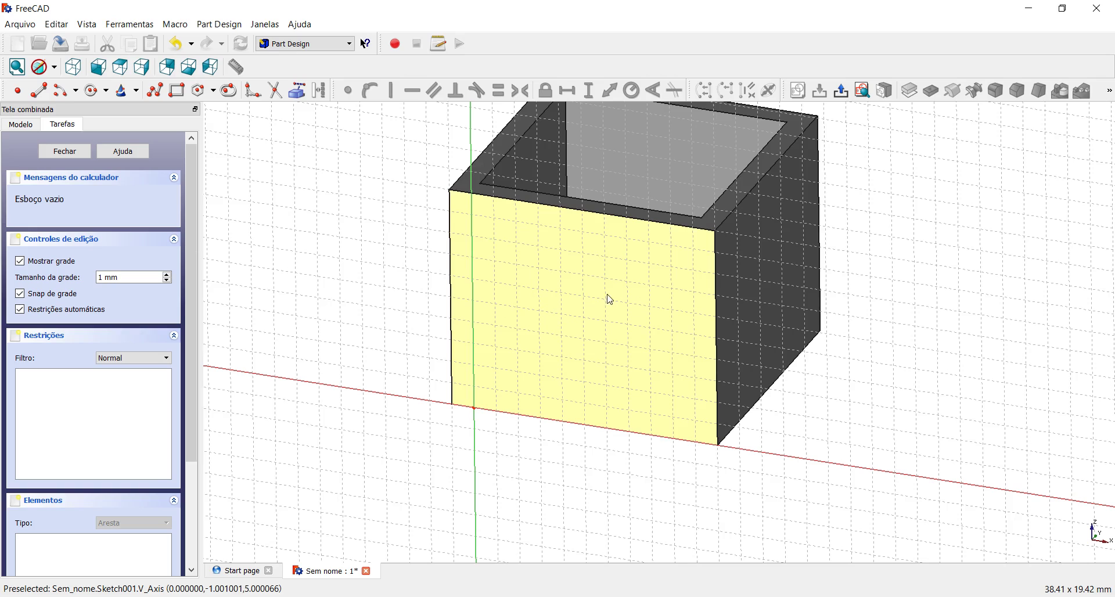
- Draw a tall, narrow door rectangle on the front face's bottom edge and close Sketch001
click(177, 91)
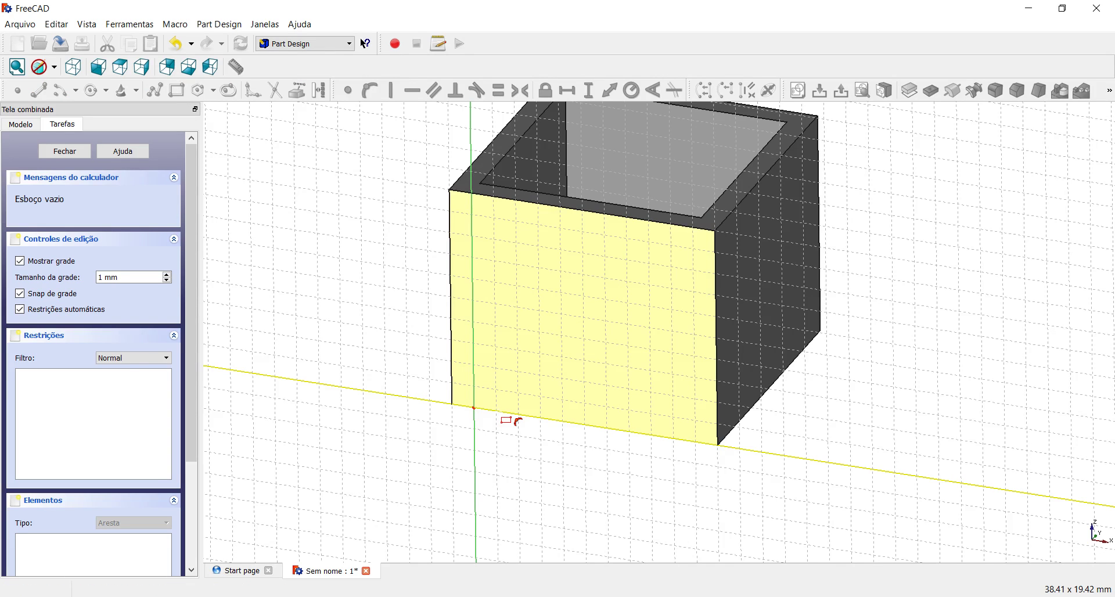
click(495, 412)
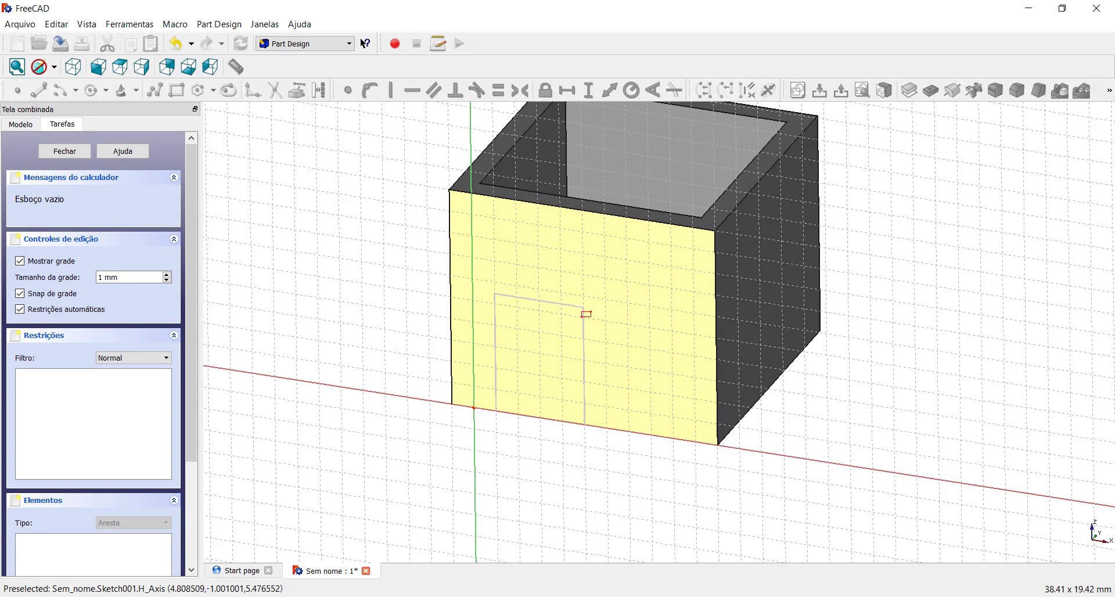
click(573, 303)
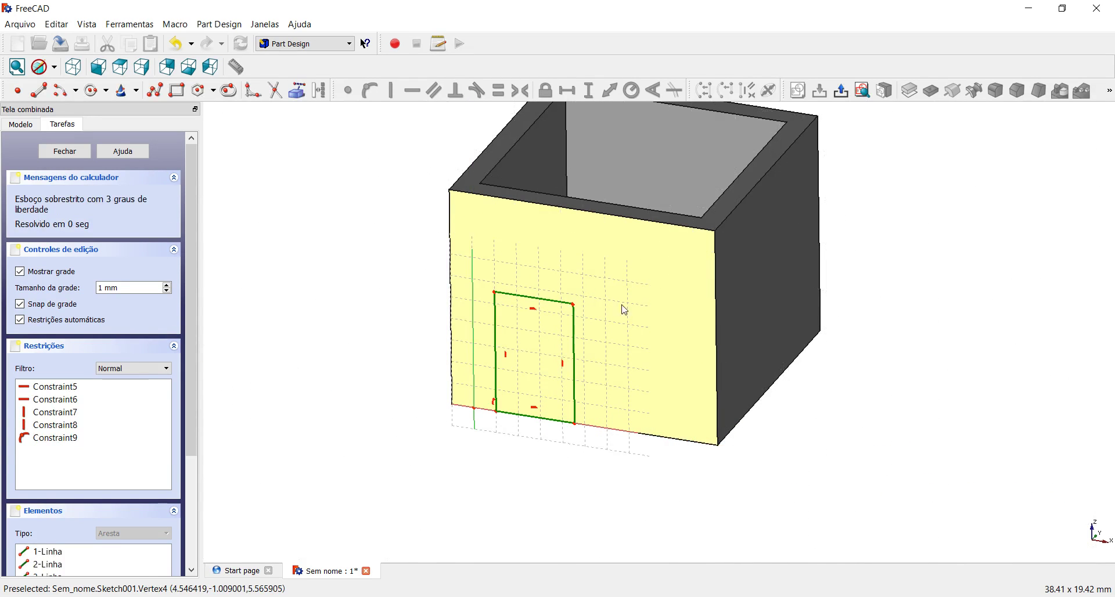
drag(504, 308, 524, 315)
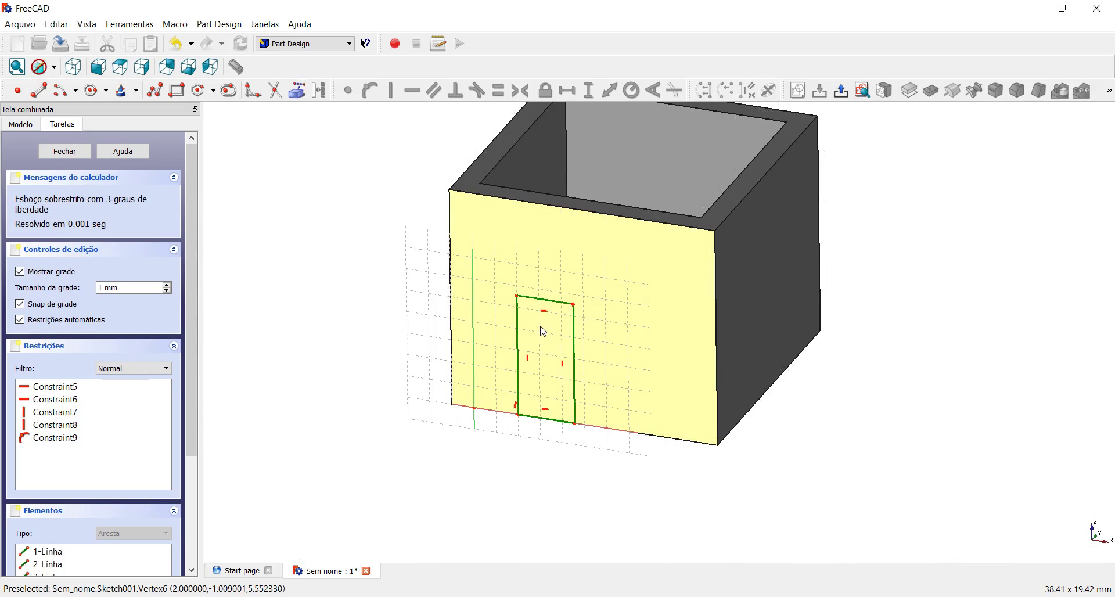
middle_drag(543, 333, 568, 332)
scroll(611, 346, up, 2)
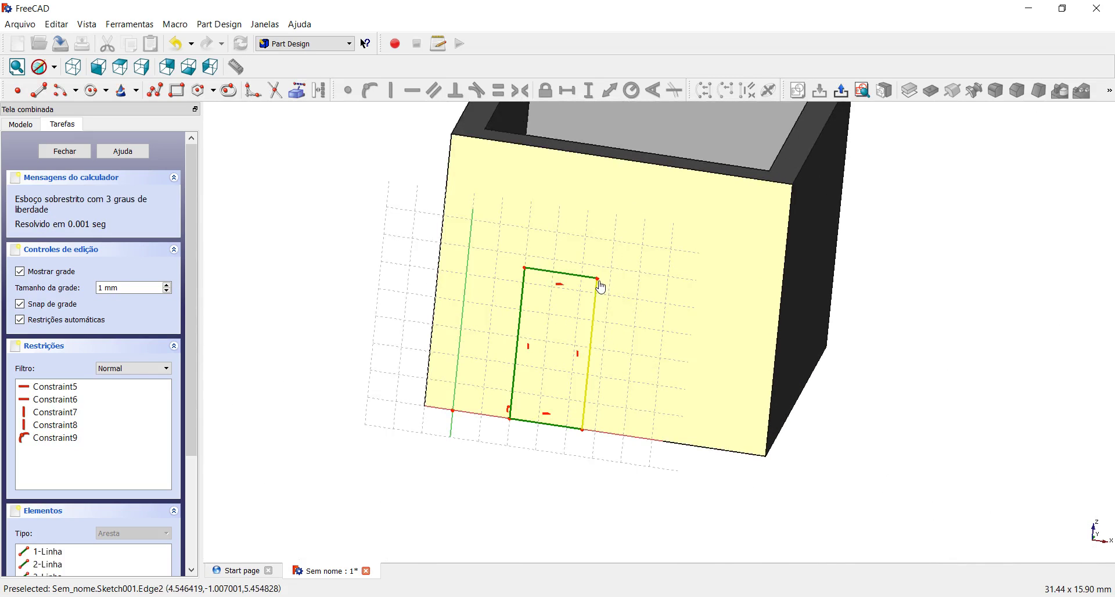
mouse_move(600, 286)
mouse_down()
mouse_move(614, 292)
mouse_move(622, 278)
mouse_move(641, 310)
mouse_up()
scroll(625, 278, down, 1)
scroll(627, 279, down, 2)
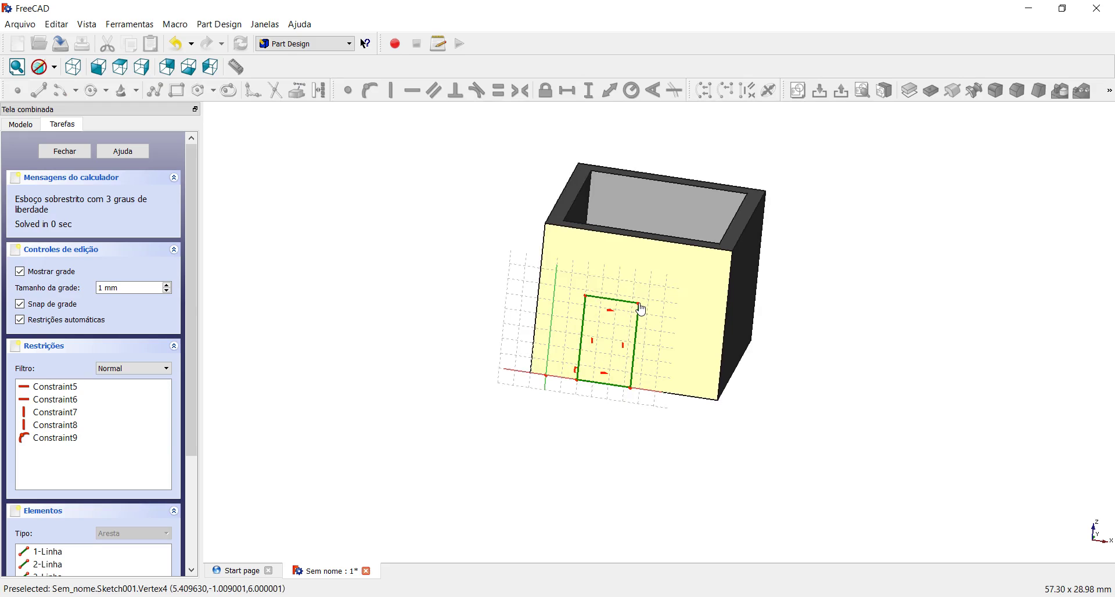
middle_drag(642, 309, 595, 335)
click(65, 151)
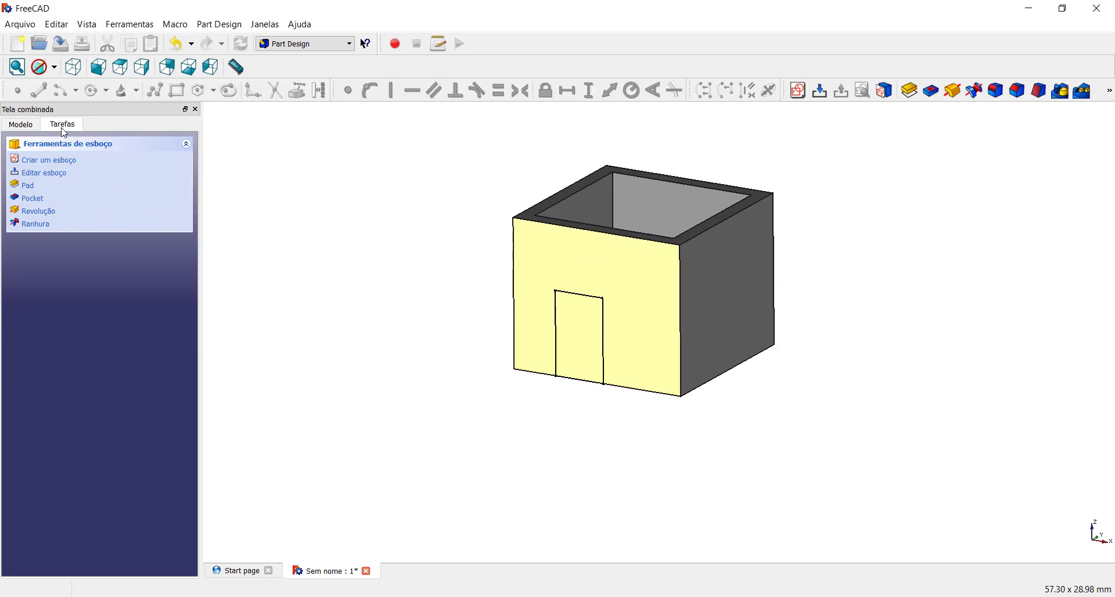
- Pocket the door sketch 5 mm into the front wall to cut the doorway
click(30, 201)
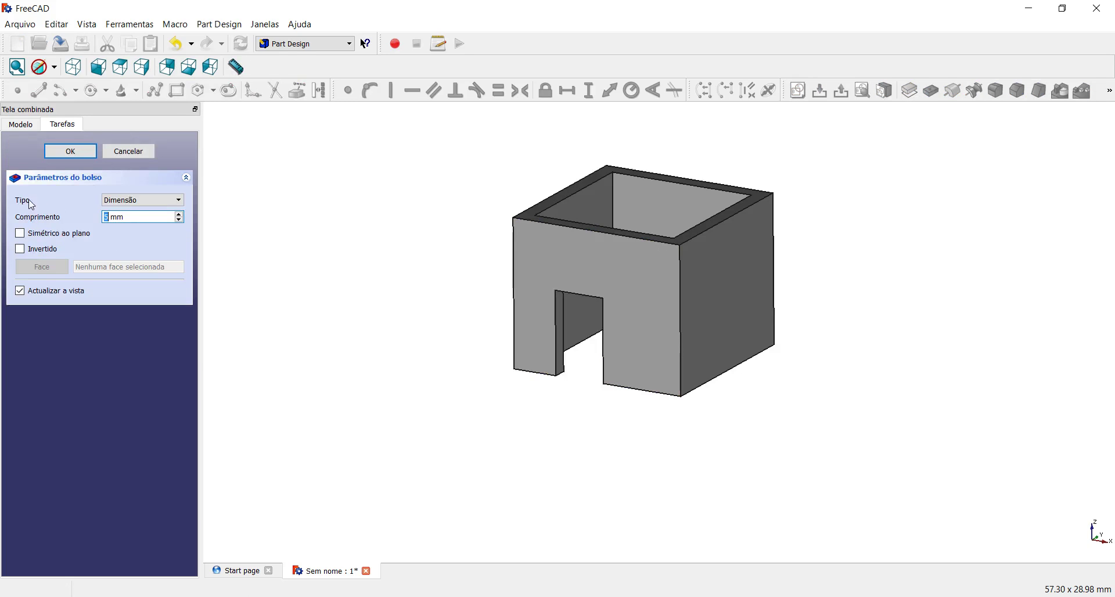
mouse_move(549, 358)
middle_down()
mouse_move(604, 343)
mouse_move(487, 294)
mouse_move(633, 330)
mouse_move(573, 344)
middle_up()
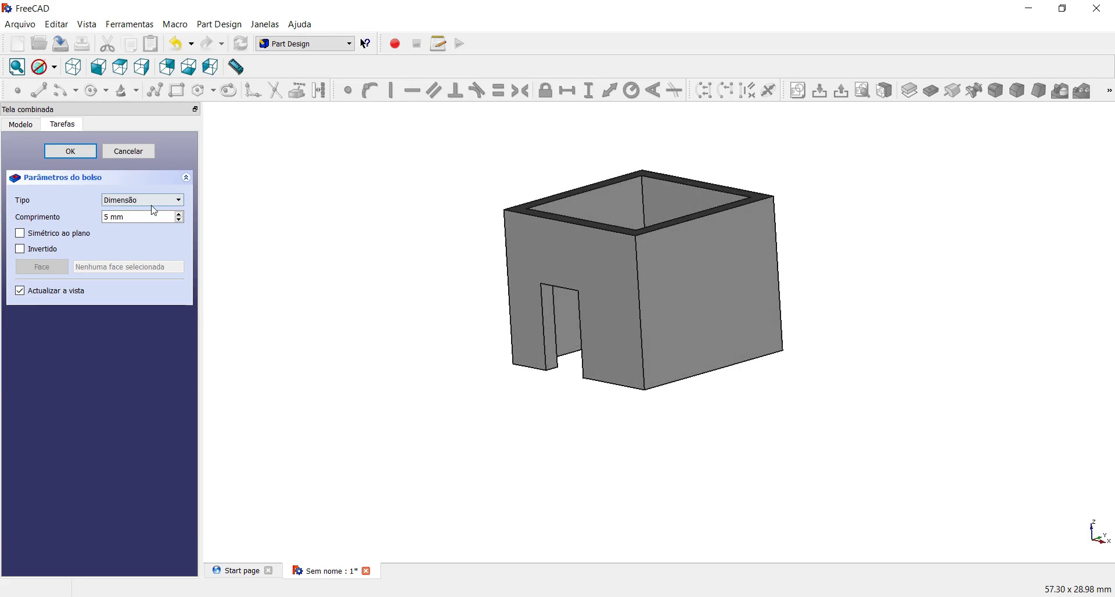
click(70, 151)
- Start a new sketch on the right side wall face
click(687, 279)
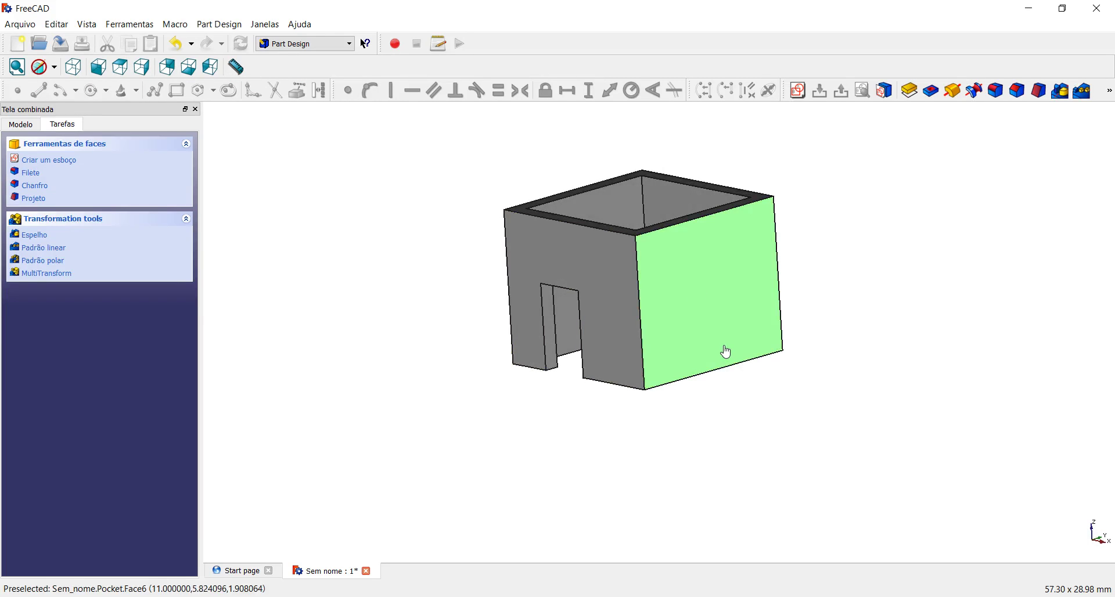
middle_drag(724, 353, 672, 351)
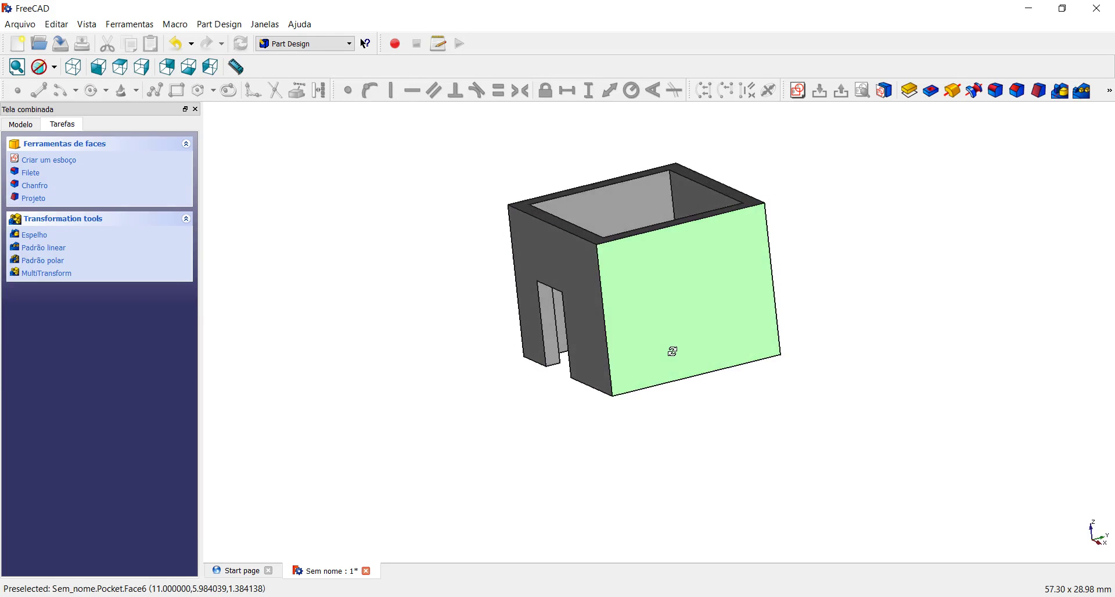
click(29, 165)
middle_drag(590, 296, 551, 328)
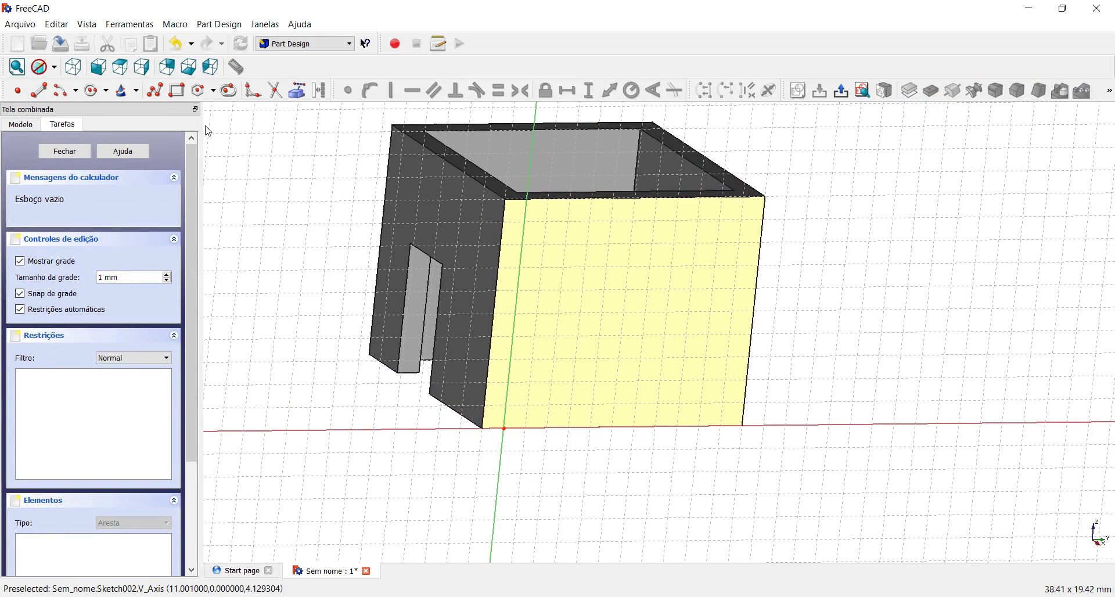
- Draw a window rectangle on the side wall, close the sketch, and preview a 5 mm Pocket
click(177, 90)
click(569, 278)
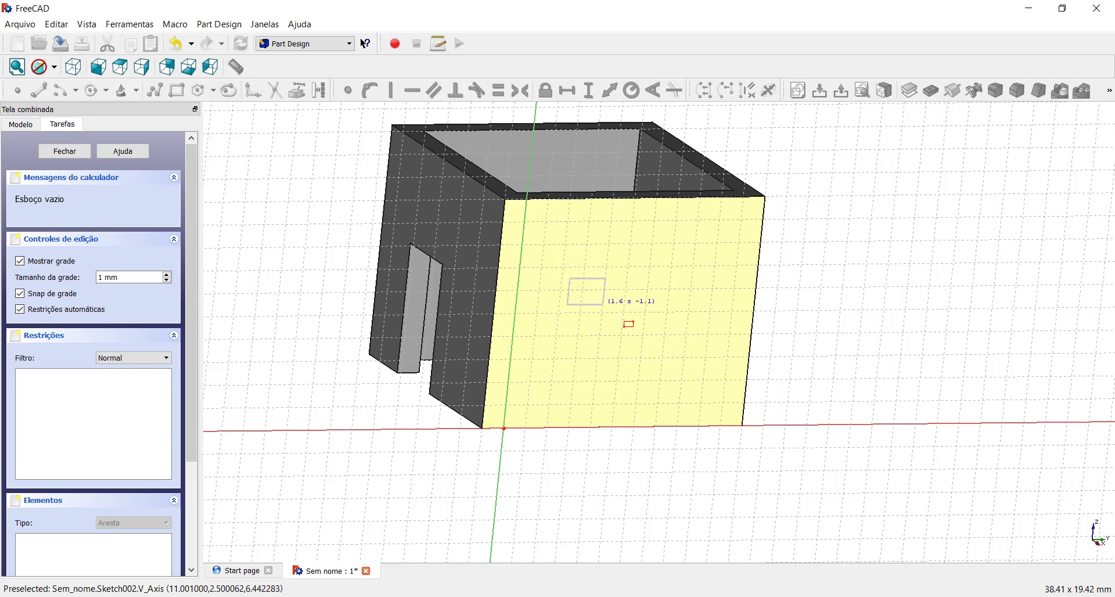
click(672, 349)
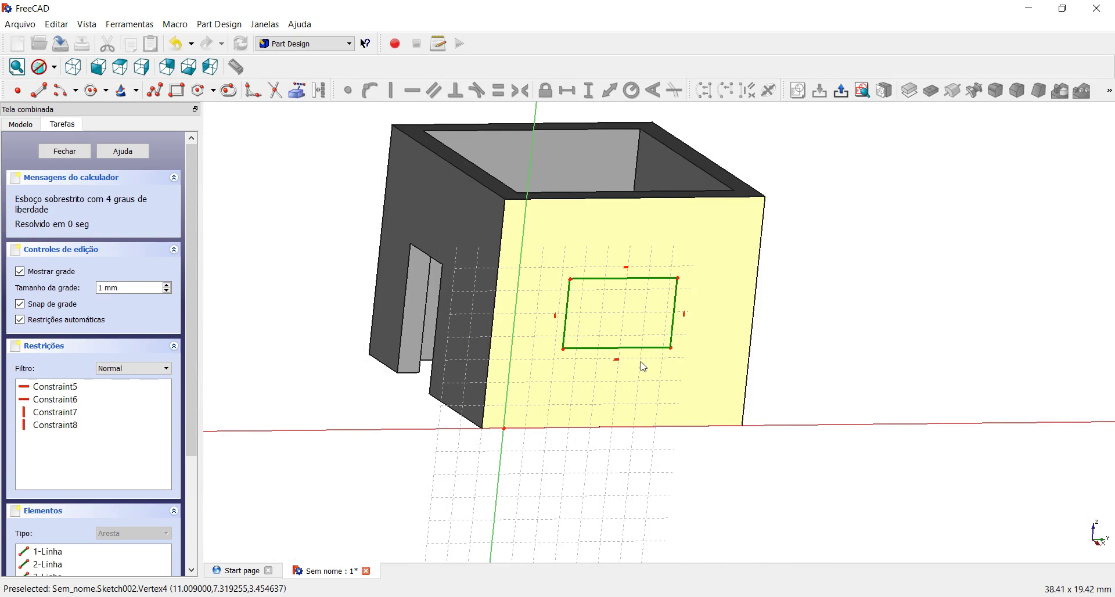
drag(571, 290, 585, 290)
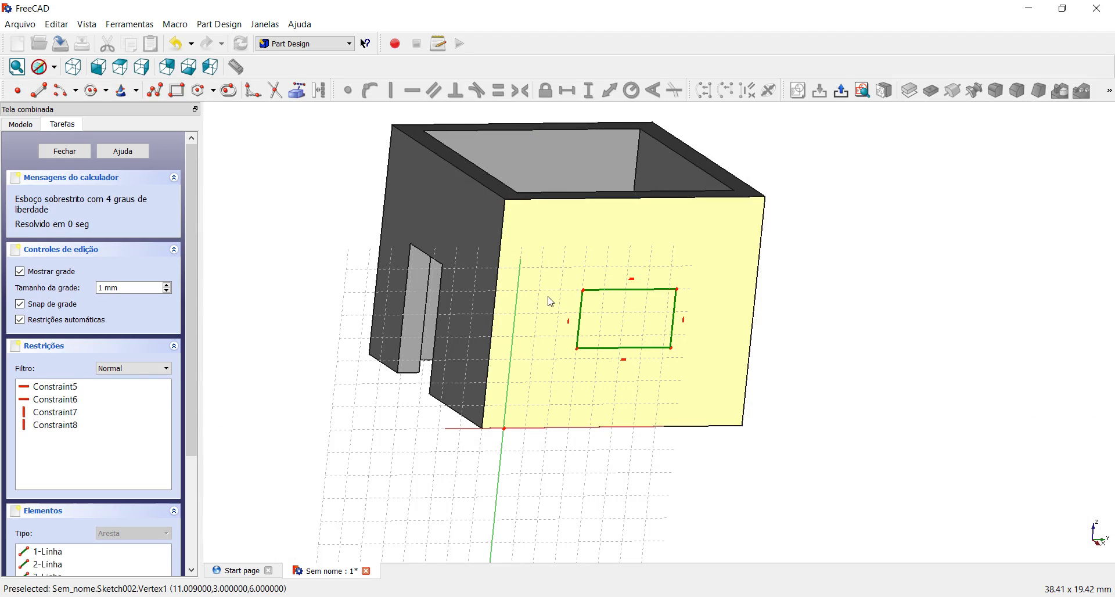
click(76, 151)
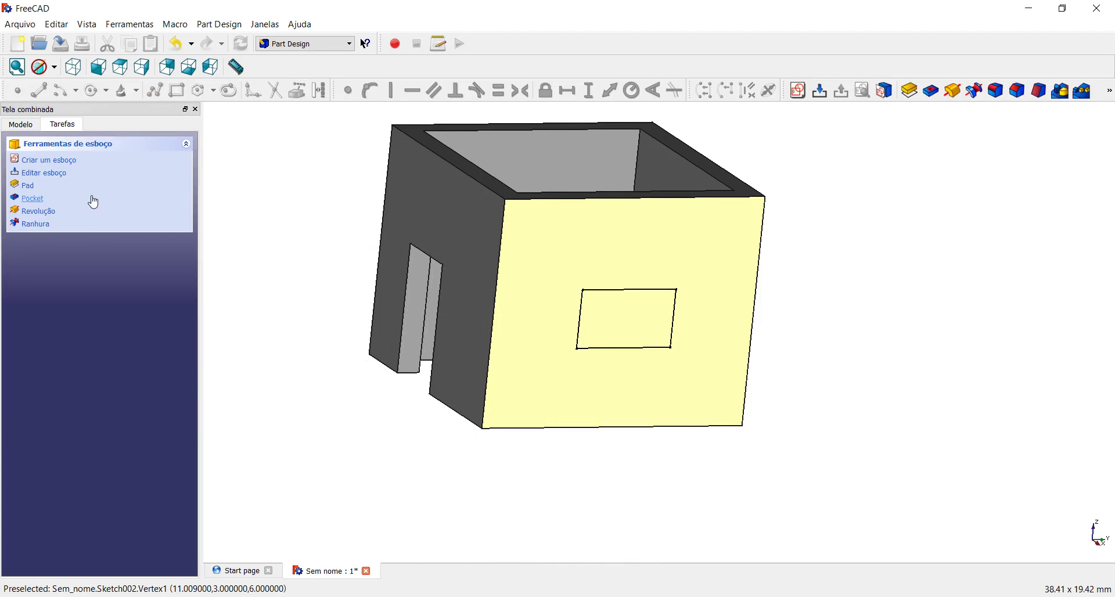
click(29, 199)
middle_drag(558, 313, 572, 323)
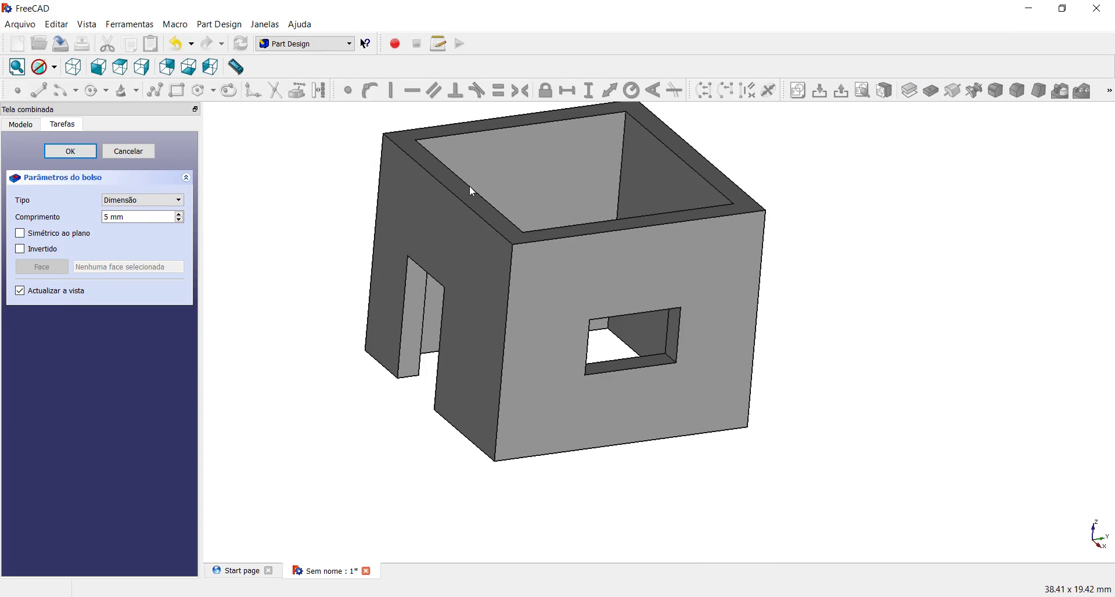
- Change the window pocket length from 5 mm to 50 mm and confirm it
click(107, 216)
middle_drag(573, 305, 565, 323)
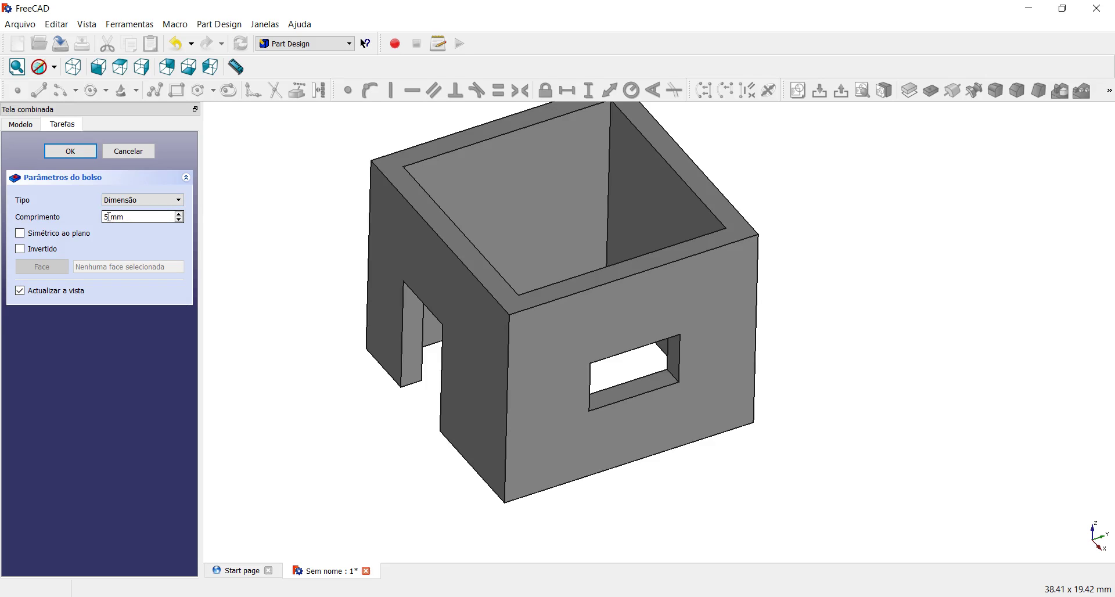
text(0)
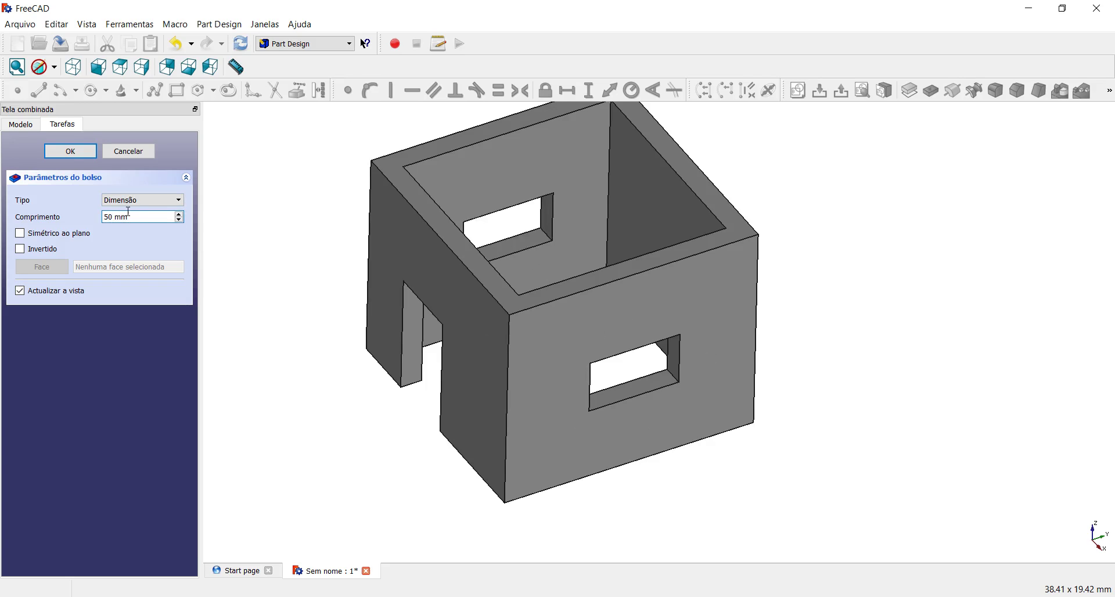
click(58, 152)
mouse_move(480, 380)
middle_down()
mouse_move(398, 336)
mouse_move(567, 284)
mouse_move(661, 356)
mouse_move(635, 341)
mouse_move(560, 209)
middle_up()
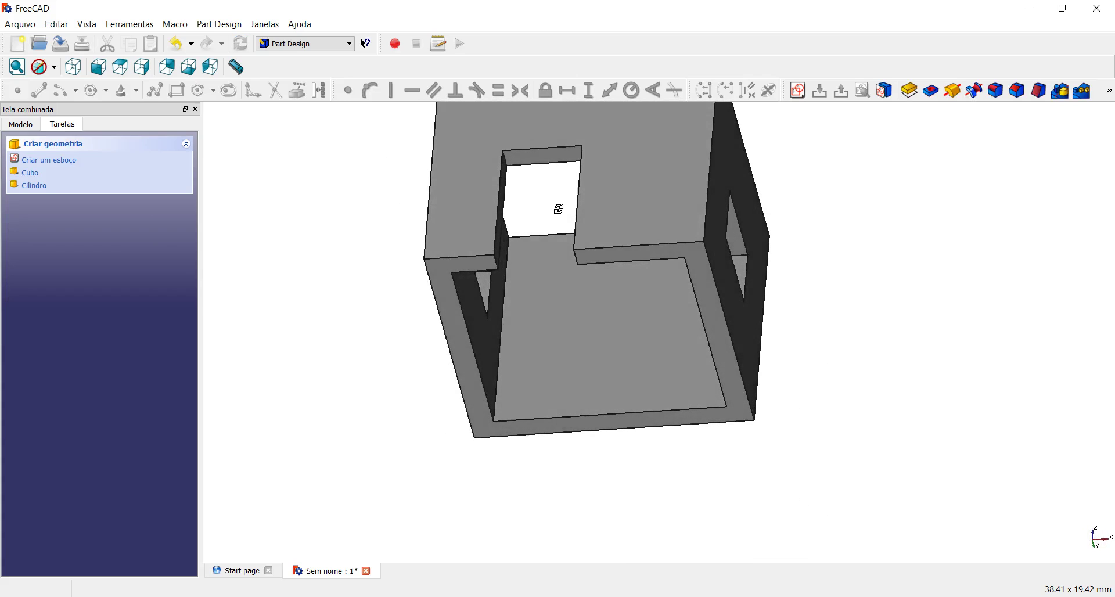
- Start a new sketch on the bottom face of the walls
click(612, 264)
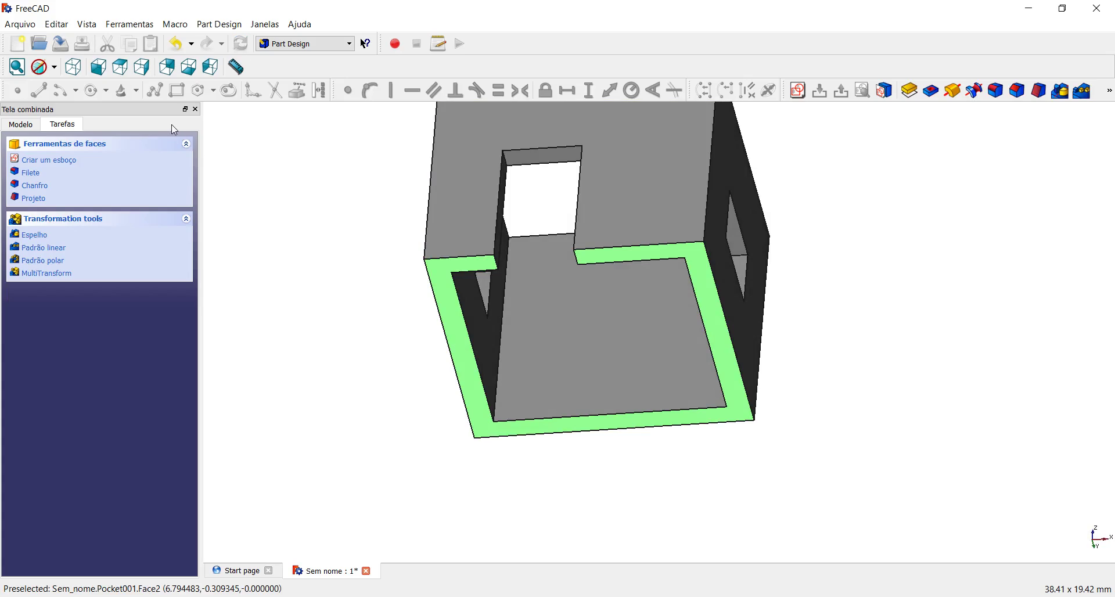
click(48, 166)
middle_drag(594, 296, 662, 328)
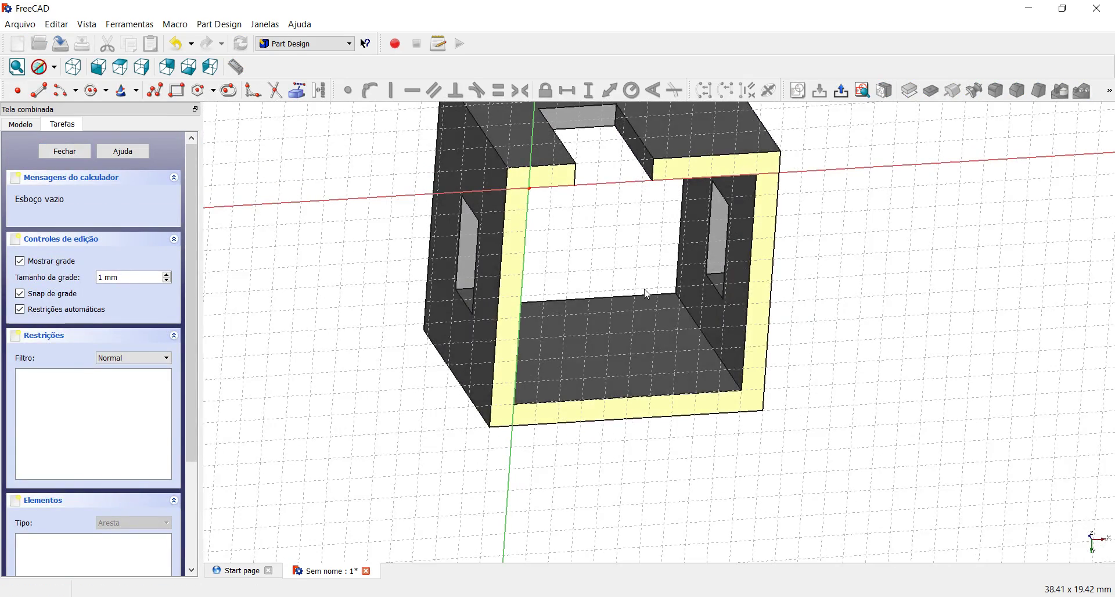
middle_drag(647, 294, 700, 381)
middle_drag(442, 230, 473, 241)
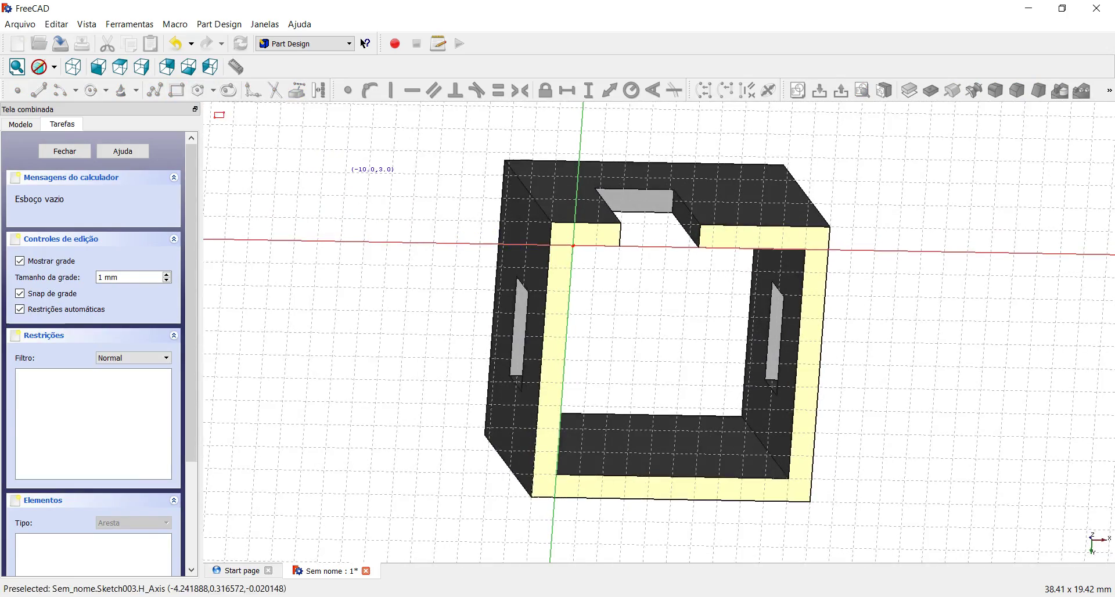
- Draw a floor rectangle roughly around the house outline
click(507, 191)
click(836, 525)
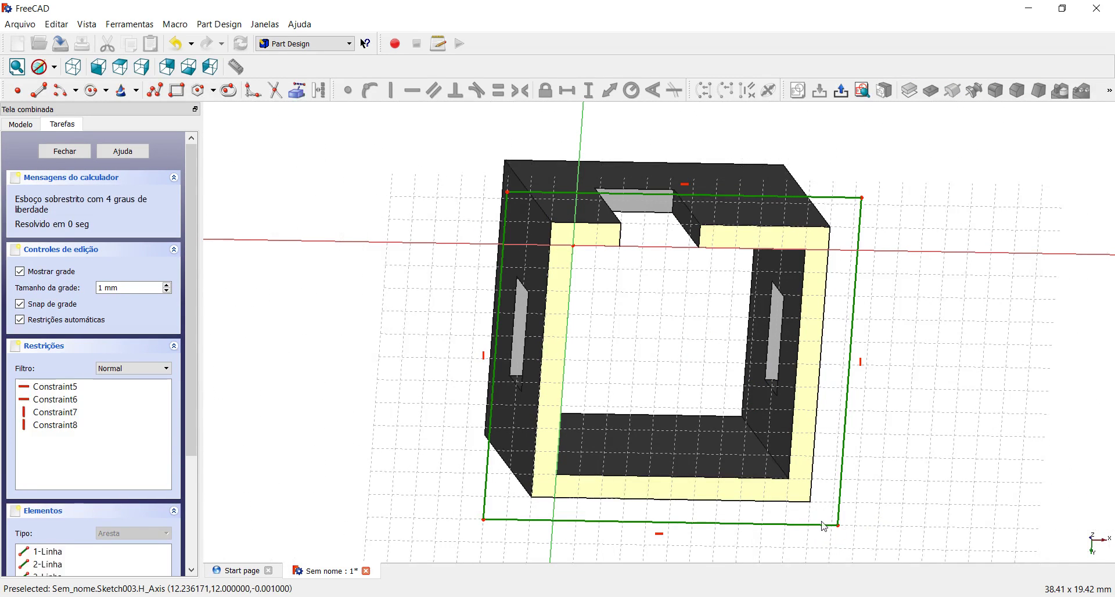
scroll(749, 418, up, 2)
scroll(768, 434, up, 2)
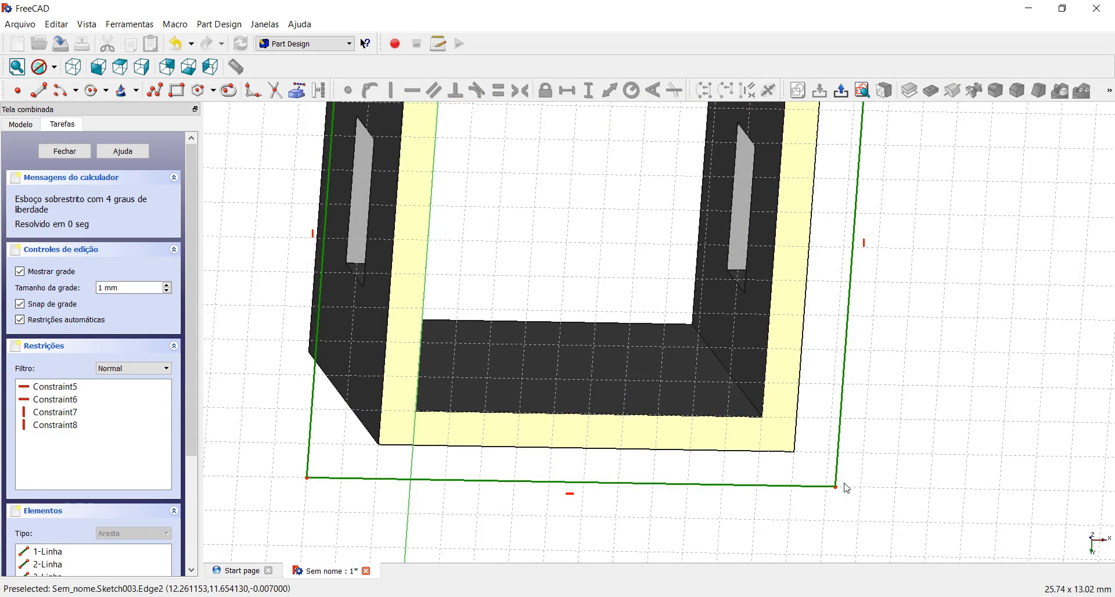
middle_drag(500, 229, 688, 405)
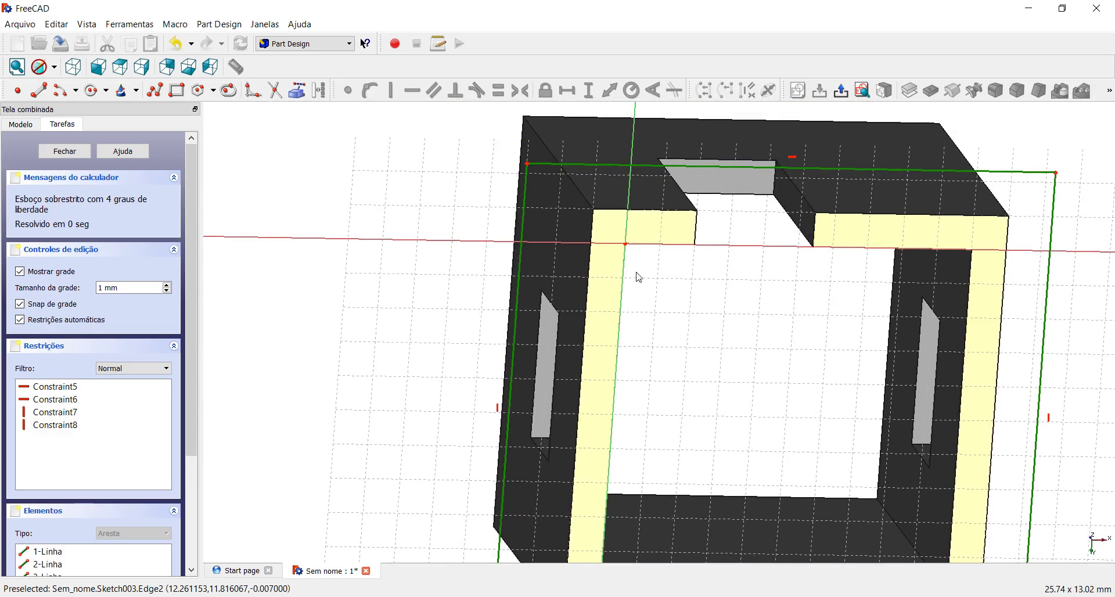
- Drag the rectangle's top-left and bottom-right corners out past the walls
drag(527, 166, 594, 210)
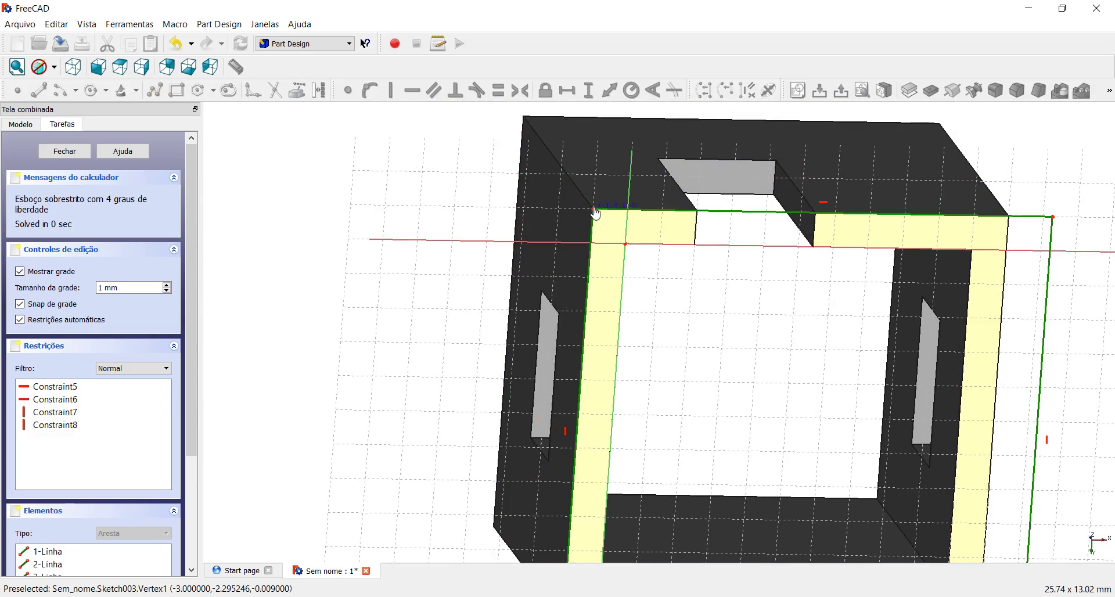
middle_drag(597, 214, 699, 289)
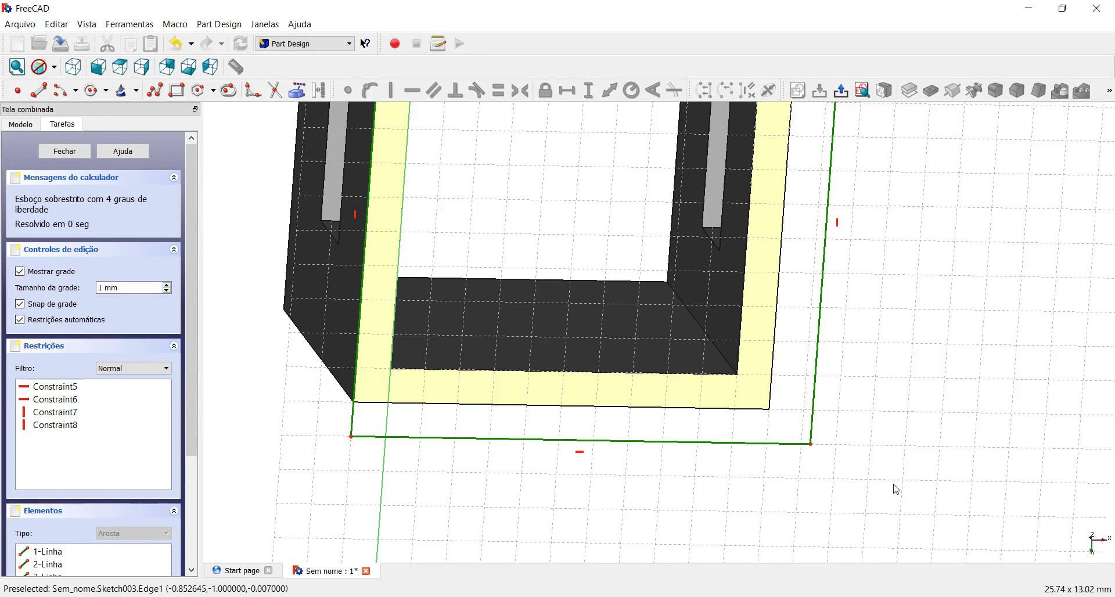
mouse_move(812, 448)
mouse_down()
mouse_move(771, 420)
mouse_move(798, 444)
mouse_up()
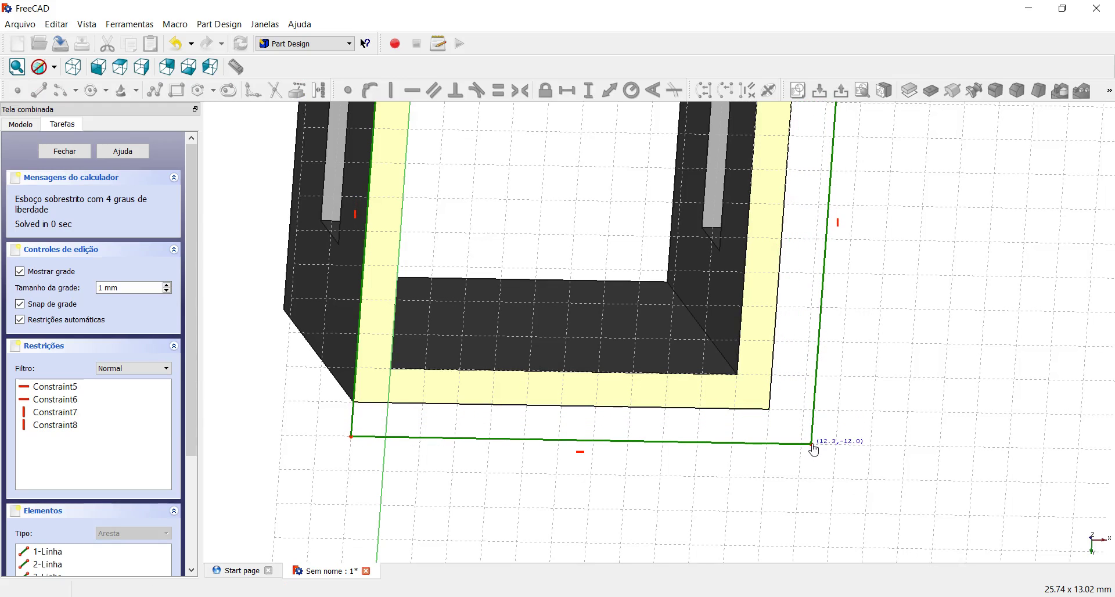
drag(798, 444, 836, 445)
scroll(791, 428, down, 2)
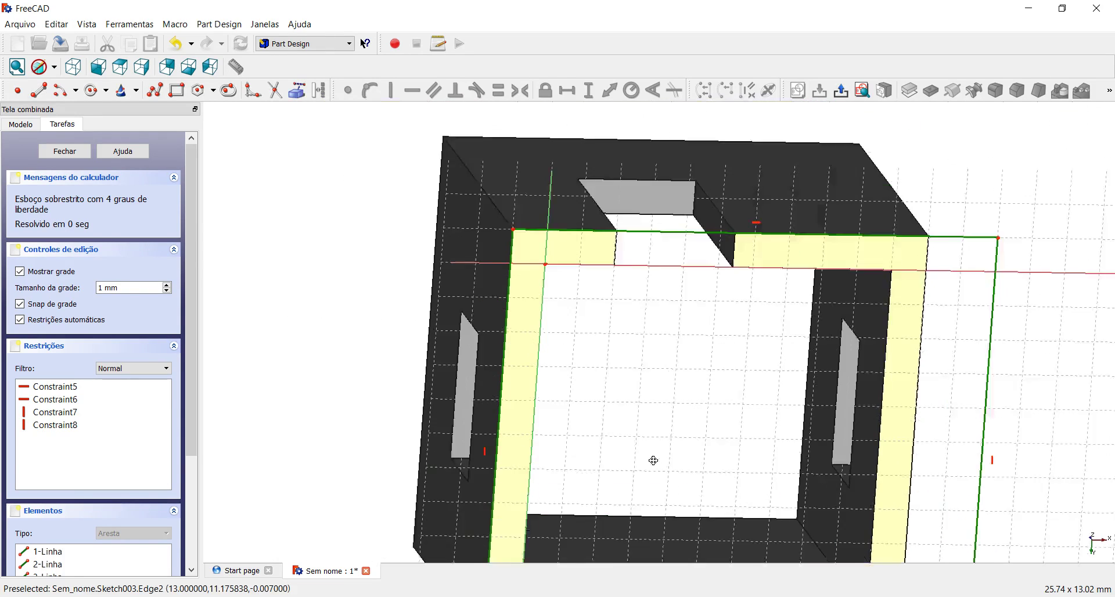
scroll(689, 461, up, 2)
mouse_move(535, 288)
middle_down()
mouse_move(472, 215)
mouse_move(556, 315)
mouse_move(568, 312)
middle_up()
scroll(571, 325, down, 3)
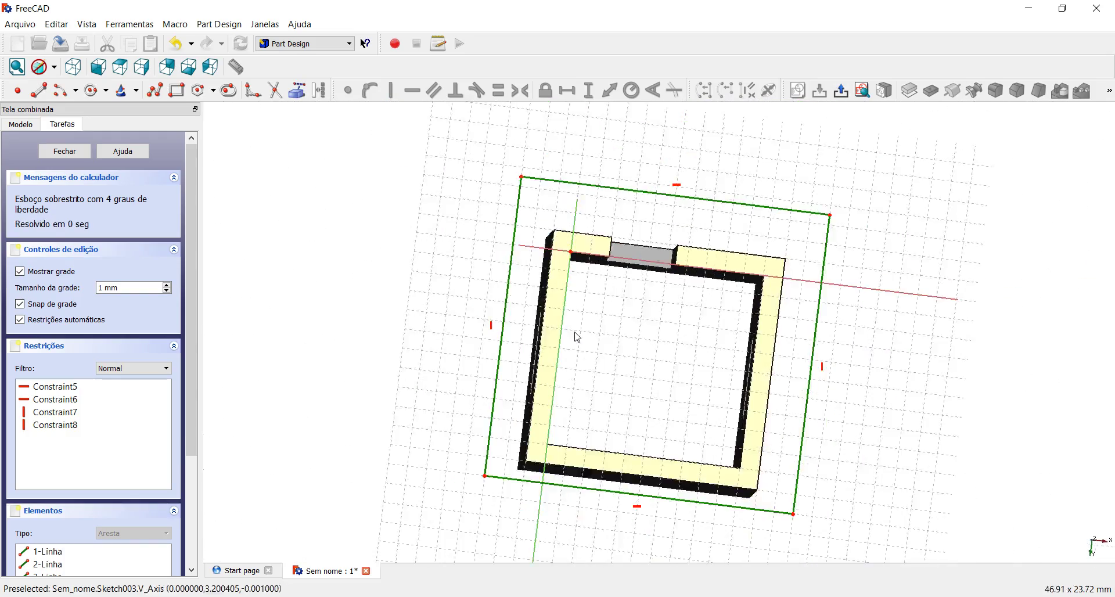
scroll(579, 346, up, 2)
scroll(584, 341, up, 1)
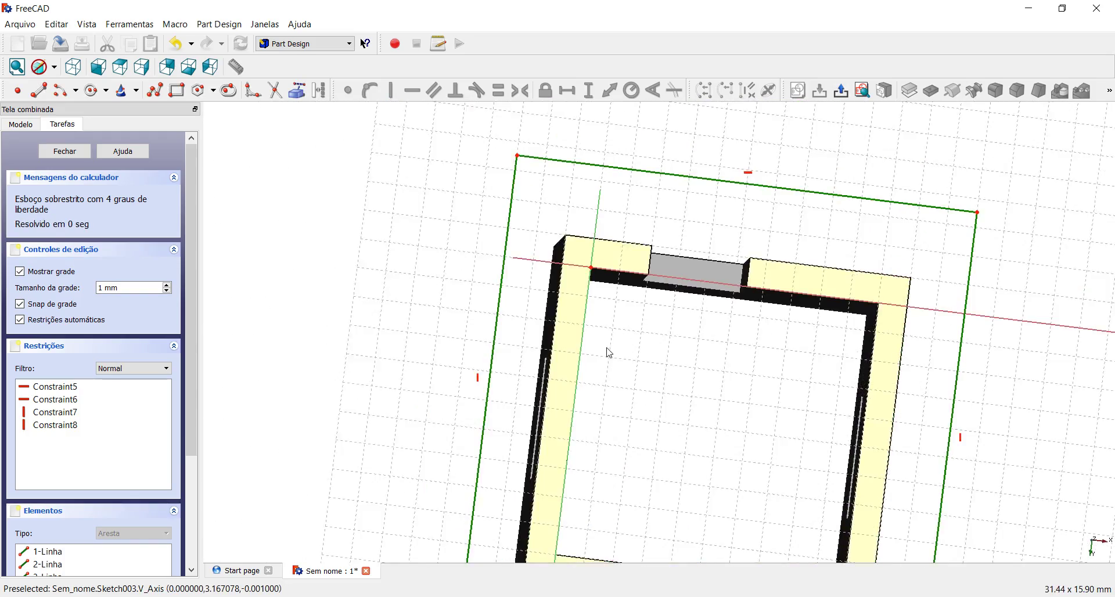
scroll(607, 351, up, 2)
scroll(621, 361, up, 2)
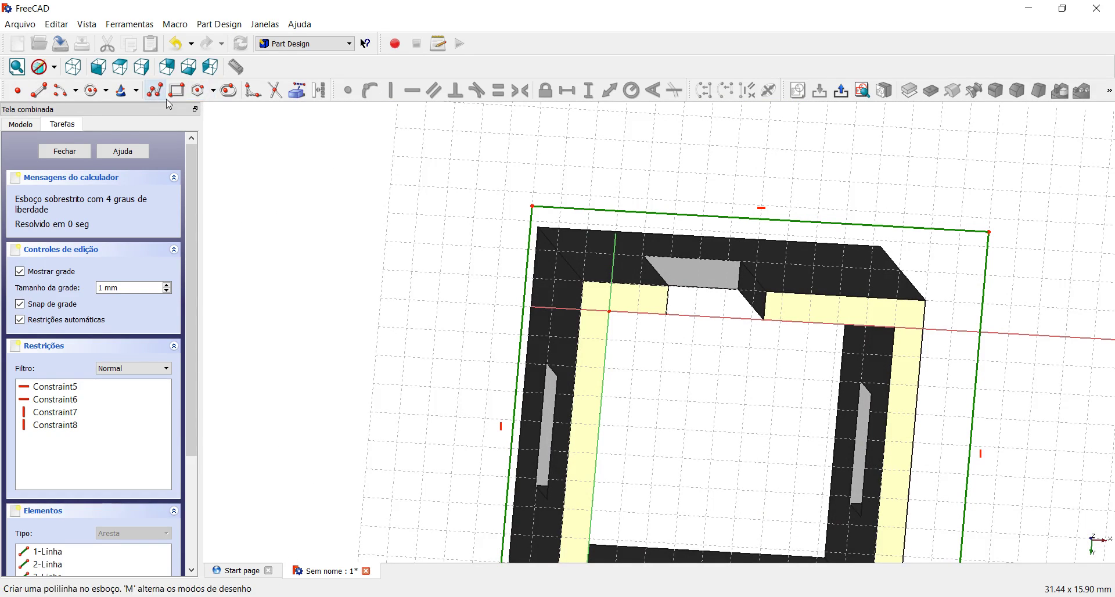
- Bring the walls' outer edges into Sketch003 as external geometry
click(297, 91)
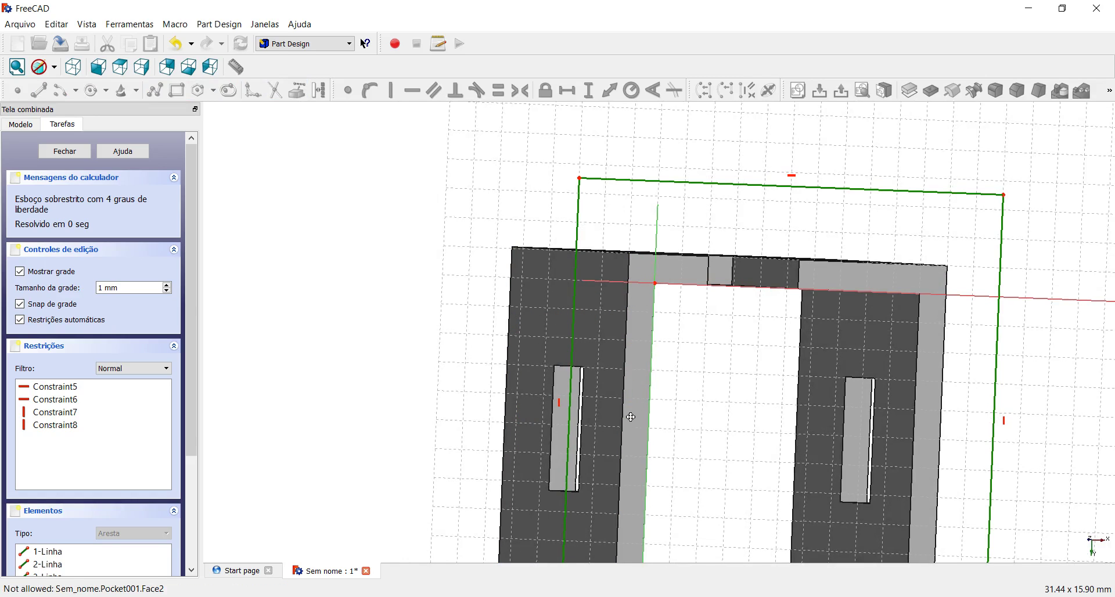
middle_drag(631, 417, 640, 224)
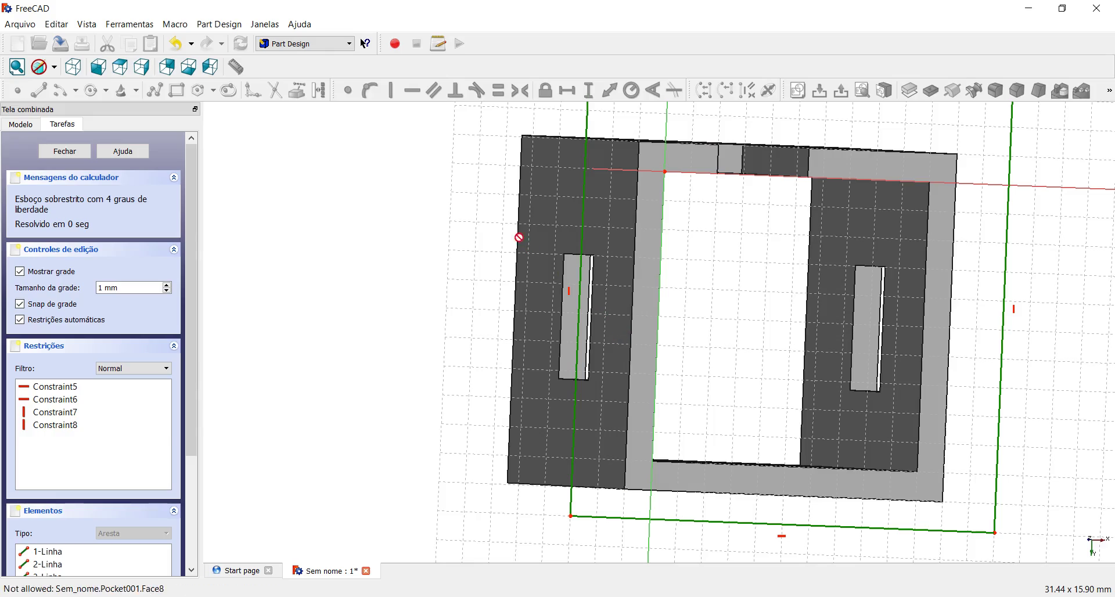
mouse_move(730, 281)
middle_down()
mouse_move(660, 261)
mouse_move(610, 280)
mouse_move(684, 281)
mouse_move(580, 244)
middle_up()
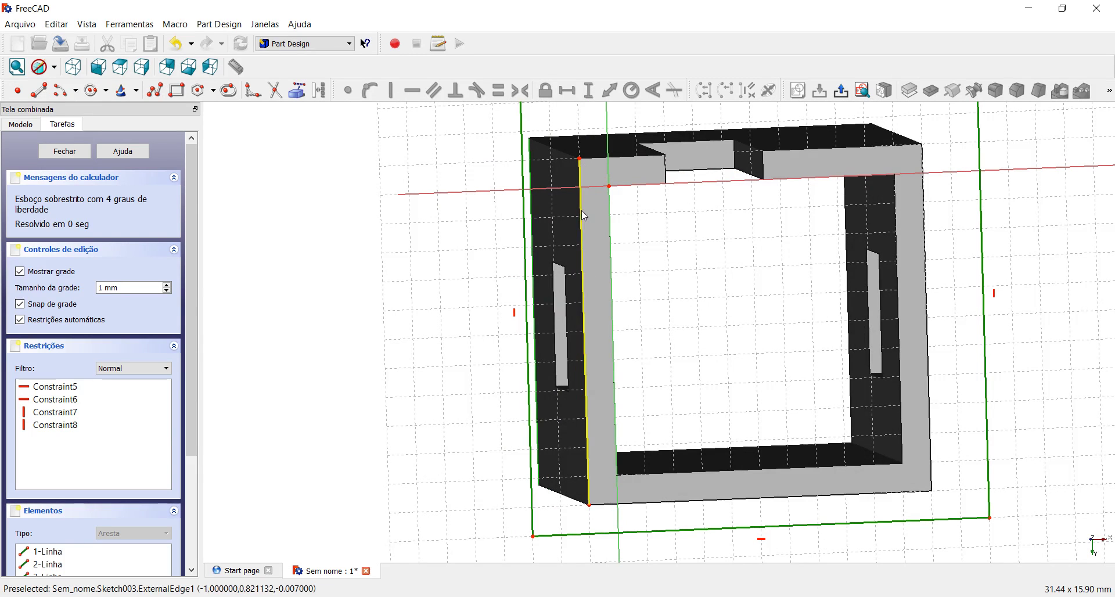
middle_drag(801, 368, 711, 354)
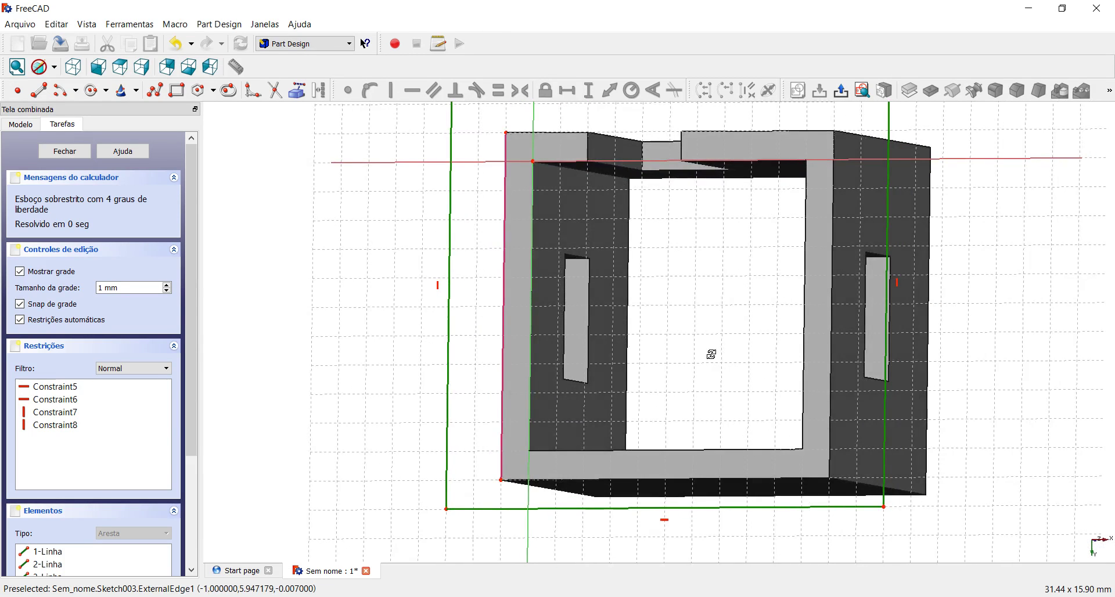
click(296, 90)
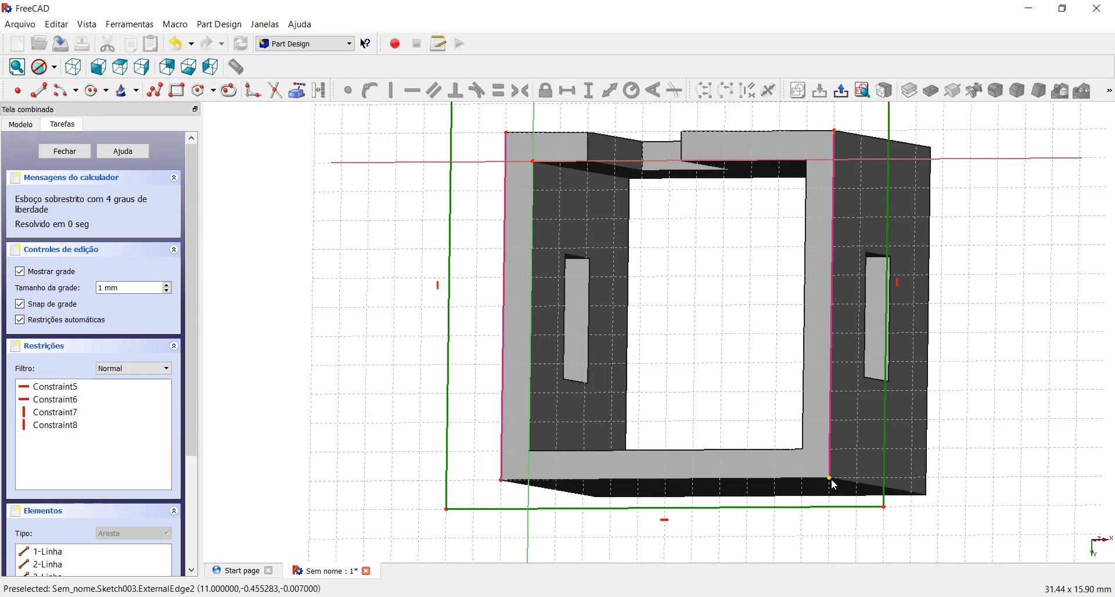
- Make the rectangle corners coincident with the wall corners until fully constrained, then close the sketch
click(884, 510)
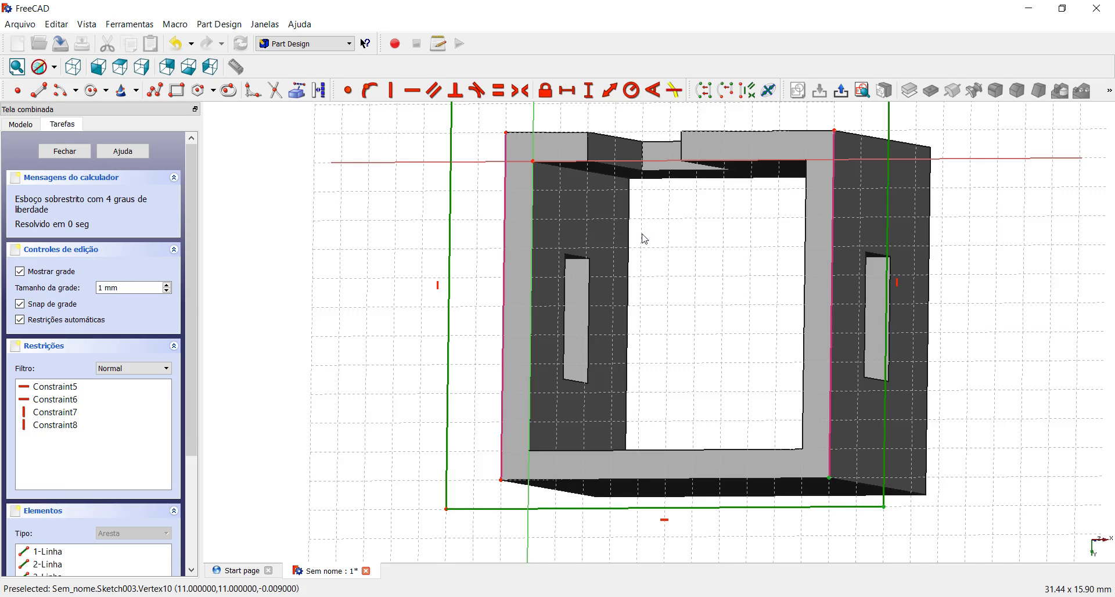
click(348, 90)
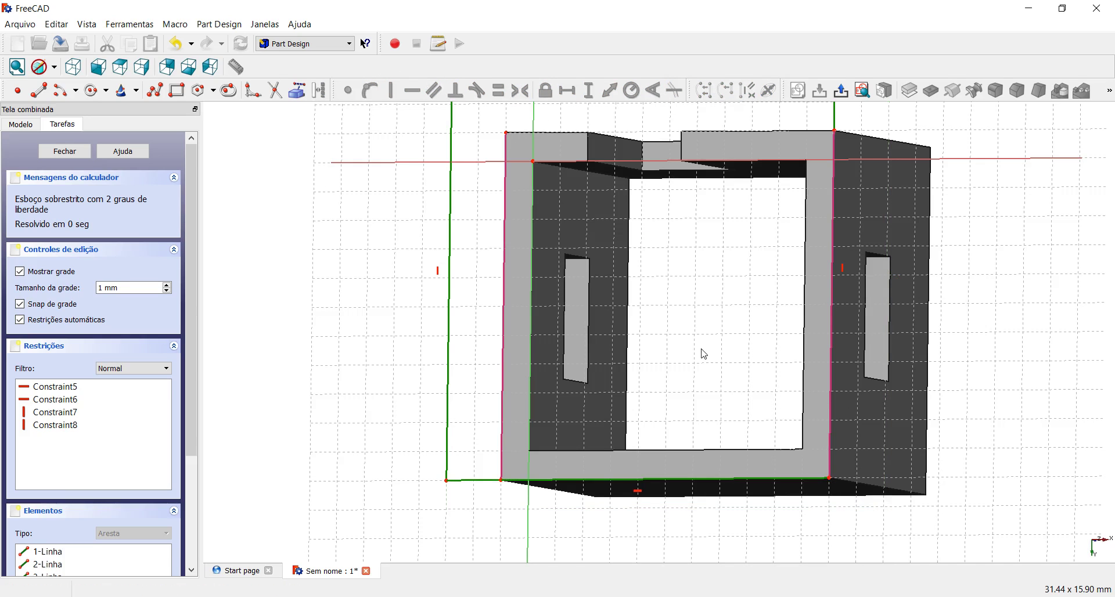
middle_drag(704, 353, 795, 482)
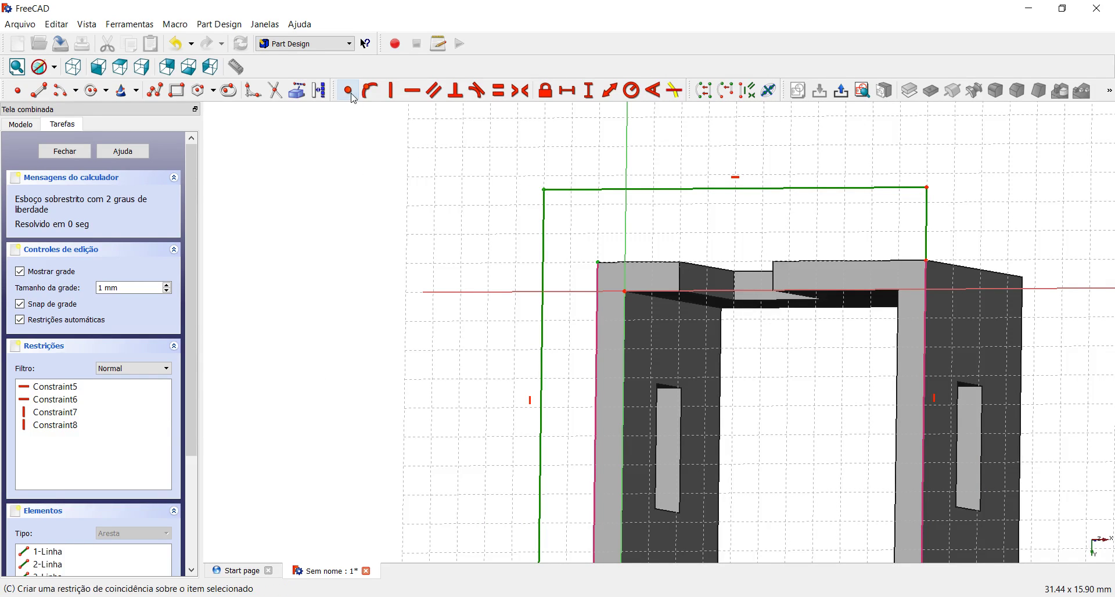
click(347, 90)
middle_drag(712, 387, 744, 449)
click(65, 151)
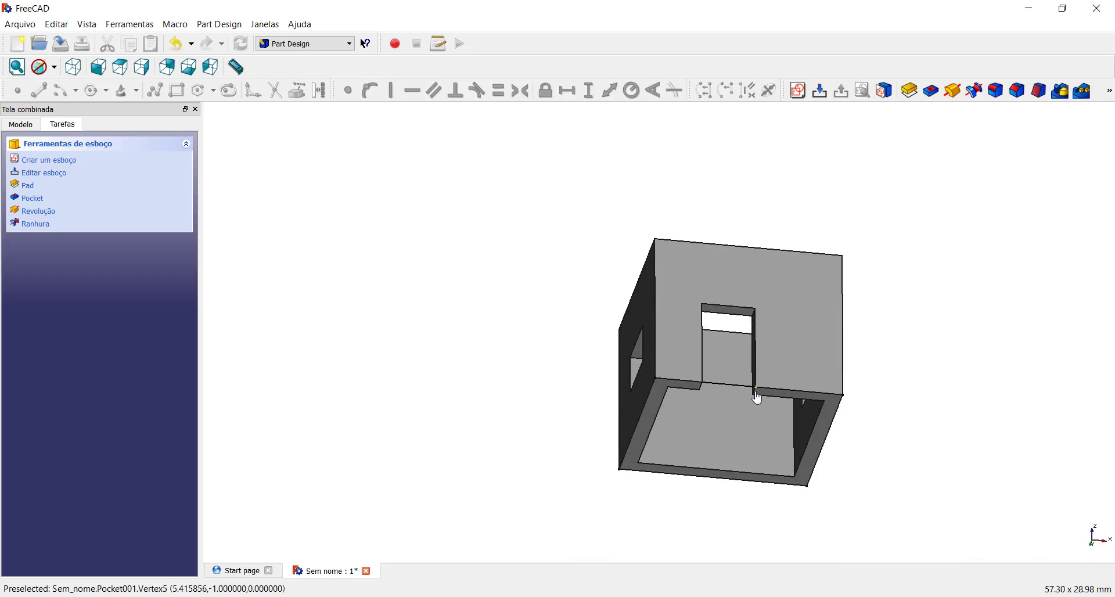
- Pad the floor sketch to a 1 mm thick slab as Pad001
click(26, 190)
mouse_move(607, 330)
middle_down()
mouse_move(518, 373)
mouse_move(614, 393)
mouse_move(579, 378)
middle_up()
click(112, 217)
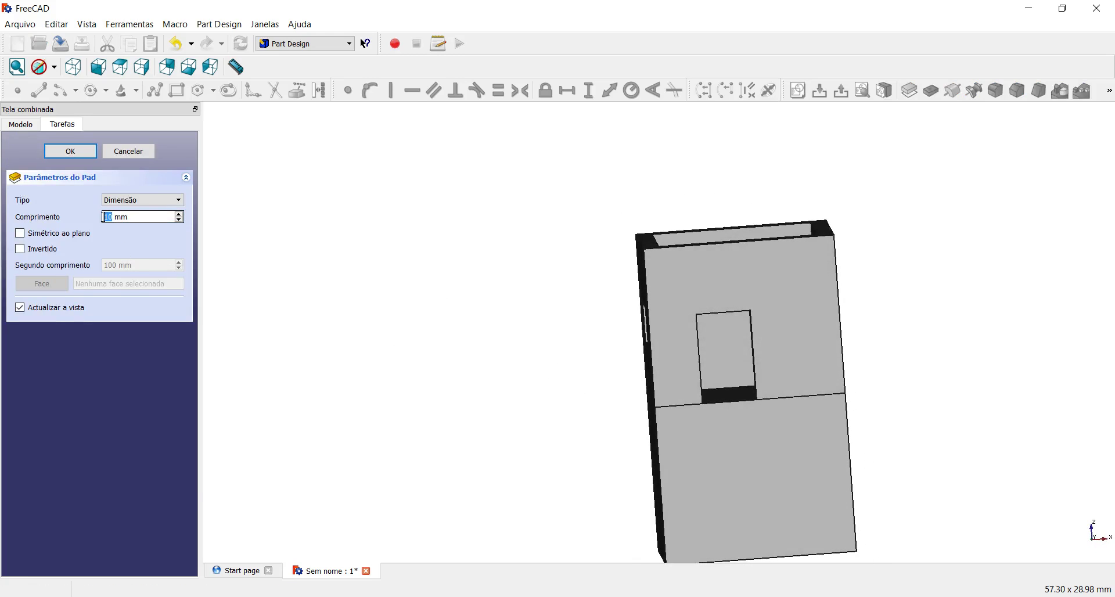
text(1)
mouse_move(726, 407)
middle_down()
mouse_move(685, 413)
mouse_move(706, 422)
mouse_move(688, 433)
mouse_move(766, 385)
mouse_move(468, 390)
mouse_move(451, 399)
mouse_move(553, 428)
mouse_move(443, 418)
mouse_move(574, 341)
mouse_move(540, 219)
mouse_move(527, 274)
mouse_move(493, 273)
mouse_move(560, 325)
mouse_move(530, 313)
mouse_move(550, 317)
mouse_move(569, 281)
mouse_move(507, 390)
mouse_move(550, 233)
mouse_move(651, 229)
mouse_move(530, 349)
middle_up()
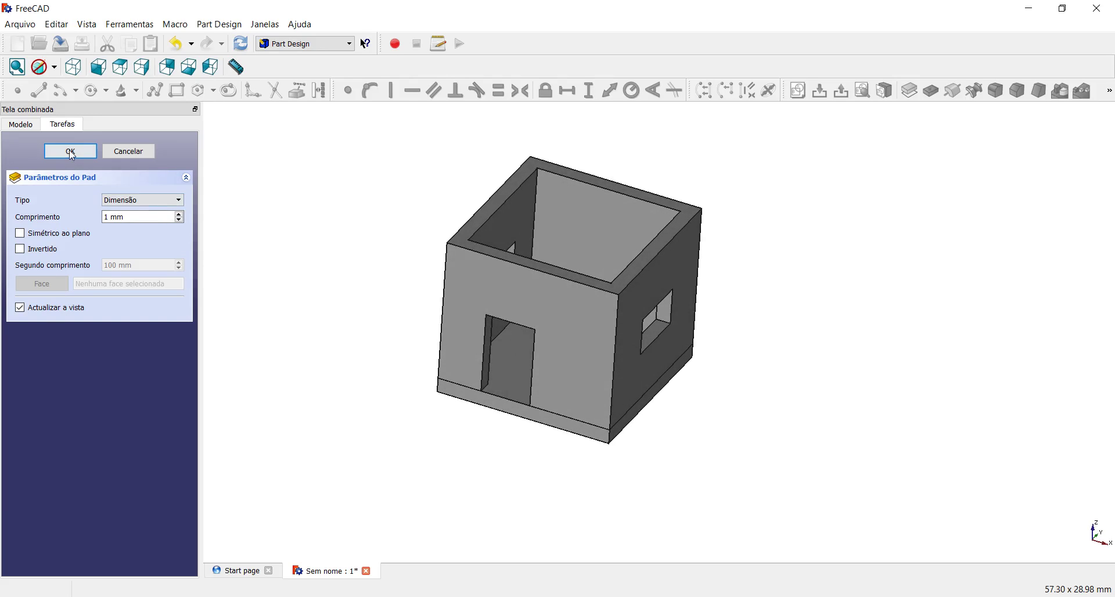
click(71, 152)
- Enlarge the window in Sketch002 by dragging its top-left corner outward
click(43, 222)
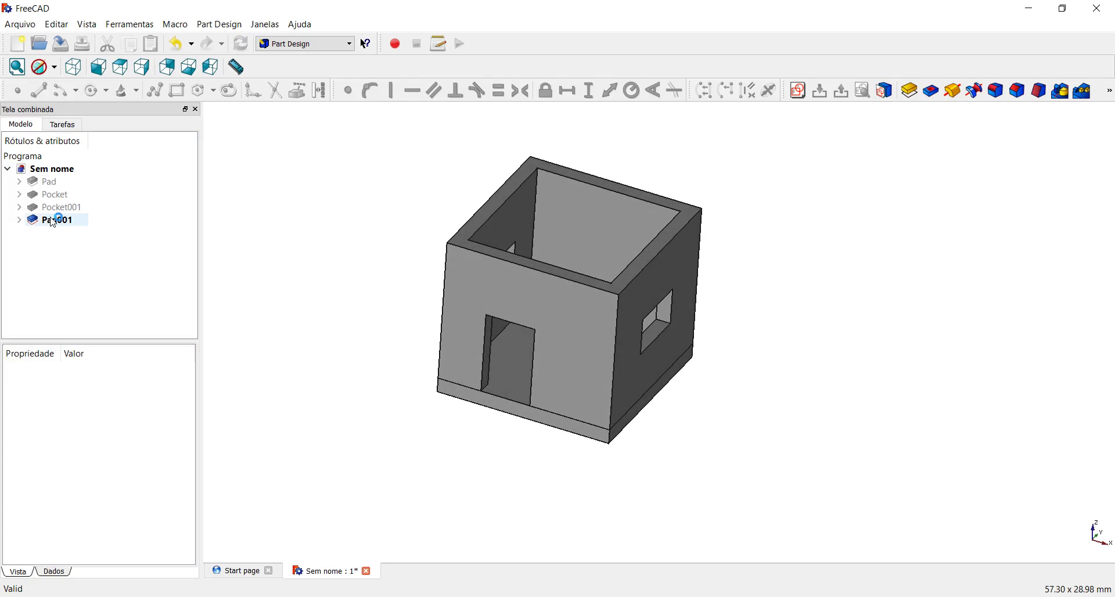
mouse_move(632, 356)
middle_down()
mouse_move(499, 261)
mouse_move(584, 283)
middle_up()
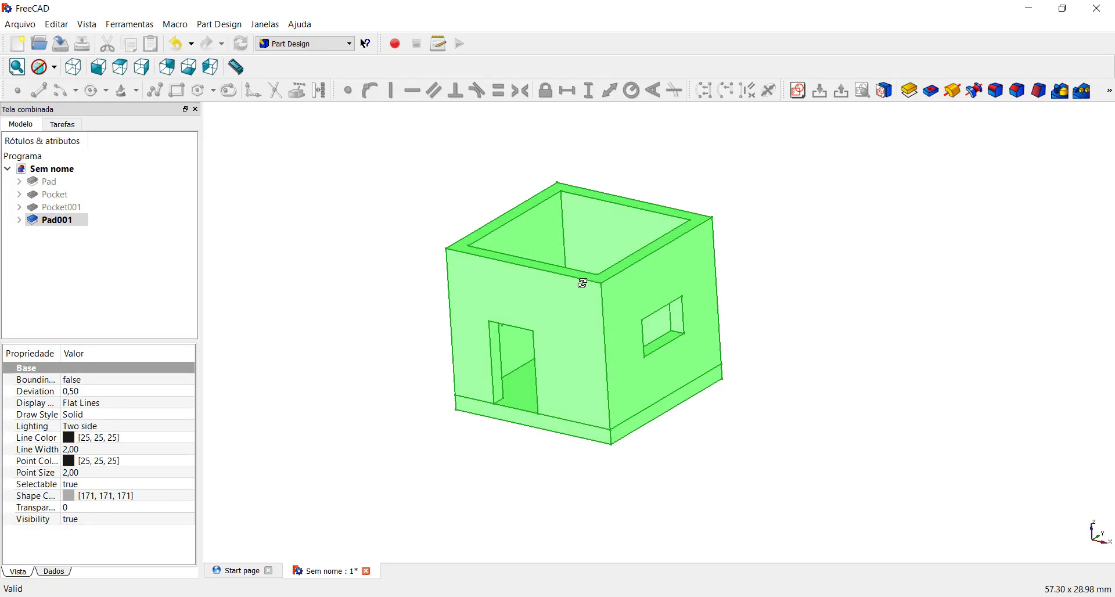
click(19, 208)
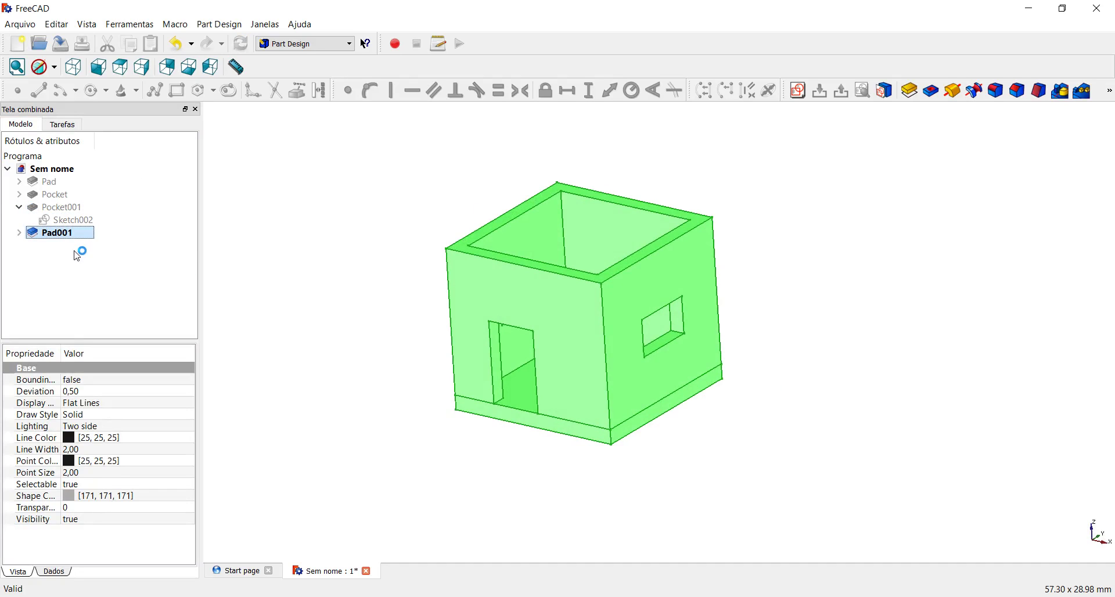
click(69, 221)
double_click(68, 221)
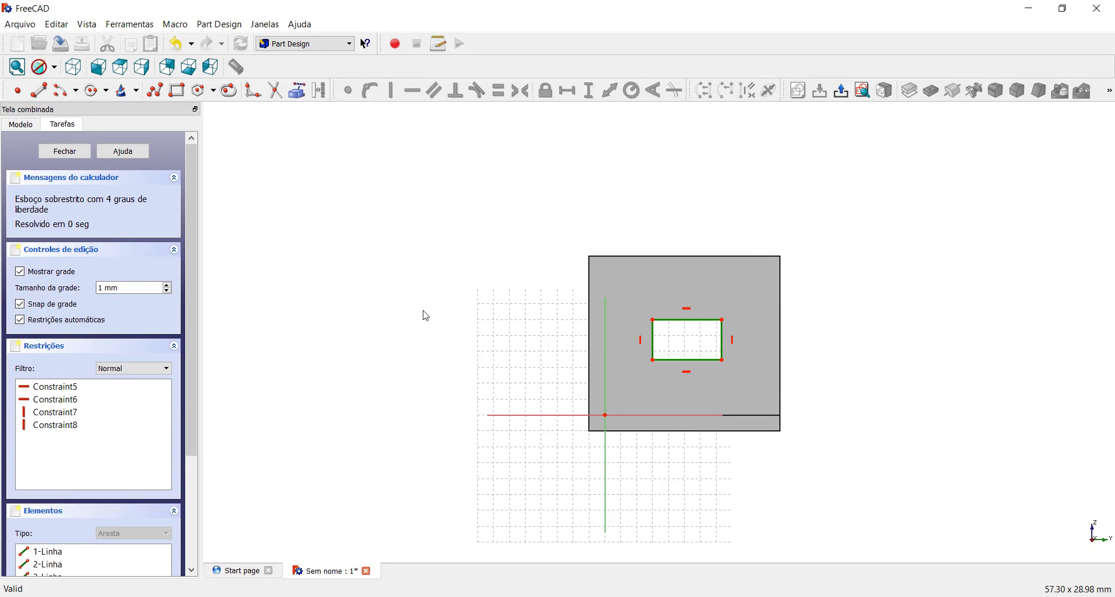
mouse_move(423, 313)
middle_down()
mouse_move(575, 292)
mouse_move(591, 320)
middle_up()
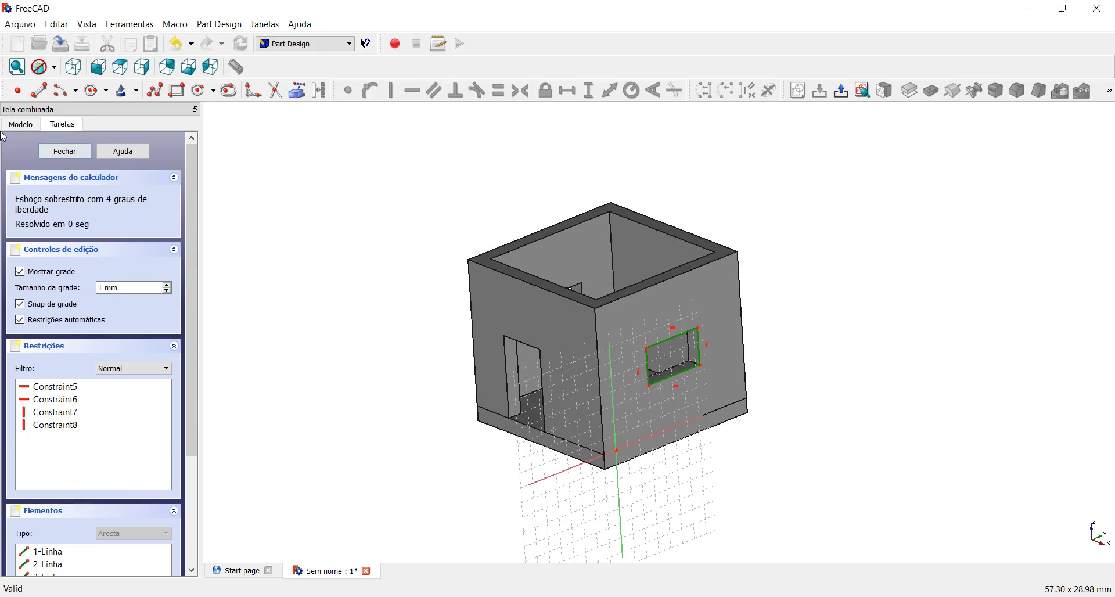
click(20, 124)
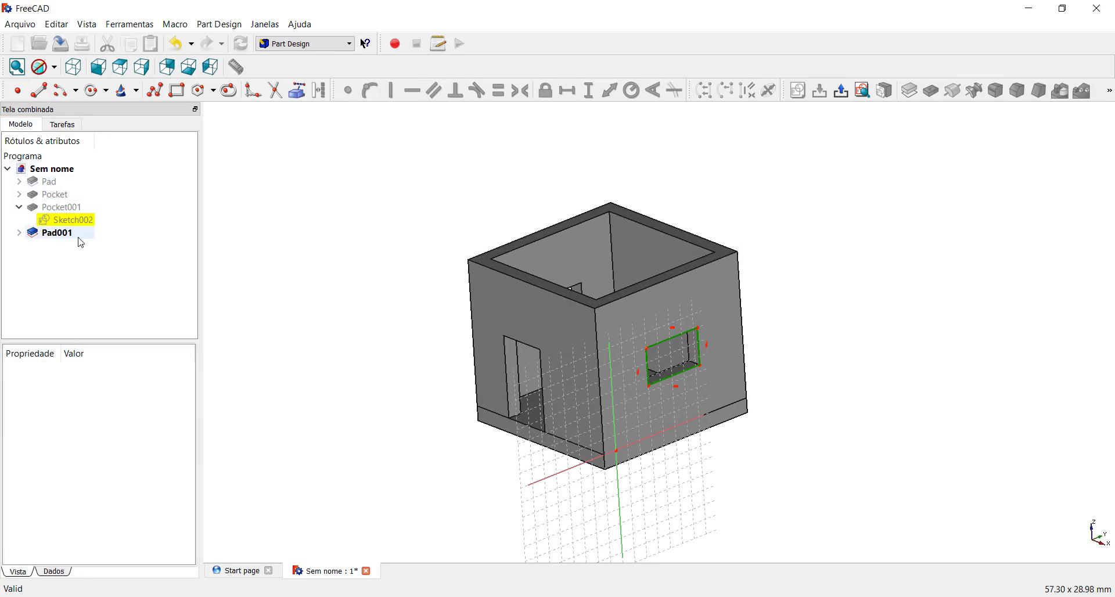
middle_drag(441, 360, 513, 396)
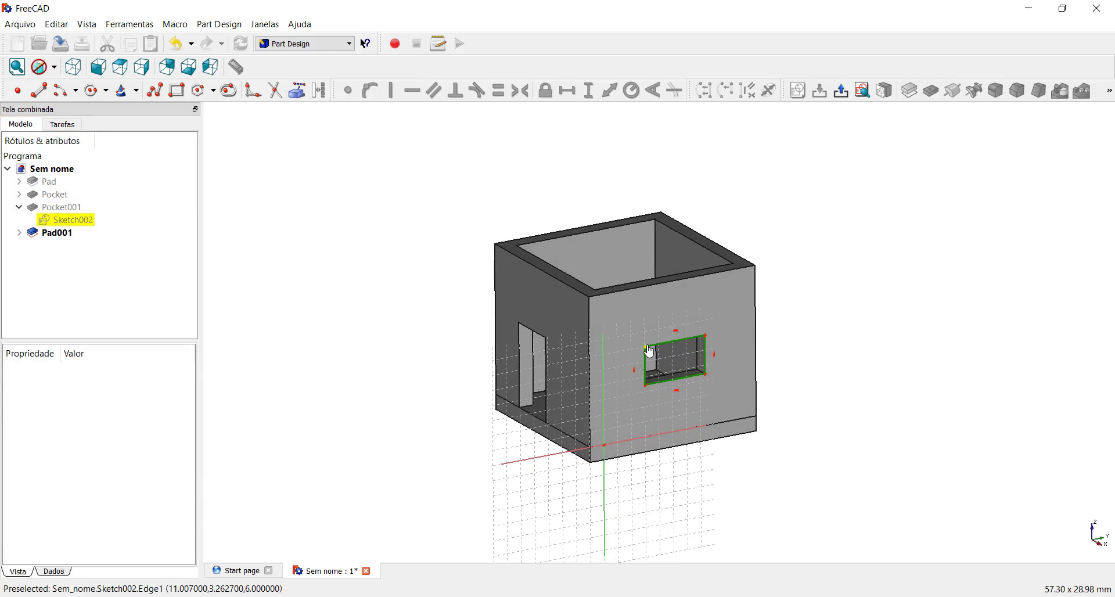
drag(648, 350, 639, 346)
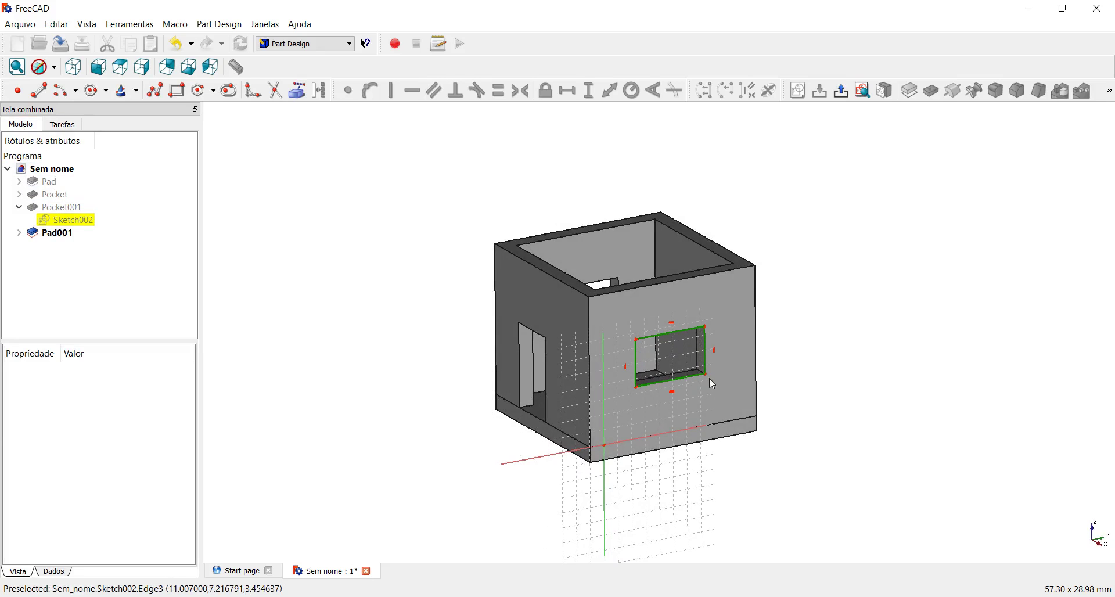
middle_drag(709, 378, 631, 395)
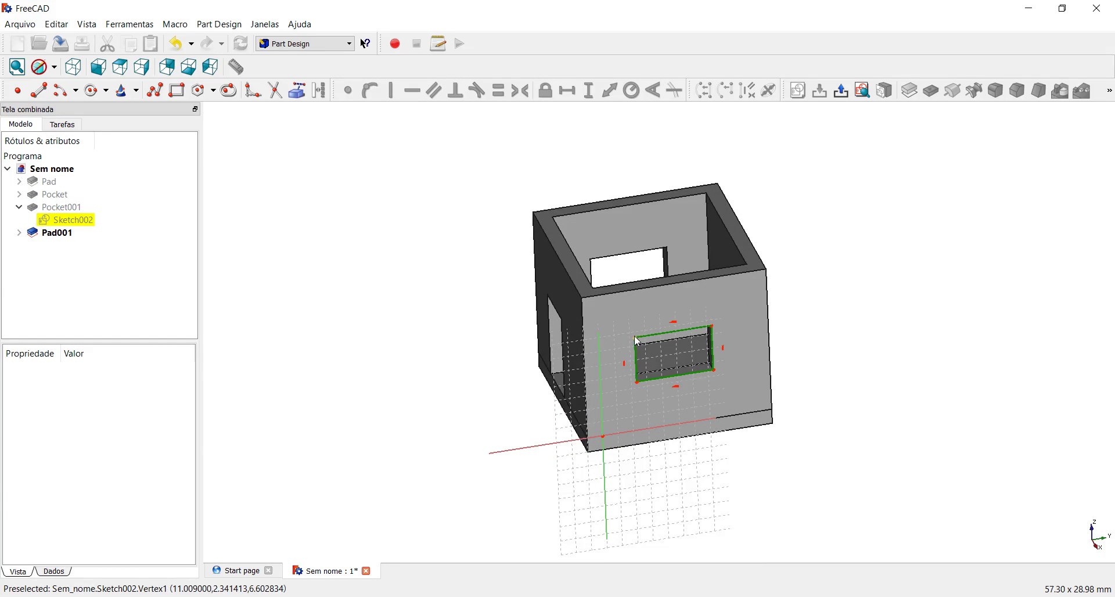
- Widen the door in Sketch001 by dragging its right edge outward, then close the sketch
middle_drag(602, 296, 508, 393)
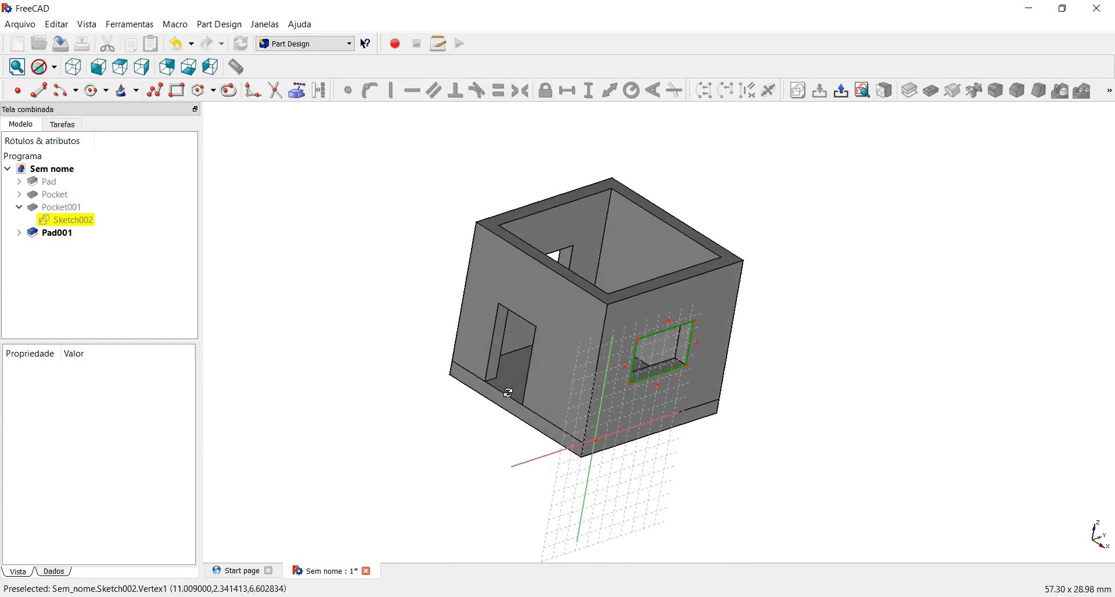
click(16, 199)
click(15, 200)
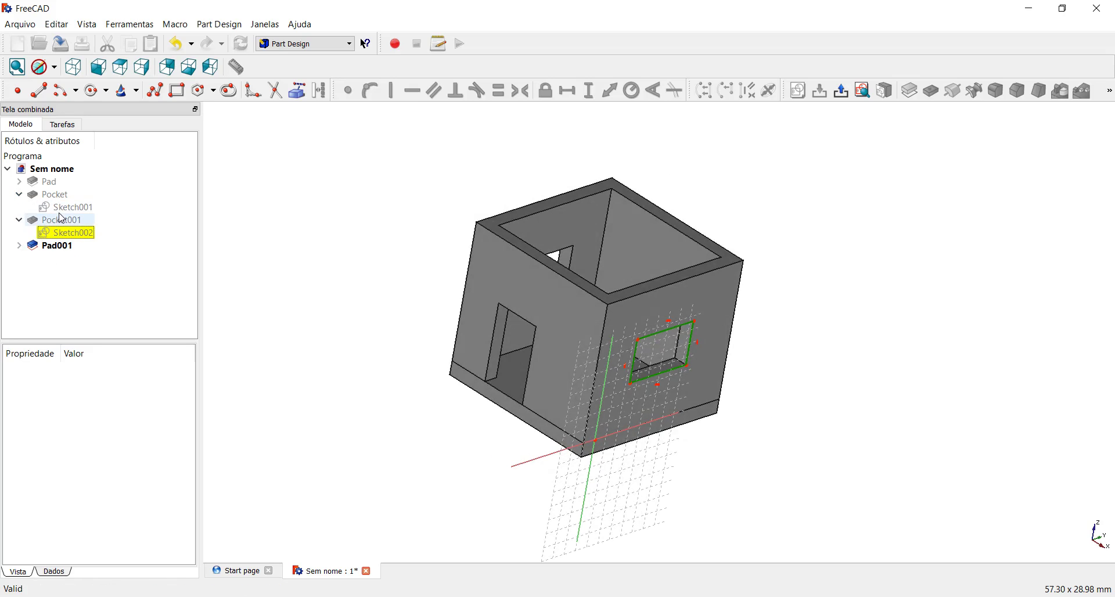
double_click(65, 220)
mouse_move(504, 332)
middle_down()
mouse_move(534, 419)
mouse_move(556, 409)
middle_up()
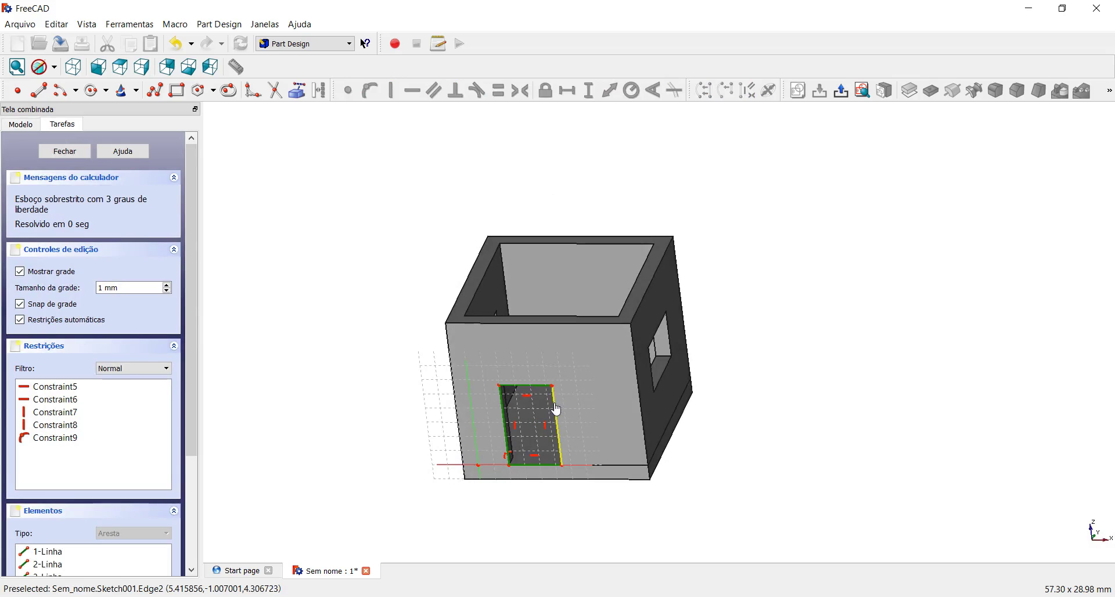
drag(556, 395, 568, 388)
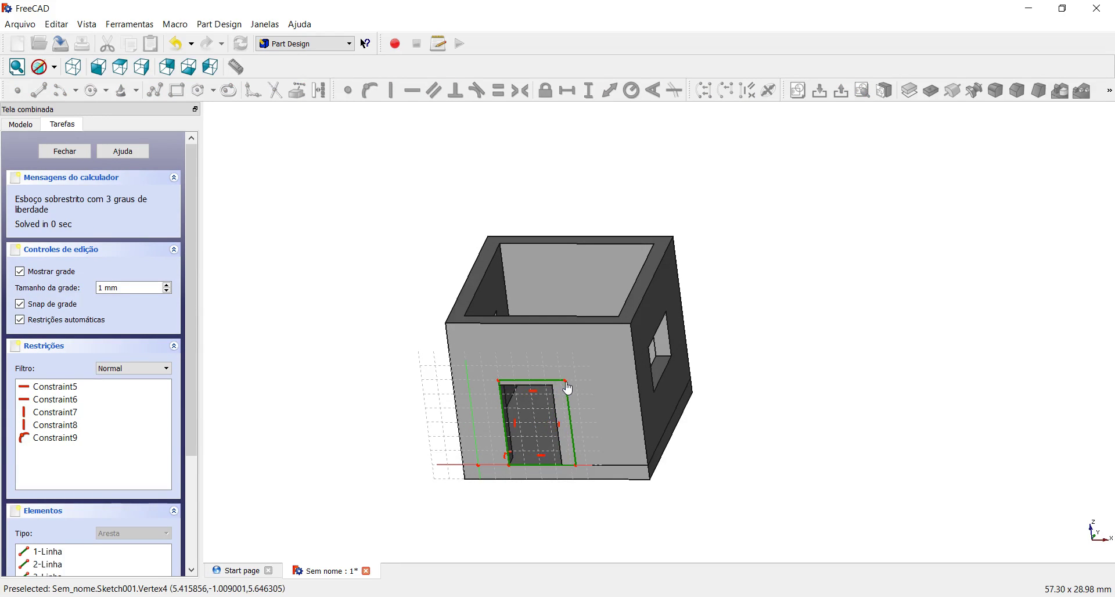
click(75, 153)
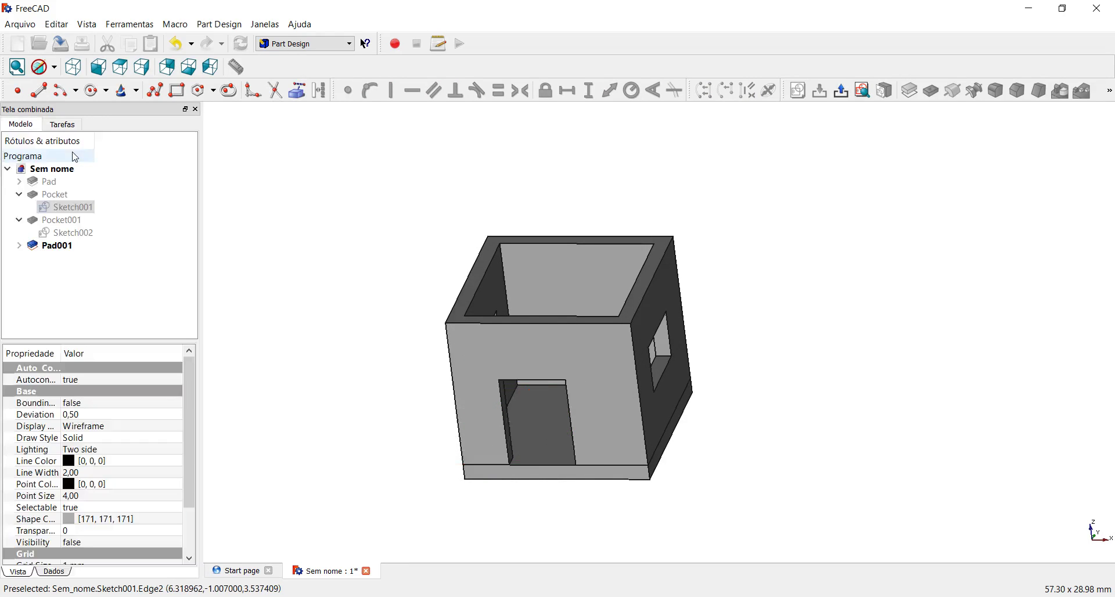
mouse_move(451, 430)
middle_down()
mouse_move(545, 427)
mouse_move(604, 341)
mouse_move(453, 301)
mouse_move(635, 251)
mouse_move(638, 315)
middle_up()
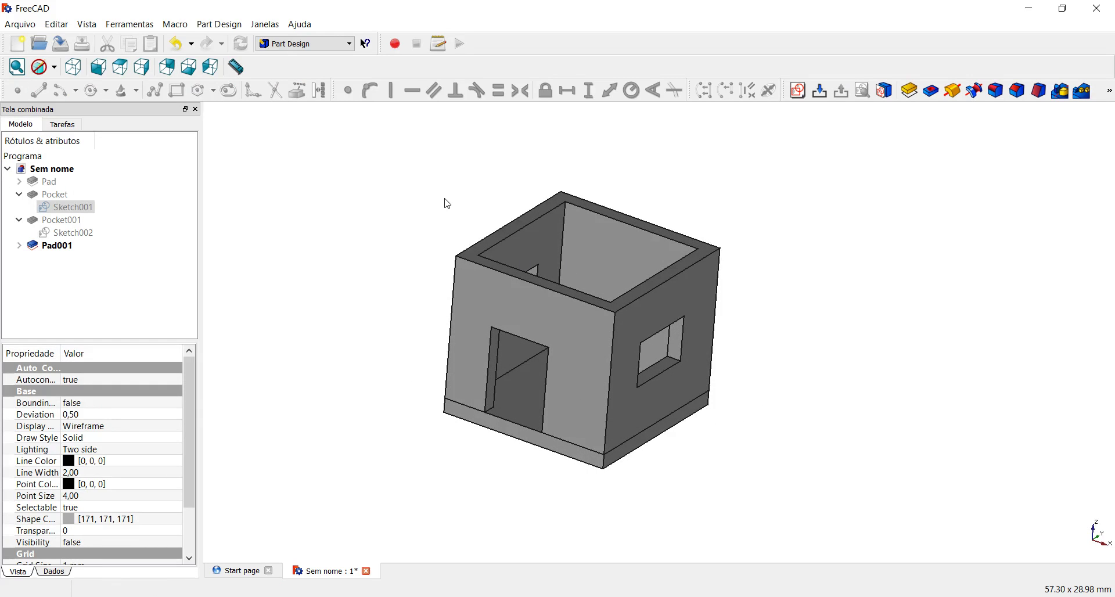
click(347, 43)
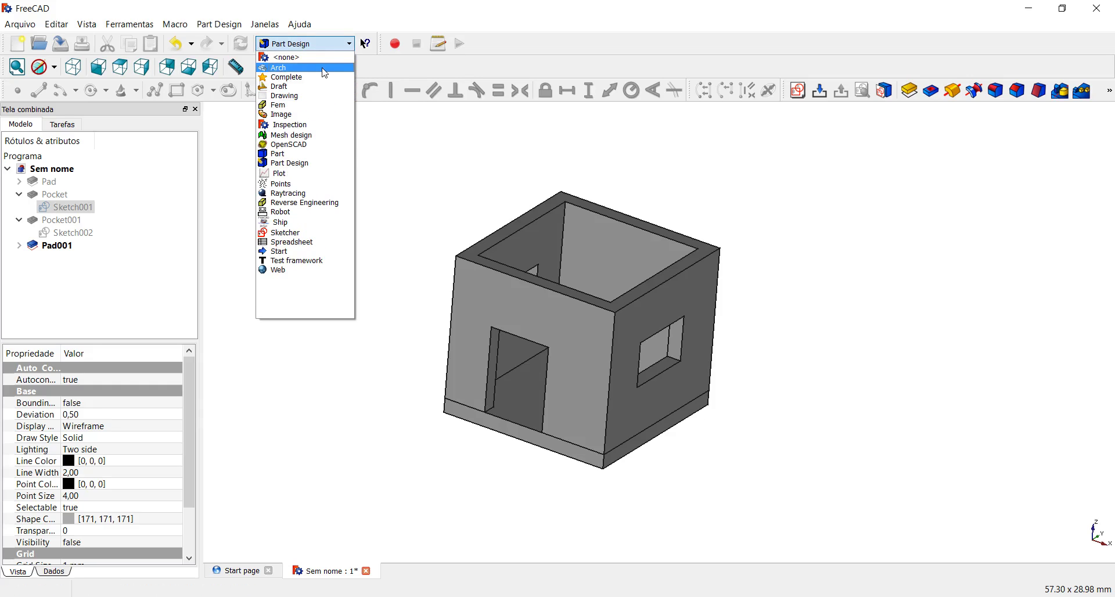
click(845, 228)
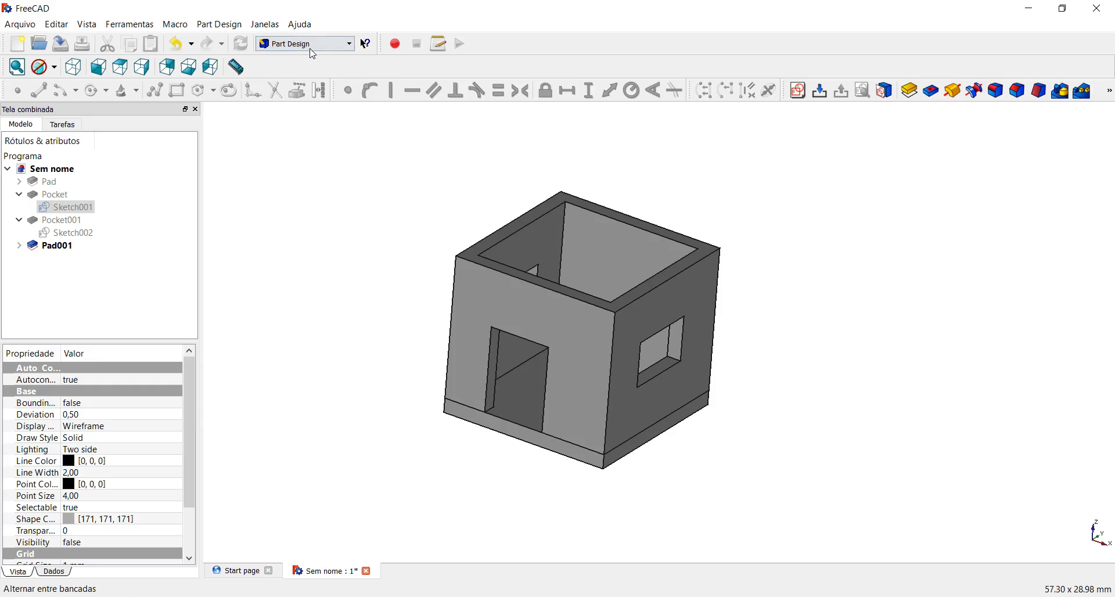
click(347, 44)
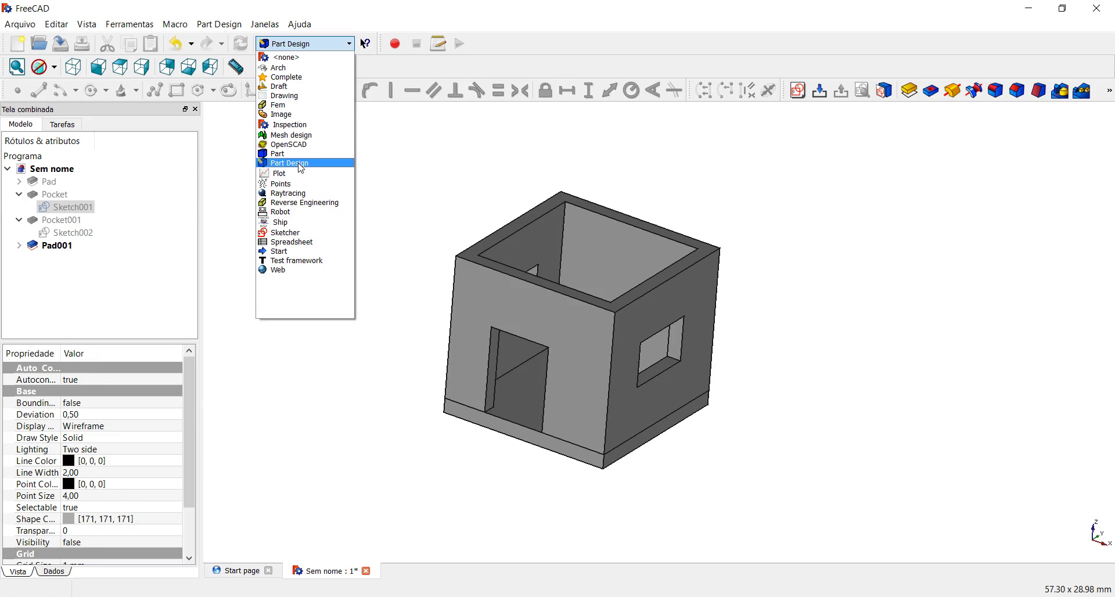
click(660, 170)
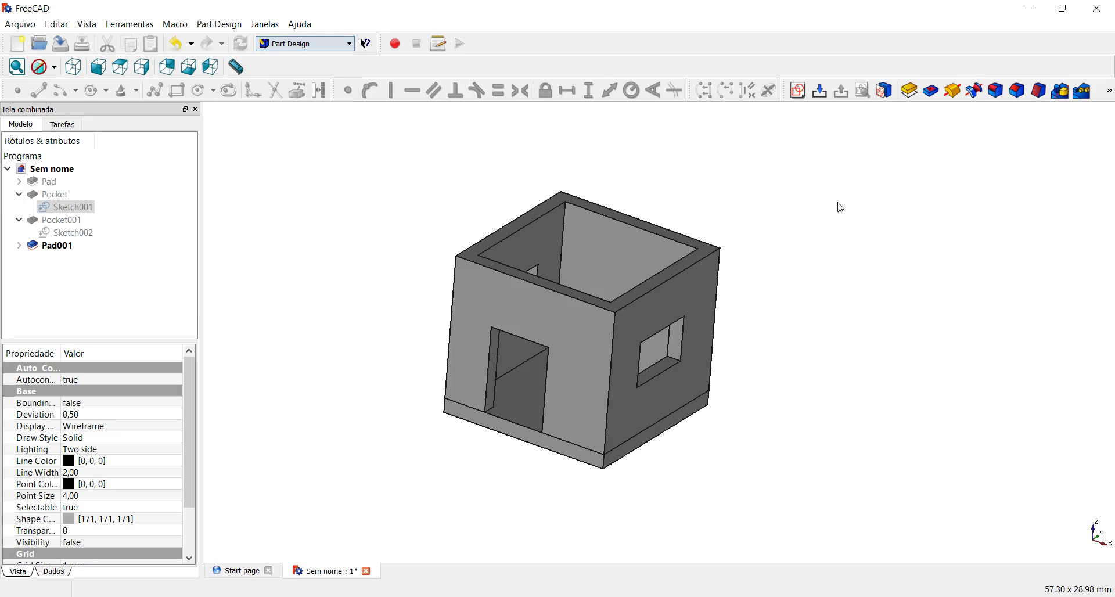
mouse_move(730, 281)
middle_down()
mouse_move(630, 342)
mouse_move(643, 342)
middle_up()
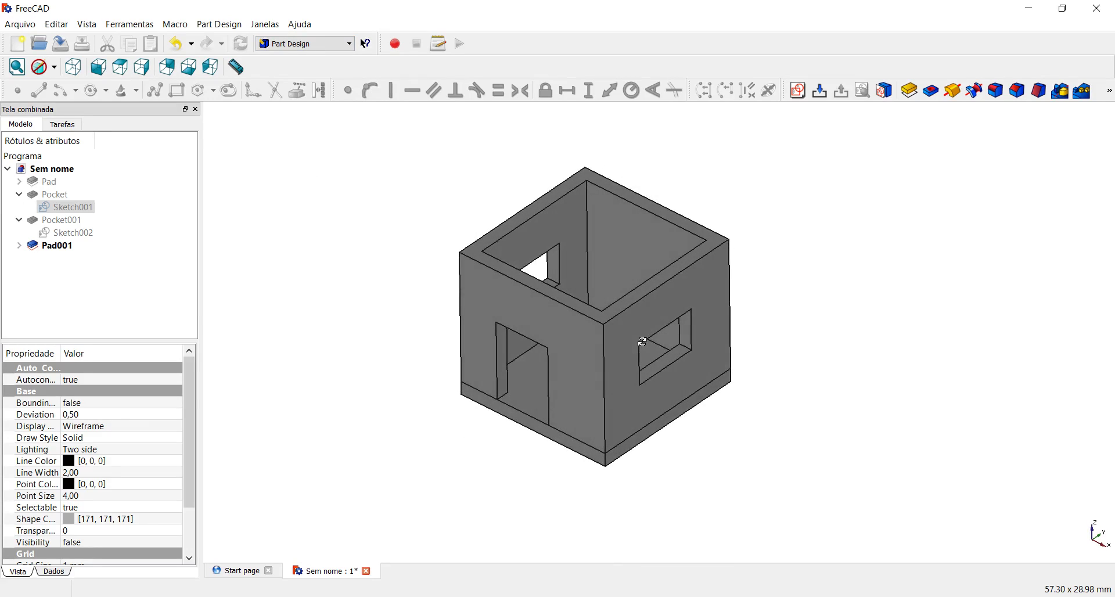
- Export Pad001 in Mesh format as casa.stl to the Área de Trabalho folder
click(47, 247)
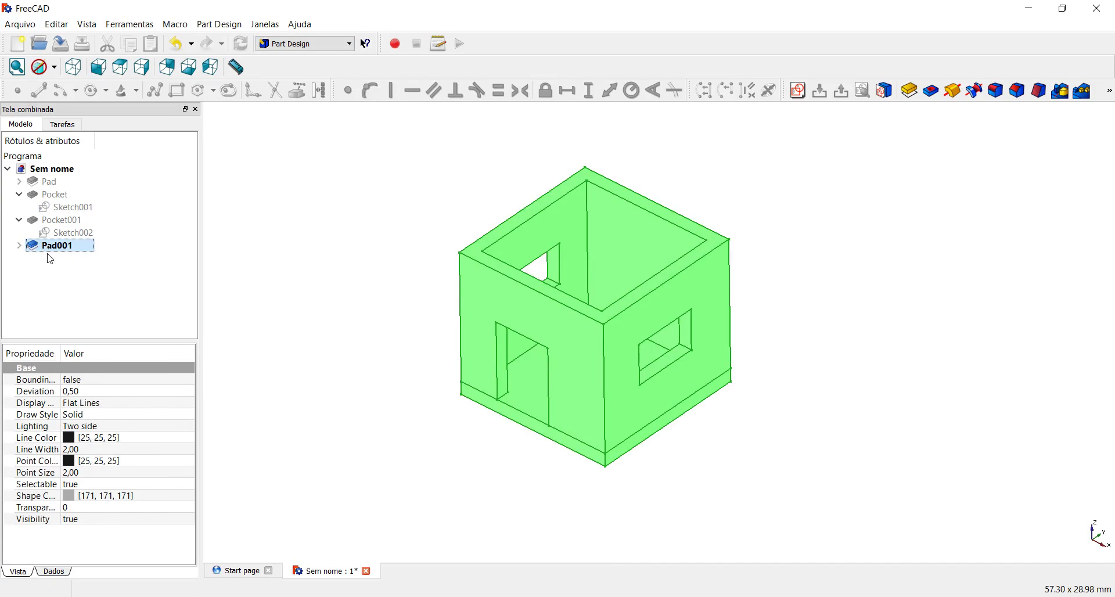
click(19, 220)
click(19, 195)
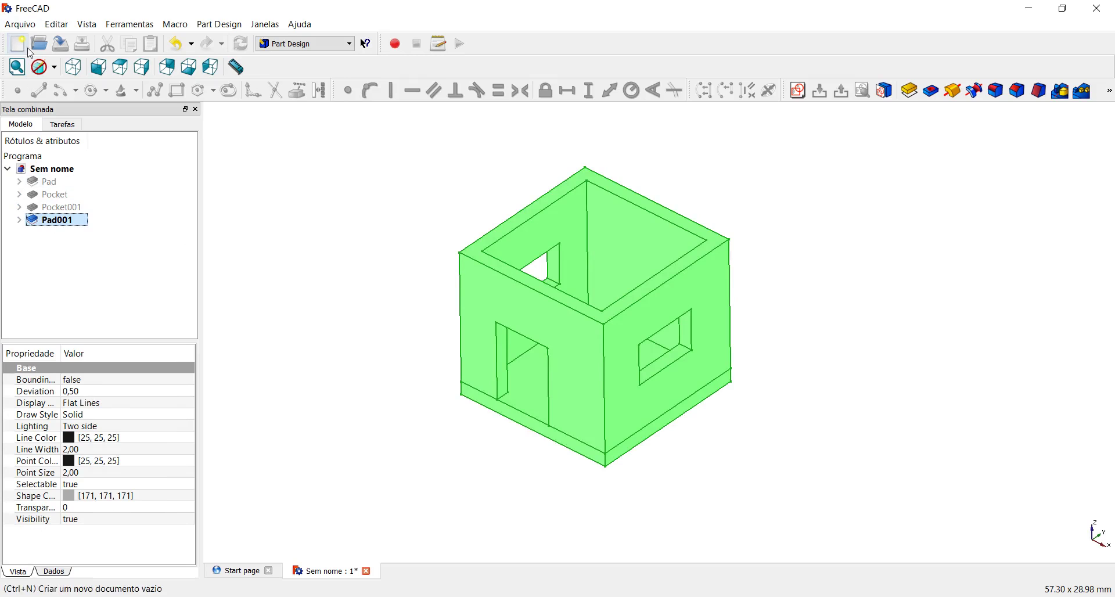
click(20, 24)
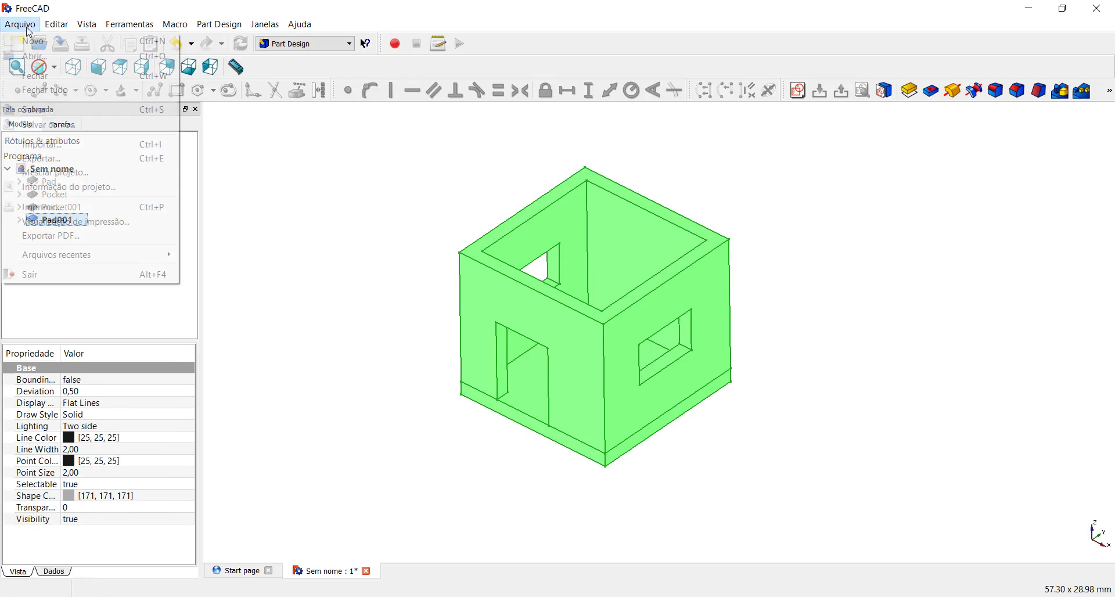
click(86, 165)
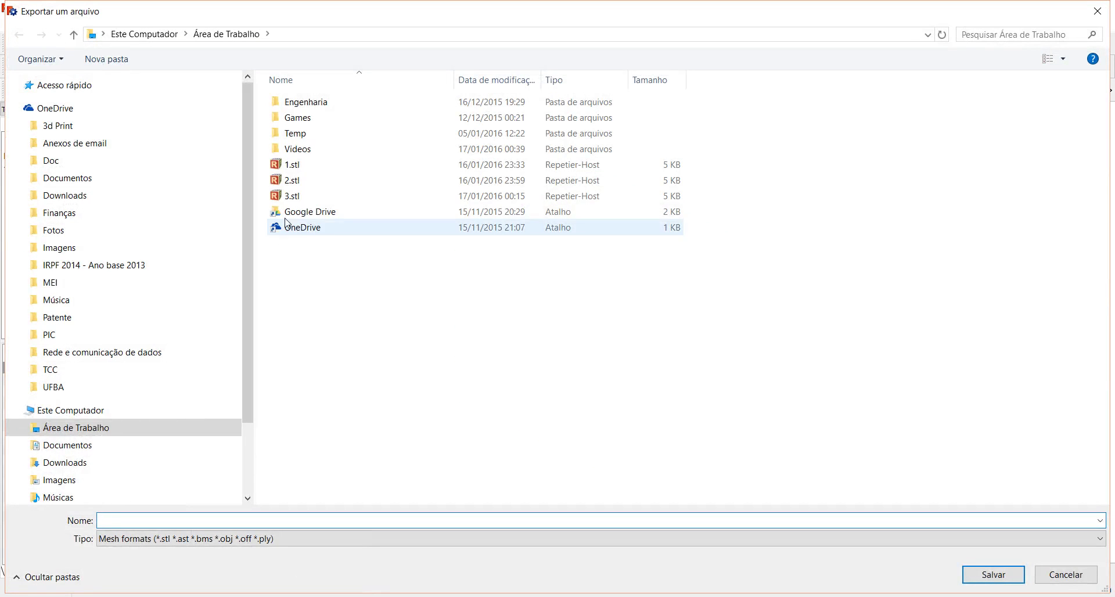
click(296, 198)
double_click(106, 520)
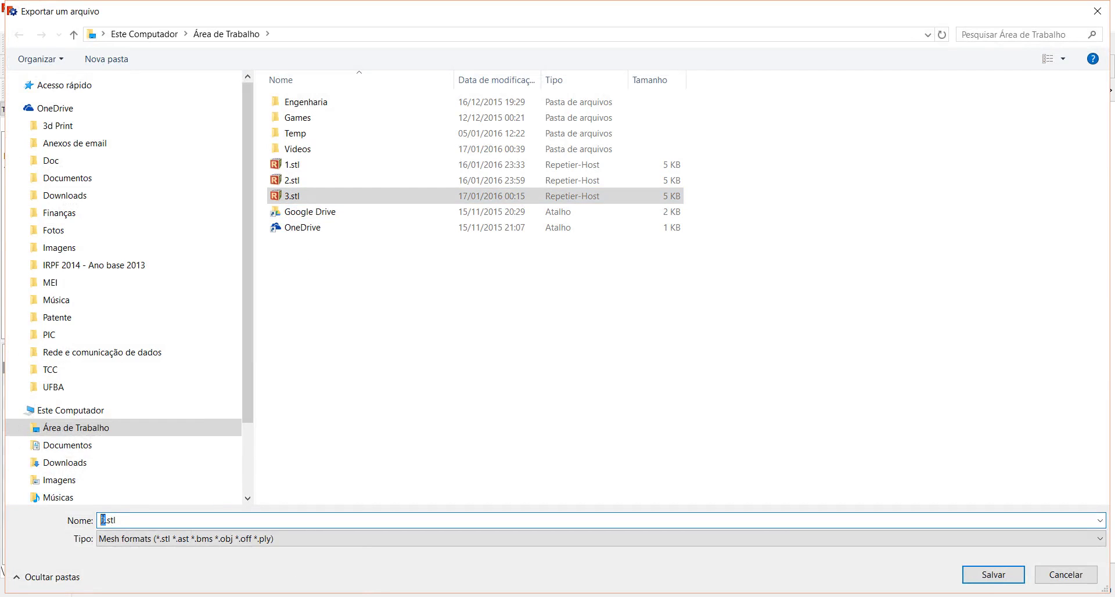
text(casa)
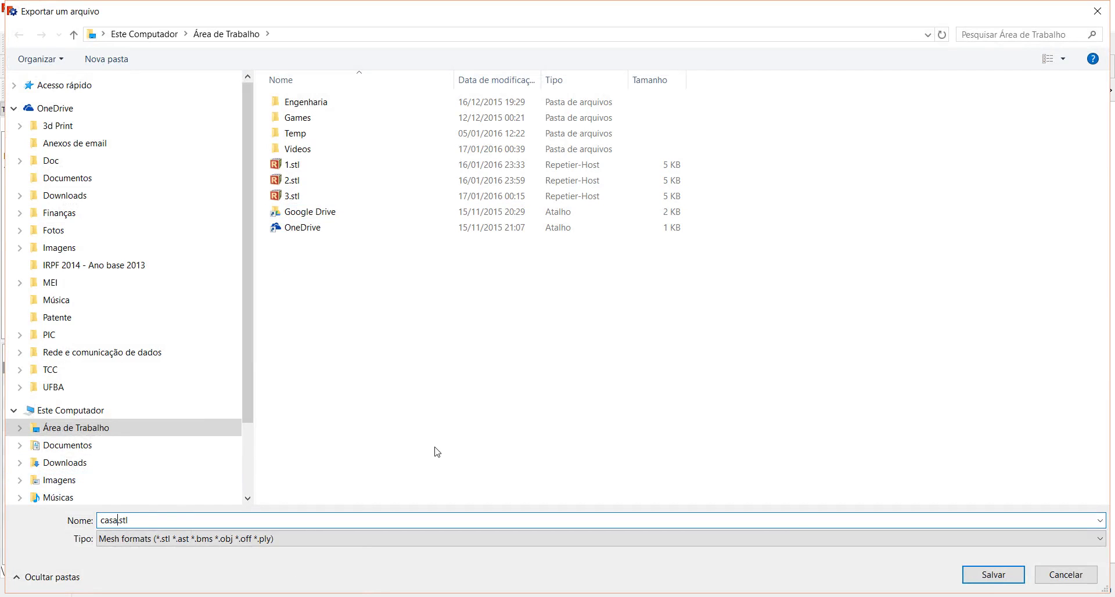
click(1005, 580)
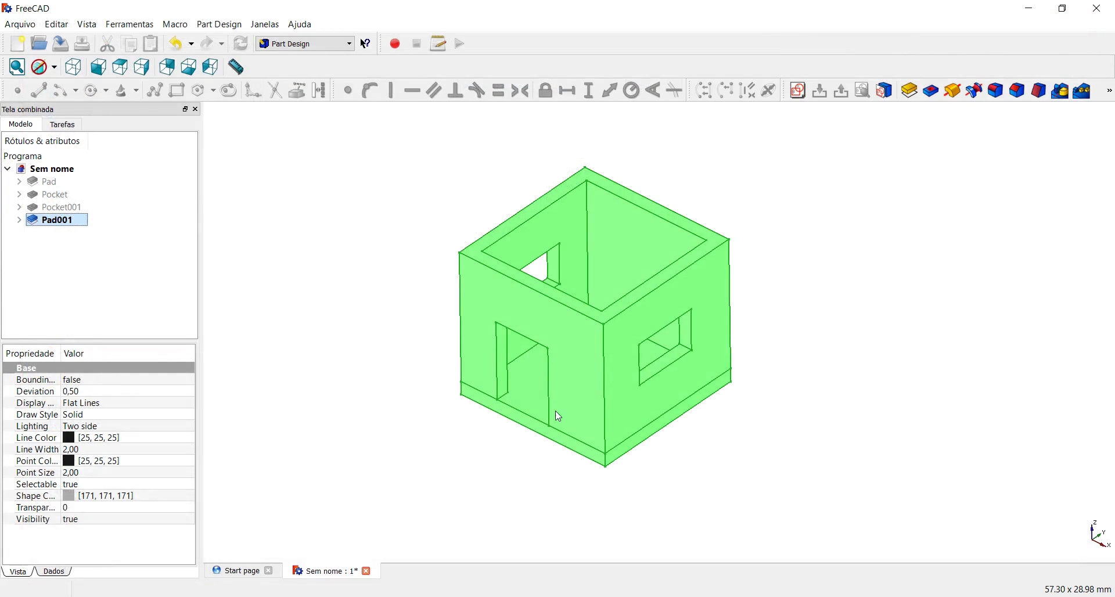
- Import casa.stl from the desktop and select the new casa mesh in the tree
click(95, 284)
click(35, 26)
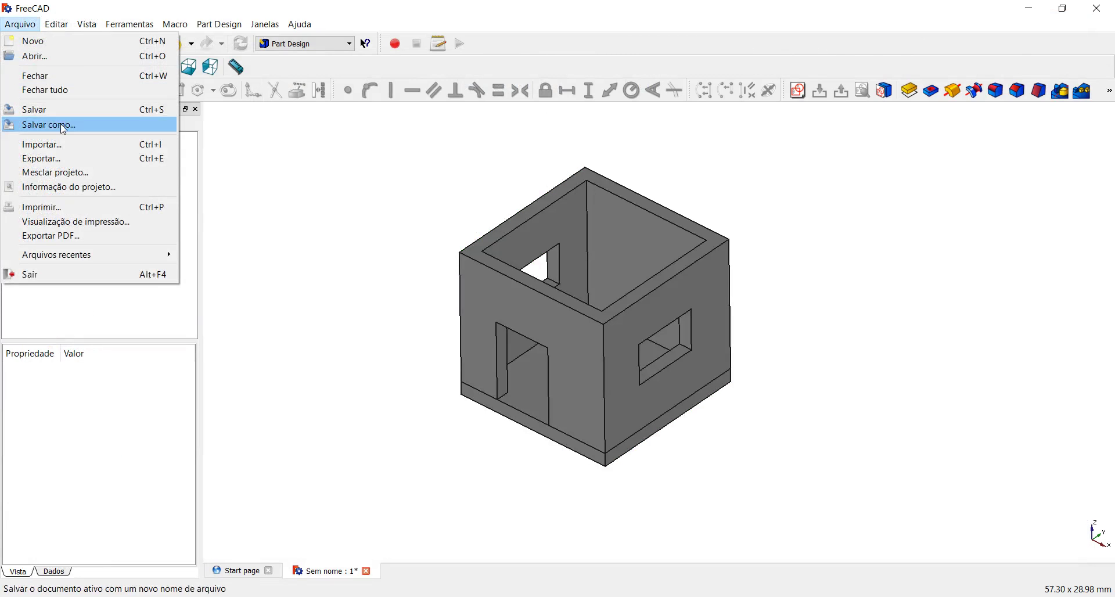
click(63, 150)
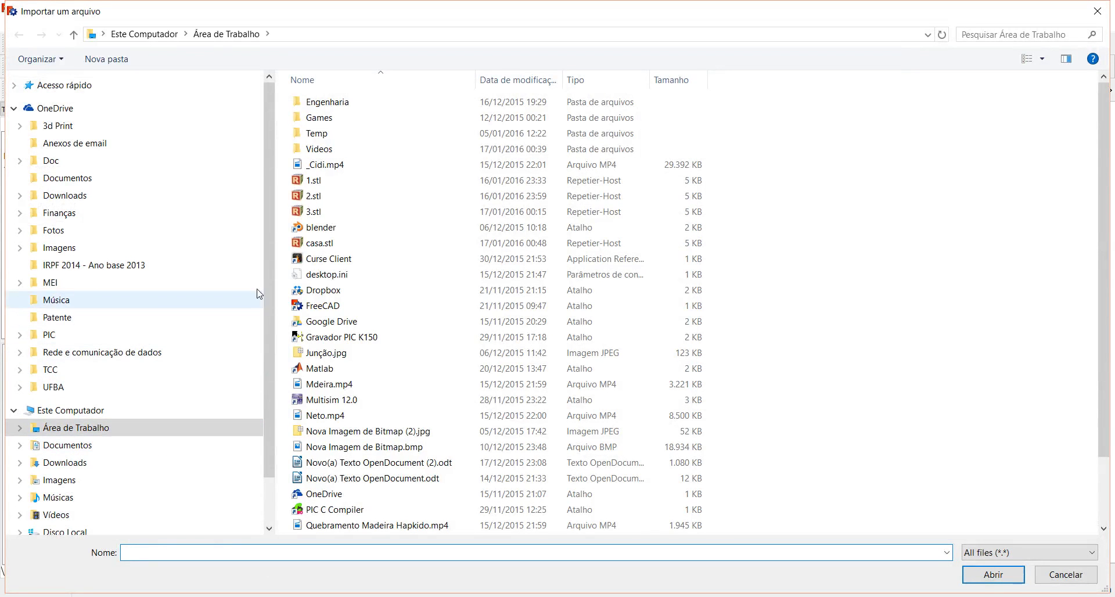
click(317, 243)
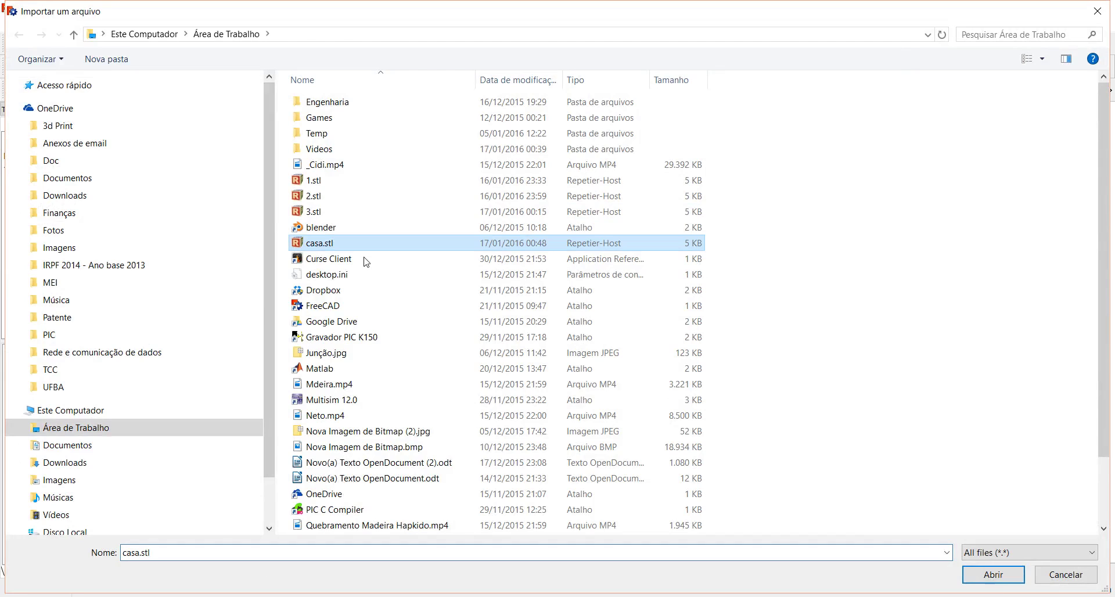
click(985, 575)
scroll(598, 395, down, 3)
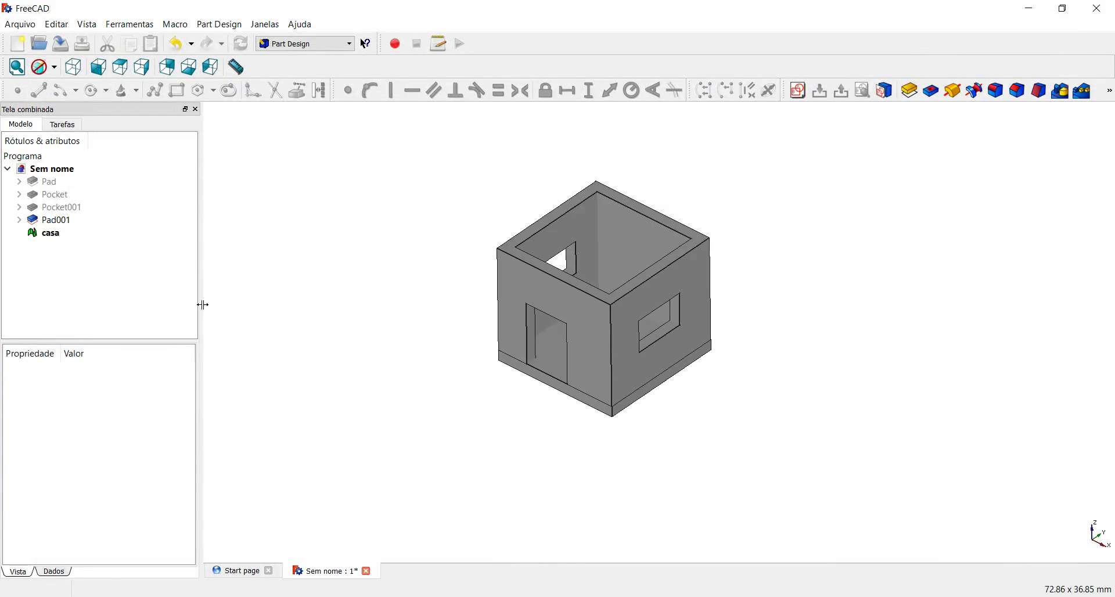
click(51, 234)
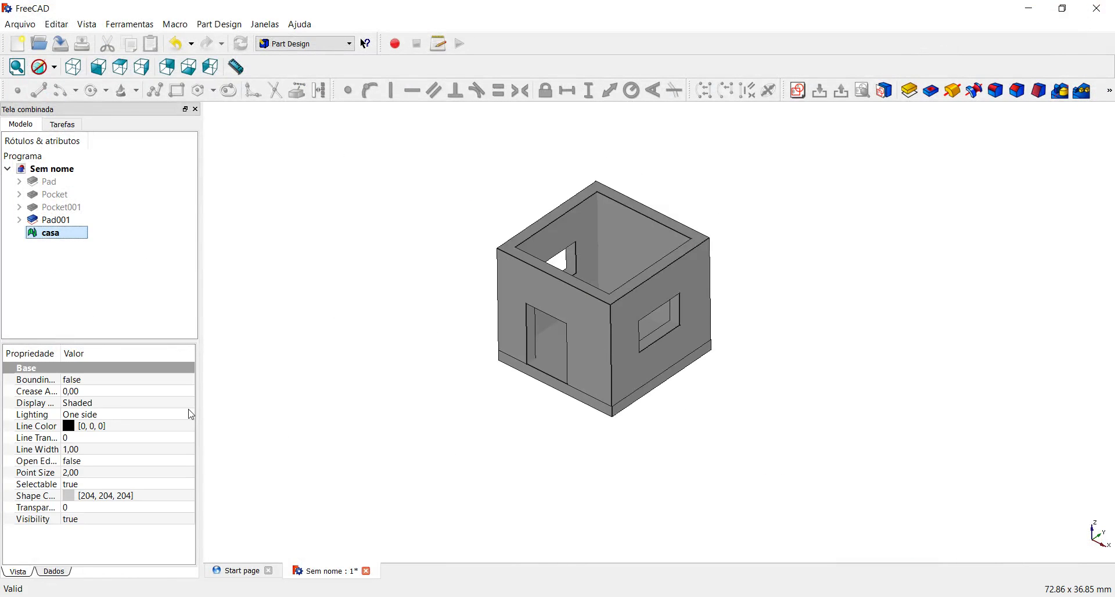
- Set the casa mesh's Placement Position x to 15 mm in its Data properties
click(54, 572)
click(9, 393)
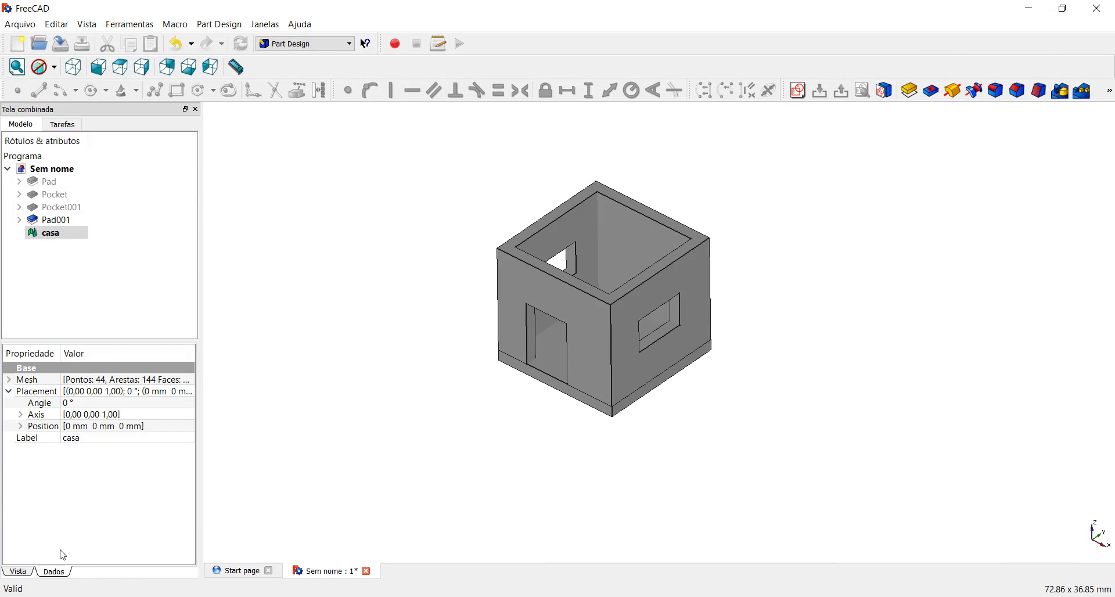
click(21, 428)
click(67, 440)
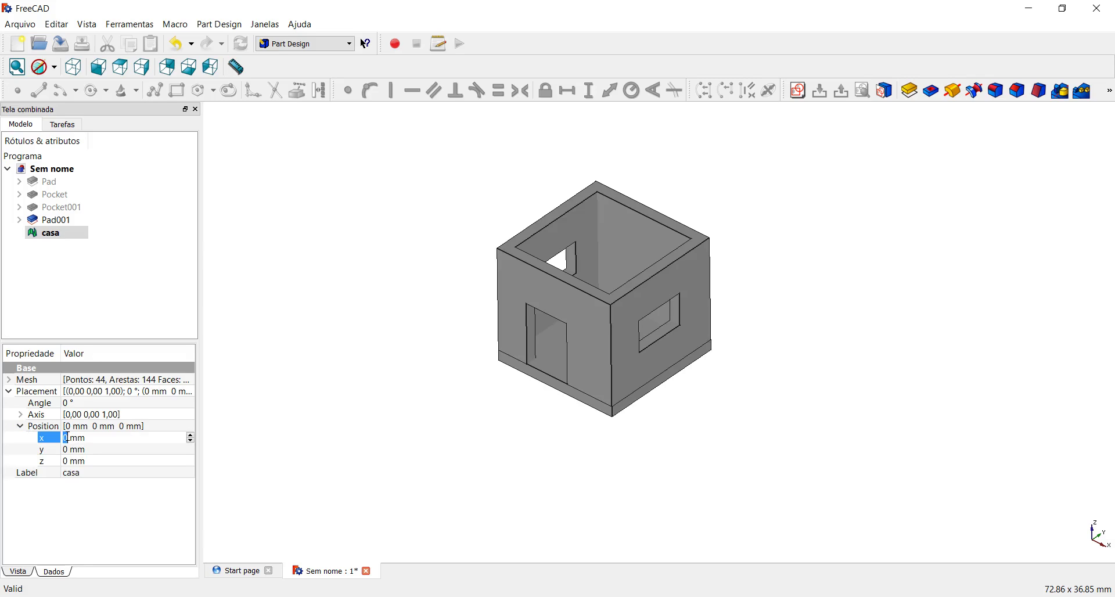
text(1)
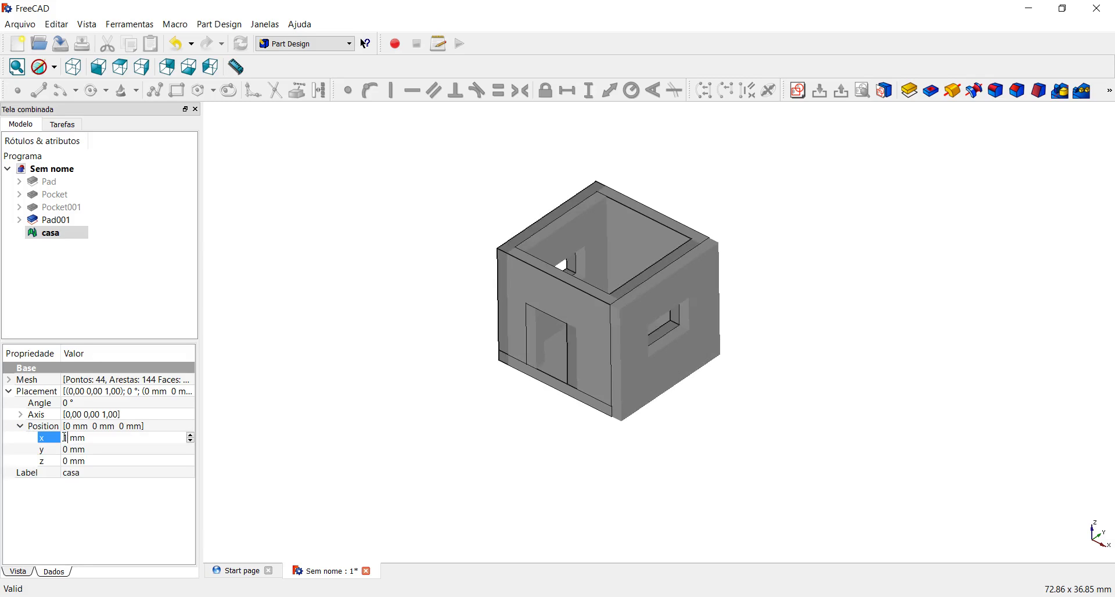
text(5)
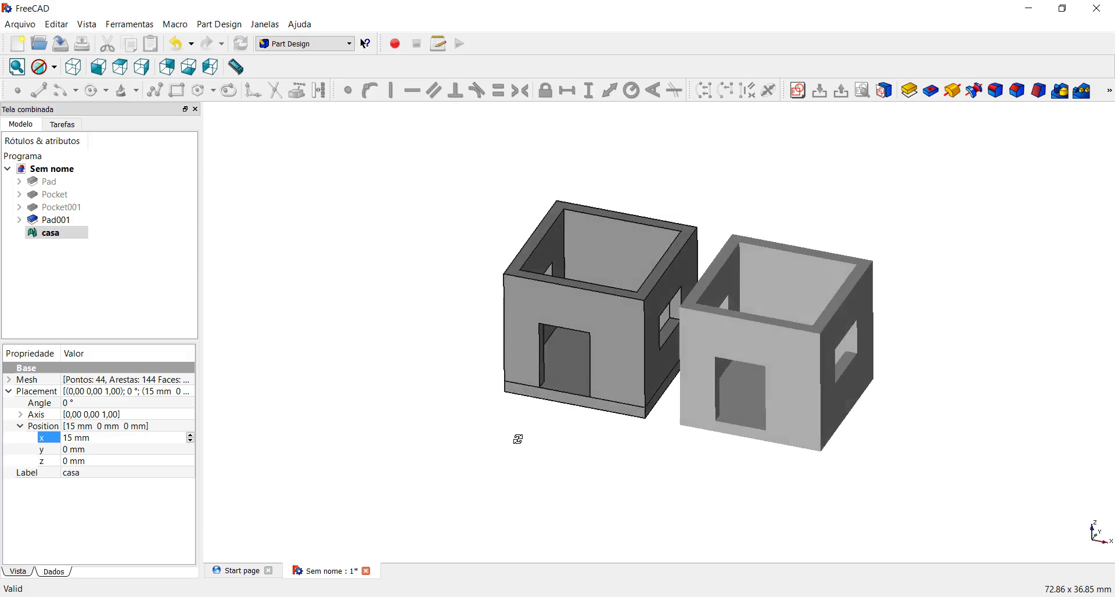
mouse_move(453, 439)
middle_down()
mouse_move(712, 397)
mouse_move(677, 408)
middle_up()
scroll(678, 409, up, 2)
scroll(612, 382, up, 3)
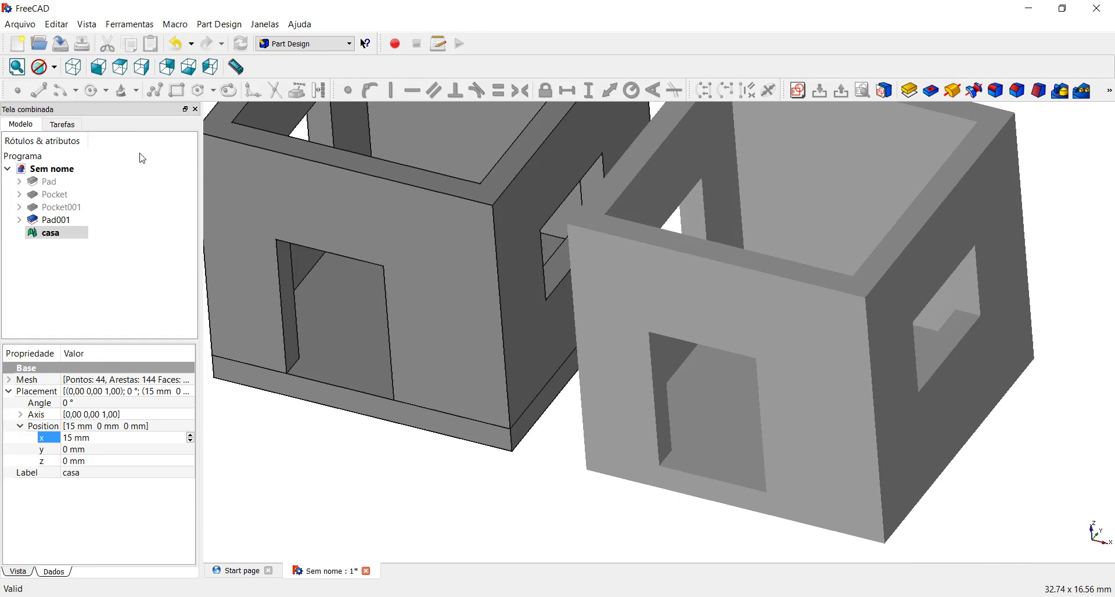
click(69, 126)
click(22, 125)
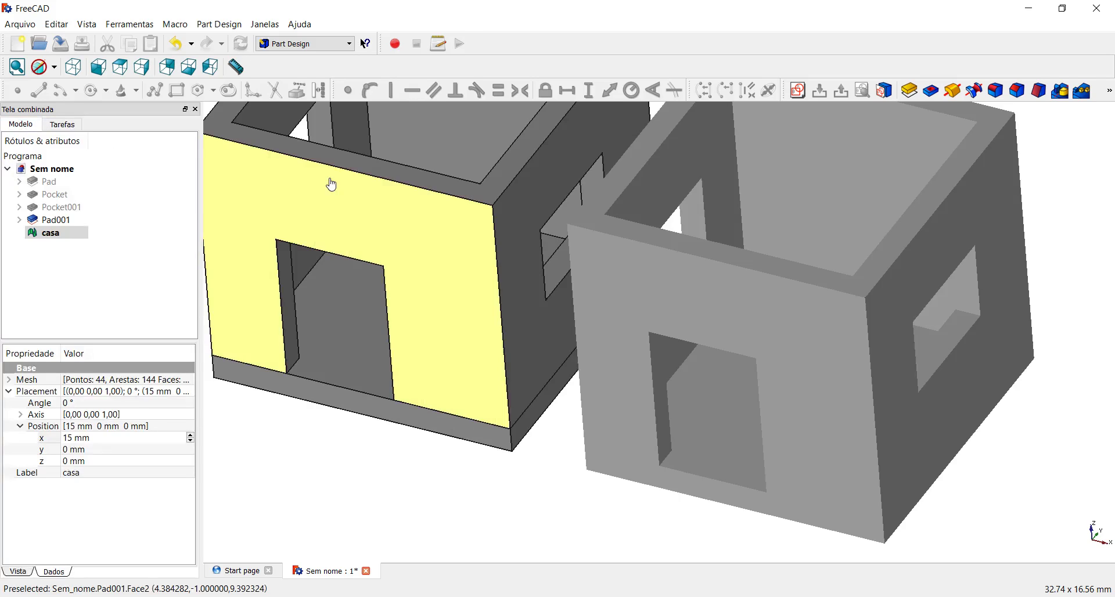
click(331, 179)
click(63, 125)
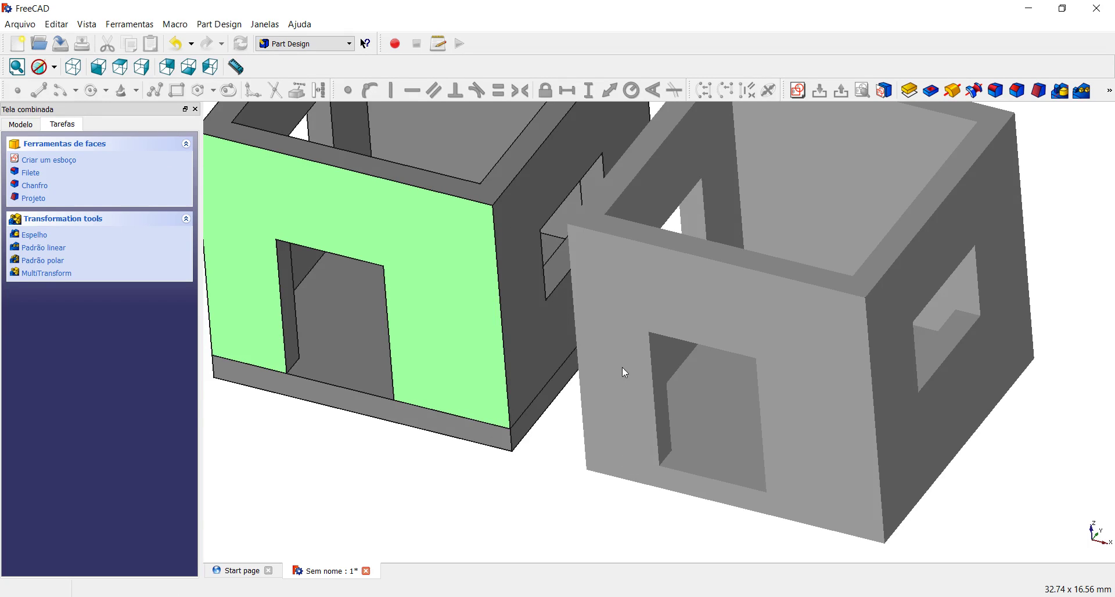
mouse_move(637, 452)
middle_down()
mouse_move(677, 390)
mouse_move(698, 320)
mouse_move(740, 282)
mouse_move(706, 353)
middle_up()
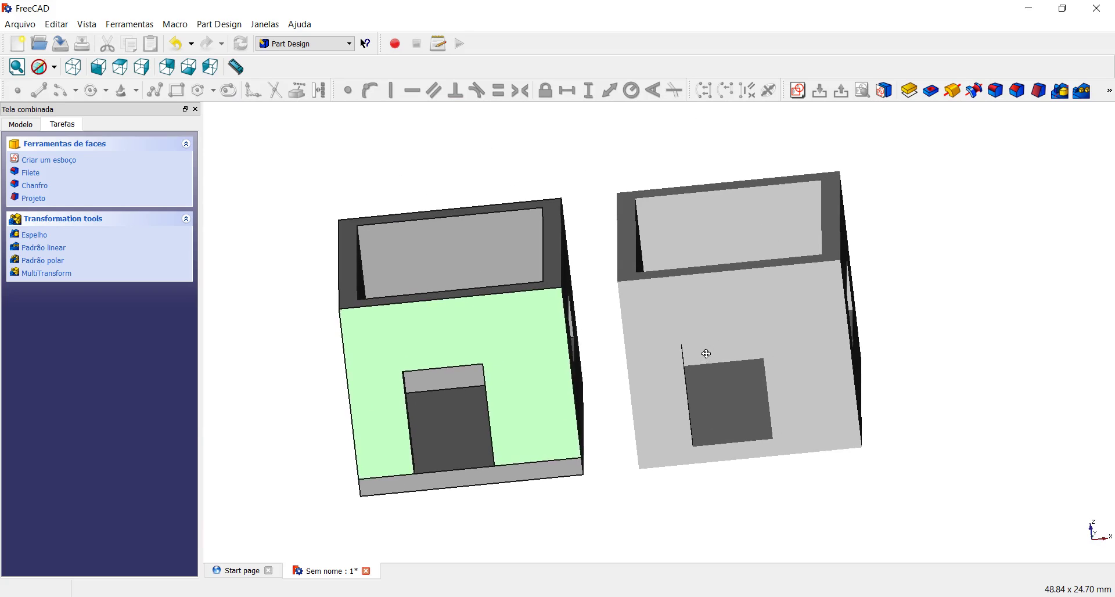
click(31, 129)
mouse_move(668, 406)
middle_down()
mouse_move(686, 418)
mouse_move(704, 336)
middle_up()
click(658, 178)
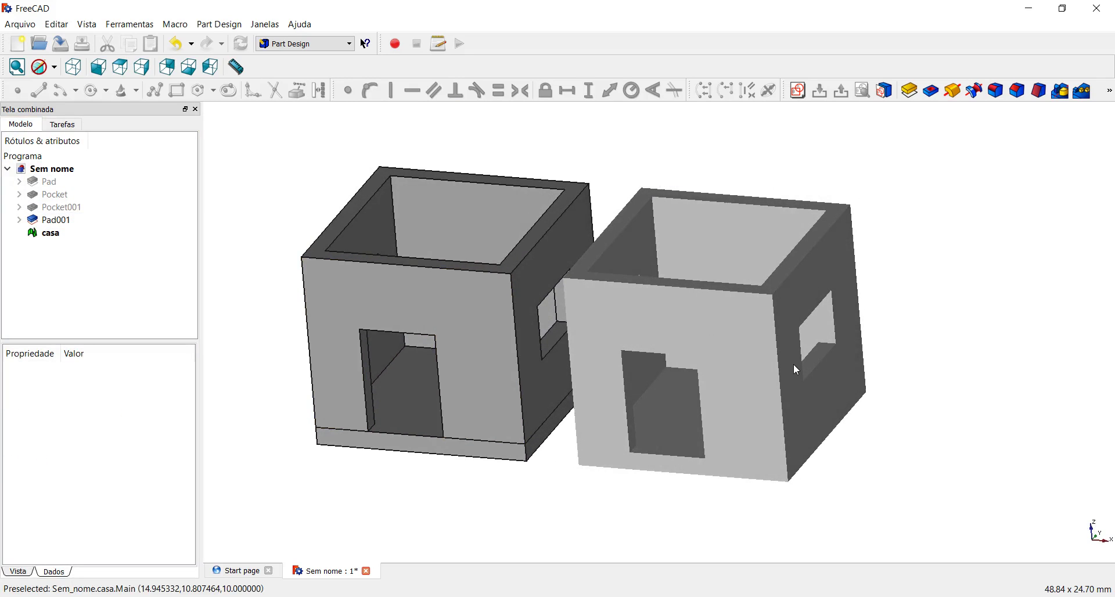
mouse_move(793, 364)
middle_down()
mouse_move(706, 391)
mouse_move(725, 390)
middle_up()
click(51, 233)
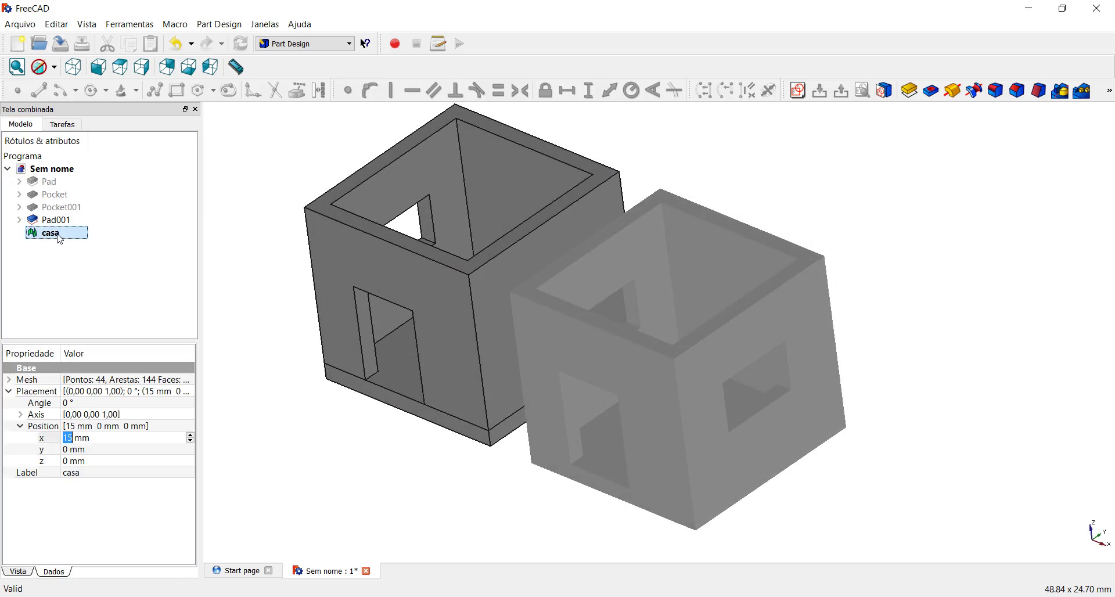
mouse_move(522, 349)
middle_down()
mouse_move(553, 341)
mouse_move(552, 384)
mouse_move(732, 374)
mouse_move(653, 325)
mouse_move(704, 325)
mouse_move(639, 355)
mouse_move(622, 272)
middle_up()
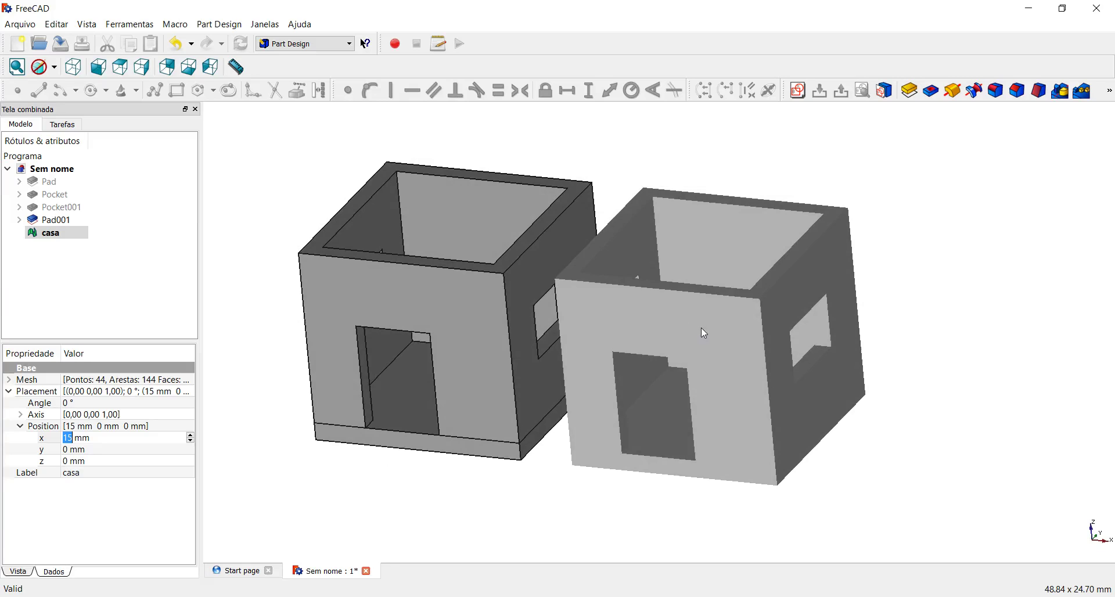
mouse_move(704, 333)
middle_down()
mouse_move(704, 353)
mouse_move(651, 380)
mouse_move(725, 352)
mouse_move(652, 406)
mouse_move(543, 378)
mouse_move(647, 403)
mouse_move(744, 344)
mouse_move(764, 356)
mouse_move(691, 365)
middle_up()
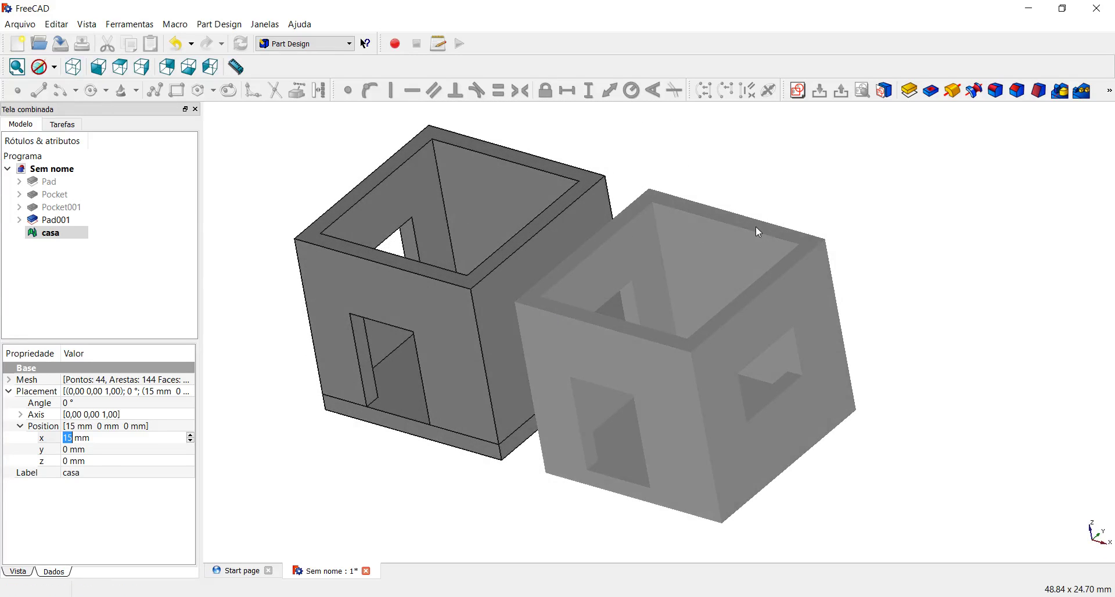